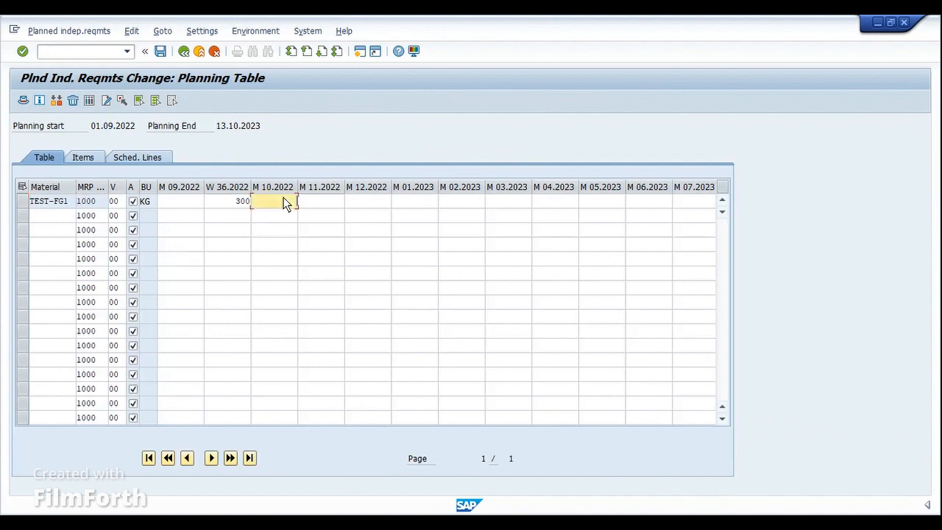
Enter a planned independent requirement of 400 for month 10.2022 on TEST-FG1, save it, and refresh the stock/requirements list
text(400)
click(163, 55)
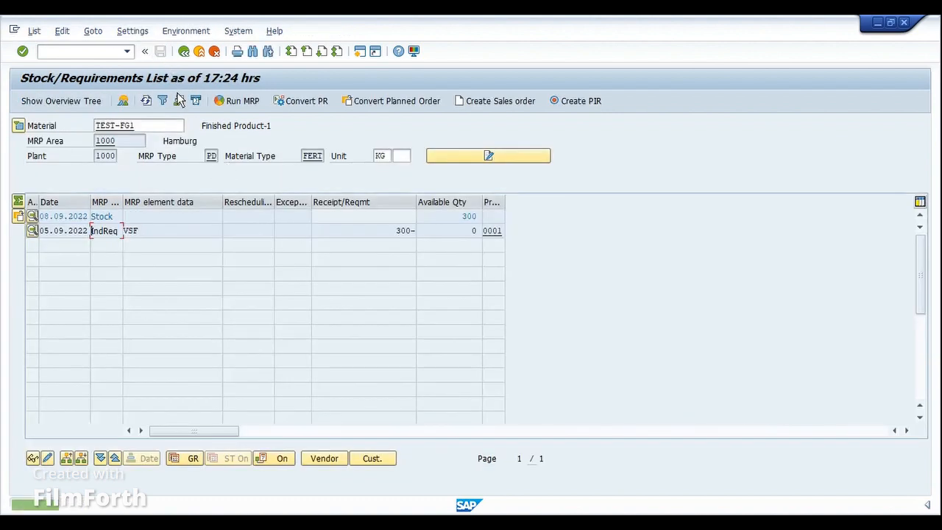
click(147, 103)
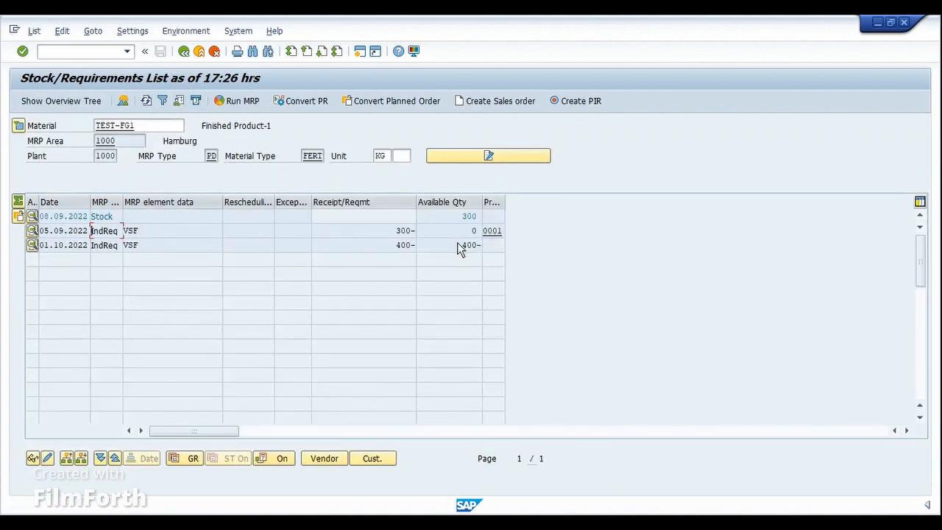
drag(461, 245, 490, 248)
click(493, 251)
Run single-item, multi-level MRP for TEST-FG1 with the existing parameters, return to the stock/requirements list and refresh it
click(248, 106)
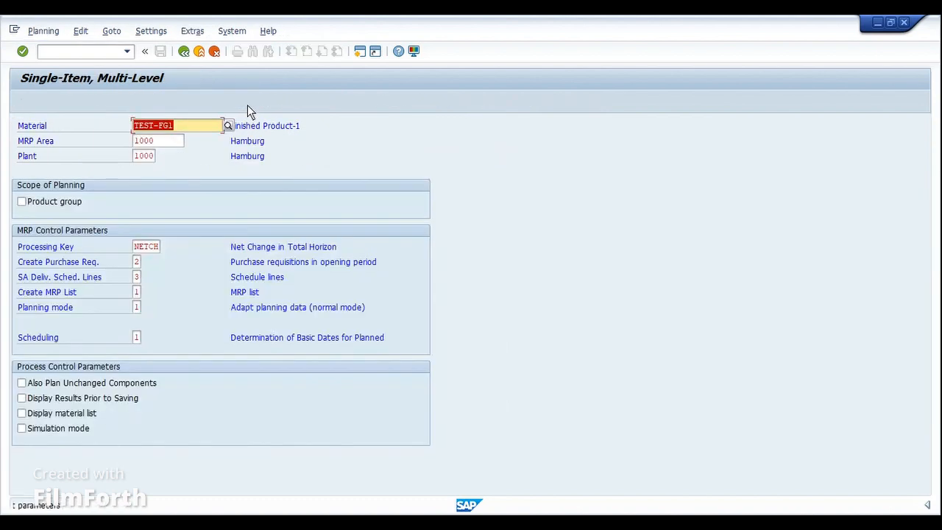
key(Return)
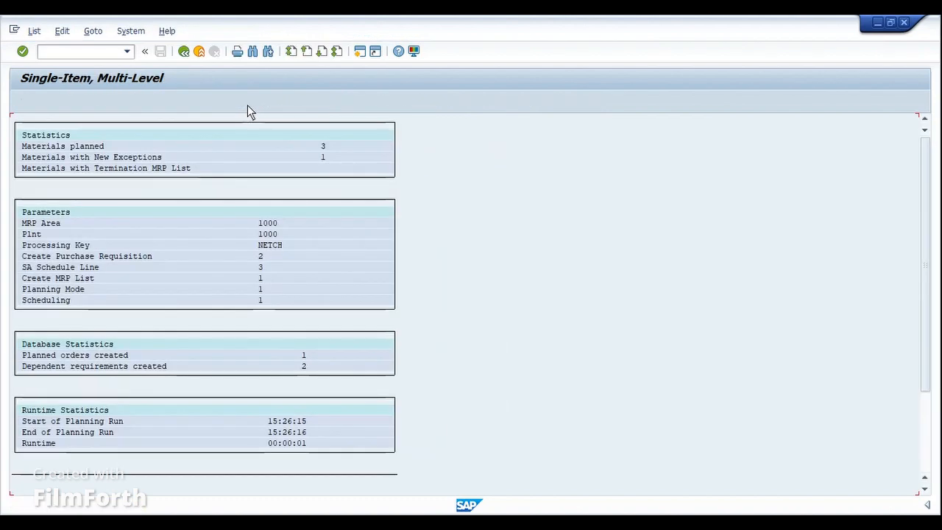
click(185, 53)
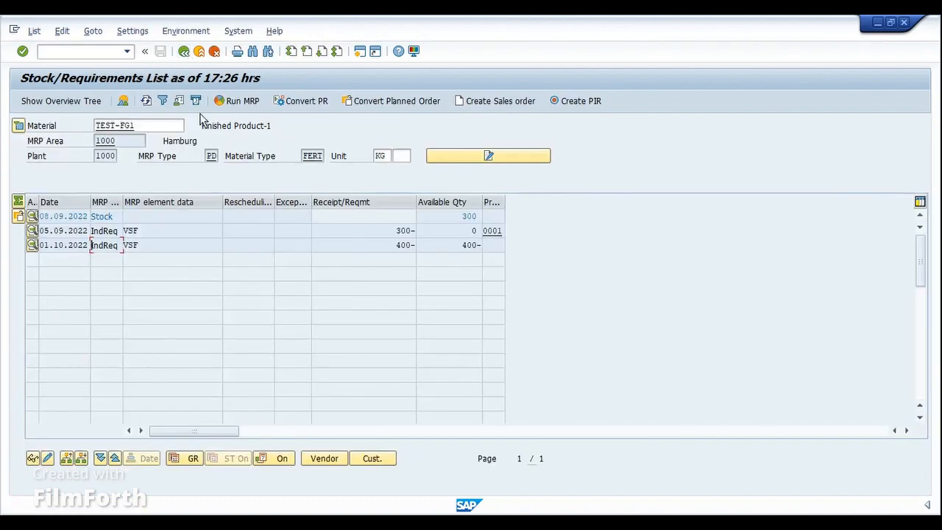
click(147, 102)
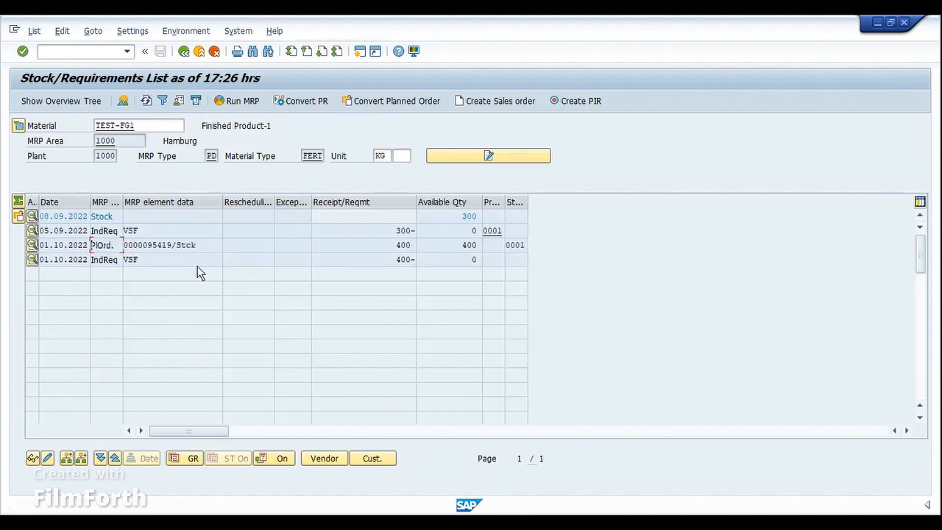
click(219, 249)
Display the material master of TEST-FG1 and open the inspection setup in its Quality Management view
double_click(128, 127)
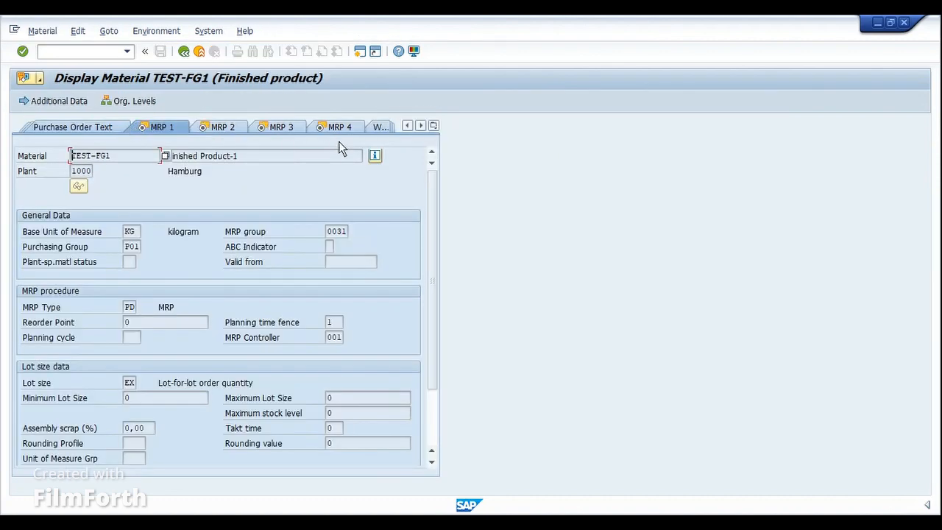
click(435, 126)
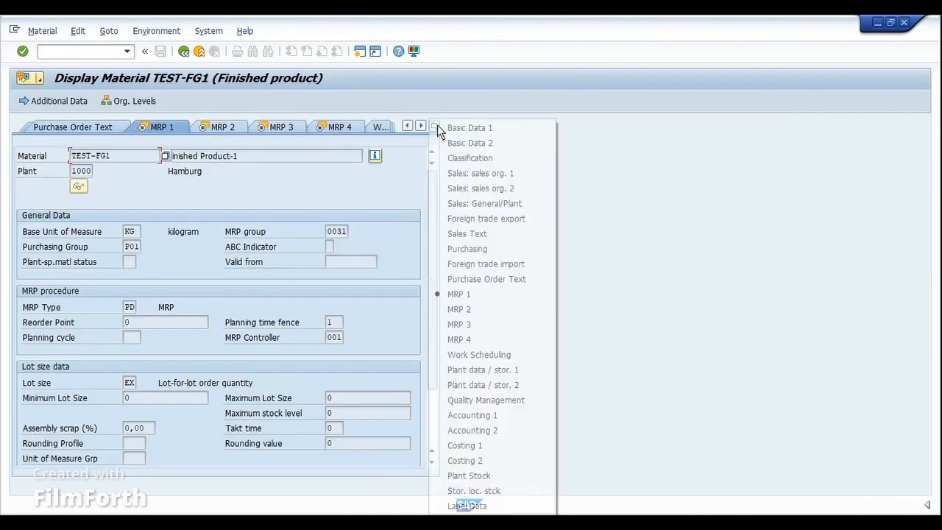
click(538, 400)
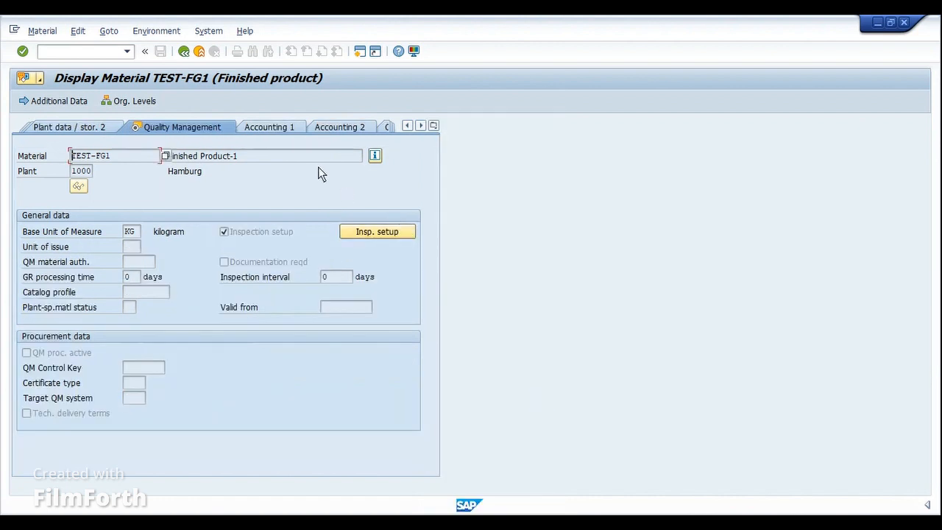
click(382, 234)
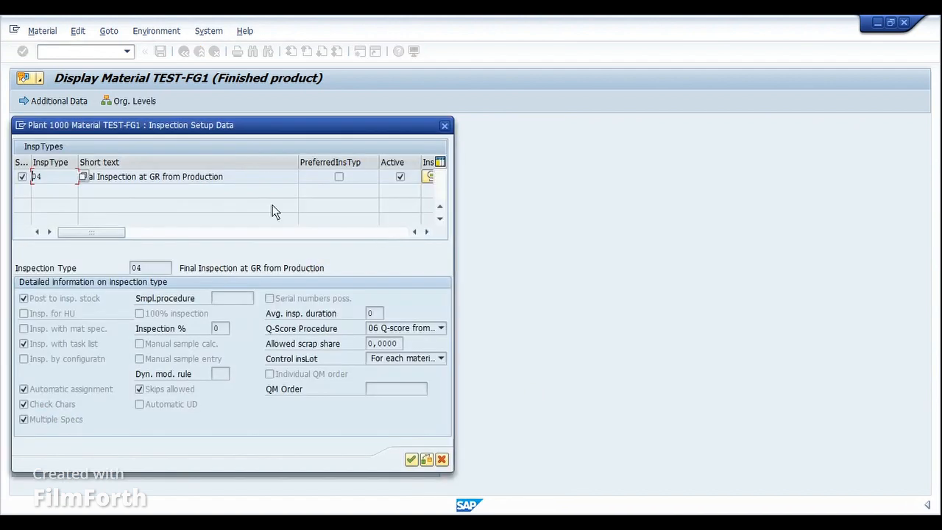
Review inspection type 04, its active flag and the inspection stock posting setting, and close the inspection setup
click(249, 177)
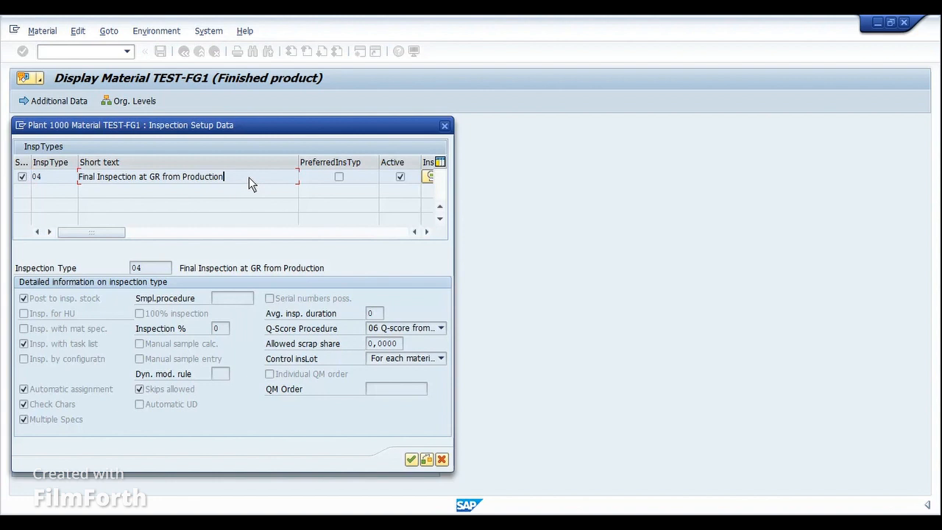
click(62, 178)
click(237, 176)
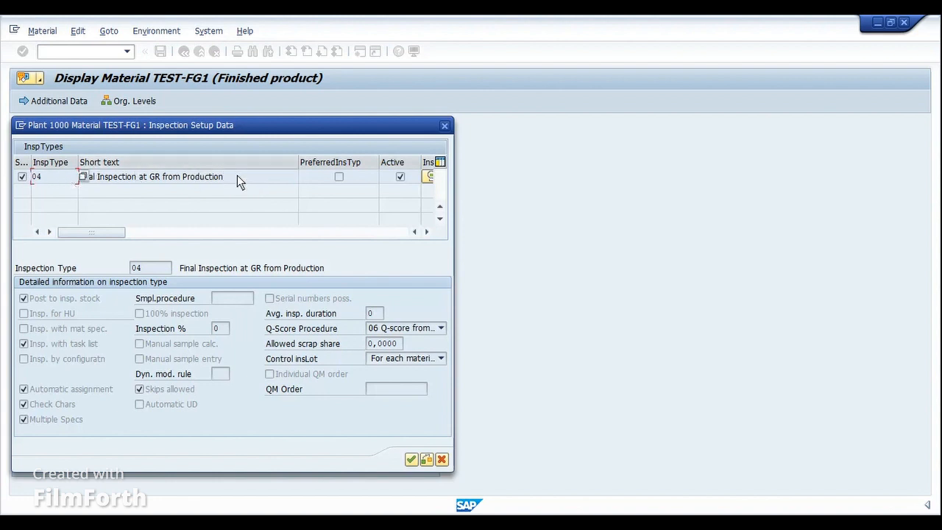
click(402, 178)
click(49, 179)
click(71, 302)
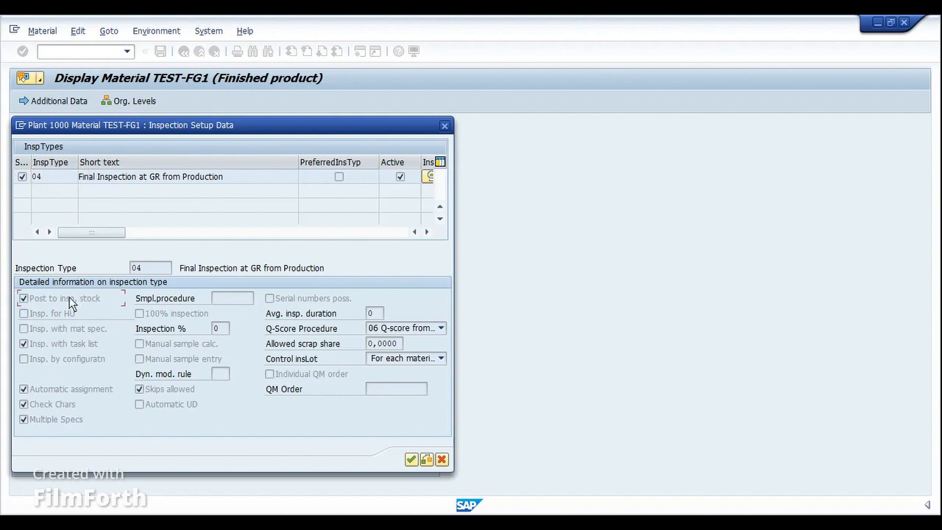
click(162, 270)
click(442, 460)
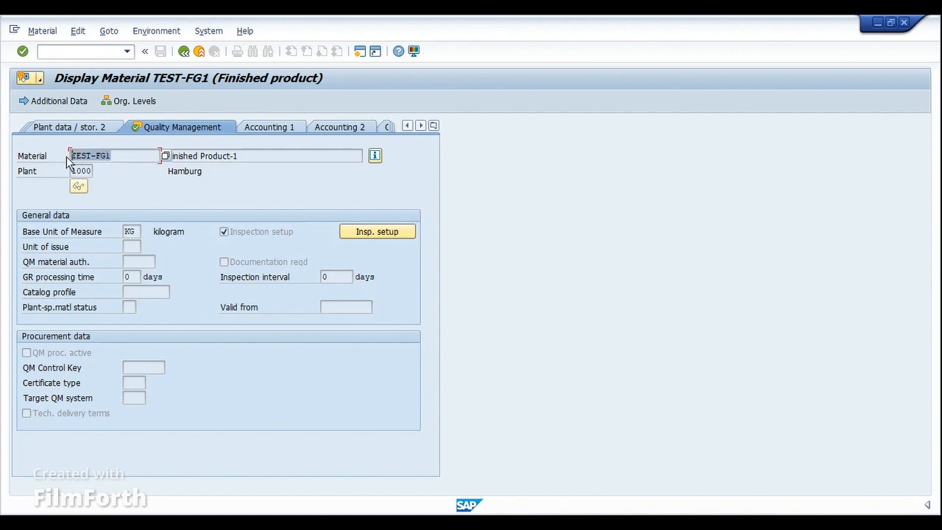
Start transaction QP02 and open the inspection plan for material TEST-FG1 in plant 1000
key(ctrl+slash)
text(/nqp02)
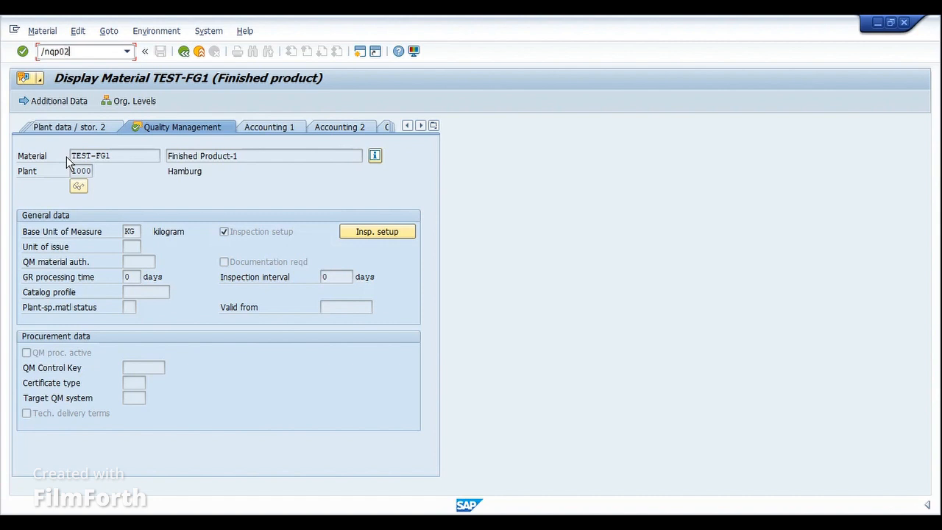
key(Return)
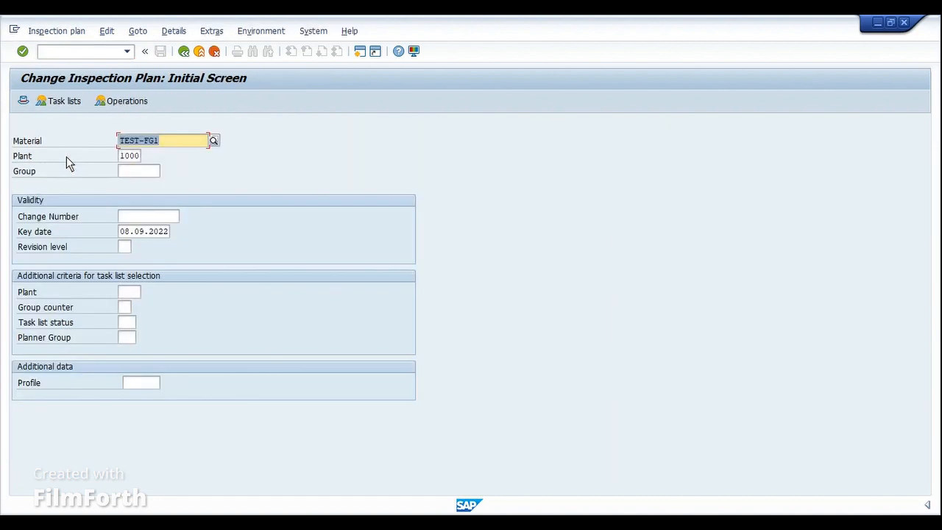
click(171, 135)
key(Return)
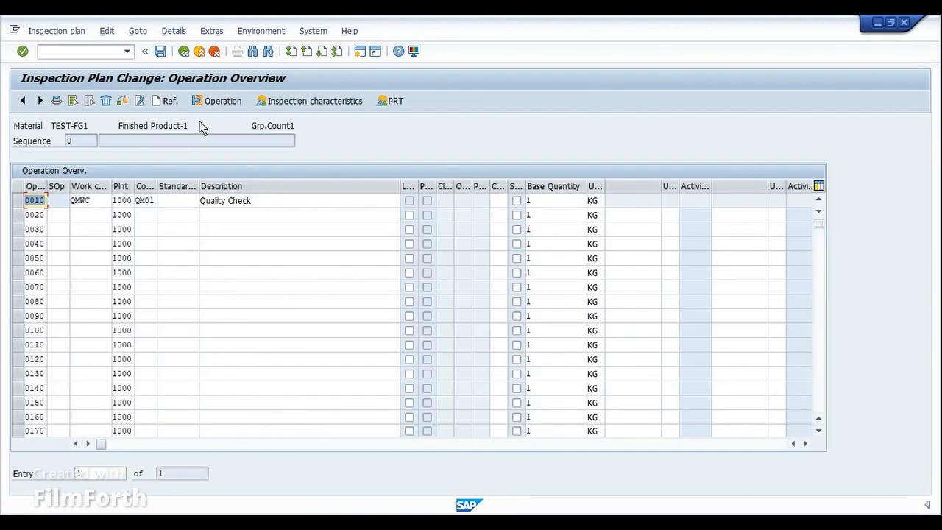
Check the inspection plan's header details, return to the operations and open the inspection characteristics of operation 0010
click(55, 101)
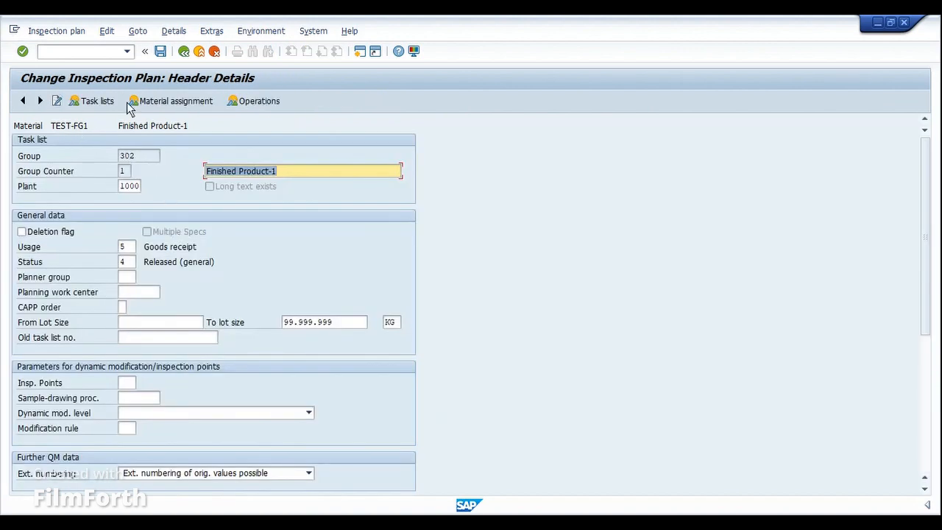
click(249, 101)
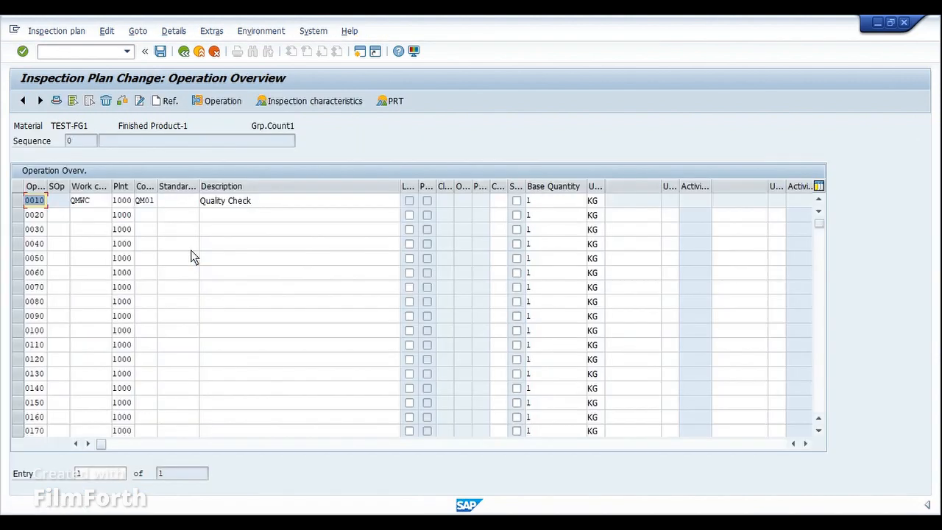
click(18, 204)
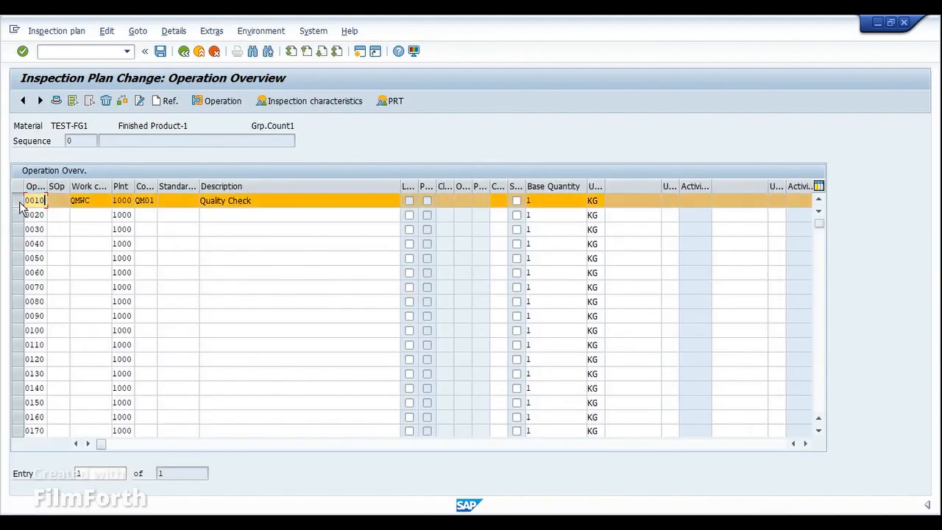
click(344, 103)
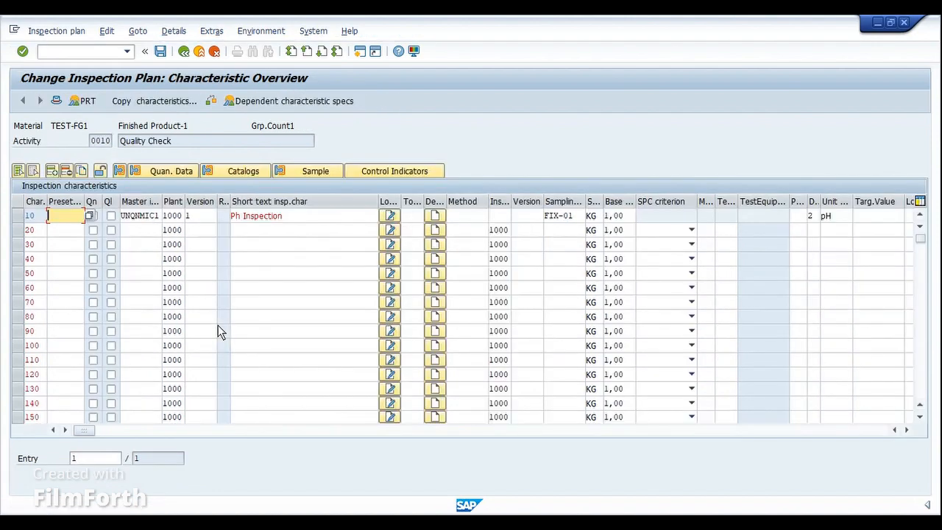
Widen the master inspection characteristic column so the full code of characteristic 10 can be read
click(305, 246)
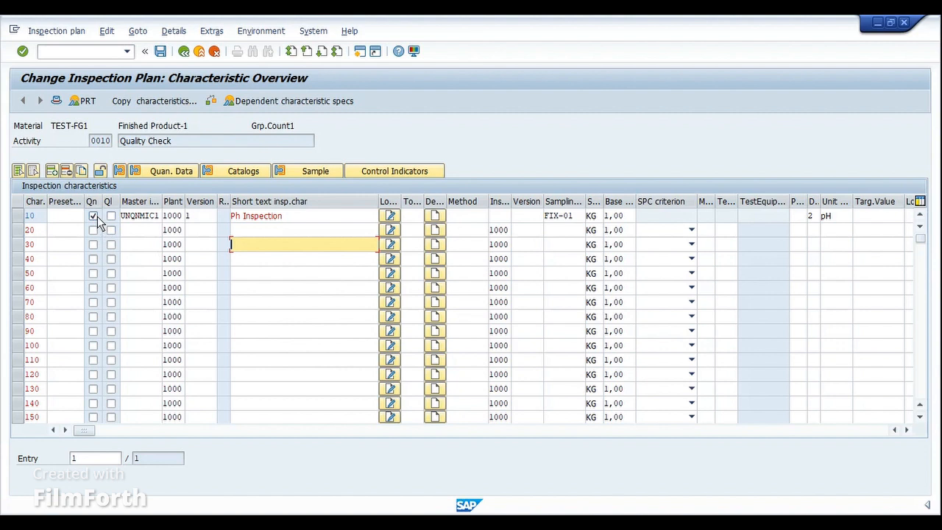
drag(163, 203, 193, 205)
click(184, 215)
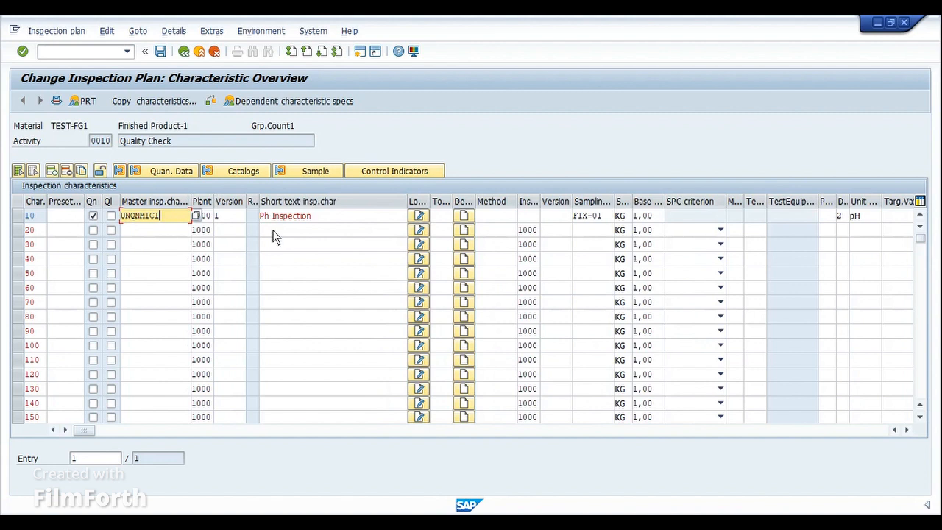
Examine the lower and upper specification limits in the quantitative data of the Ph Inspection characteristic, and return to the characteristic overview
click(19, 215)
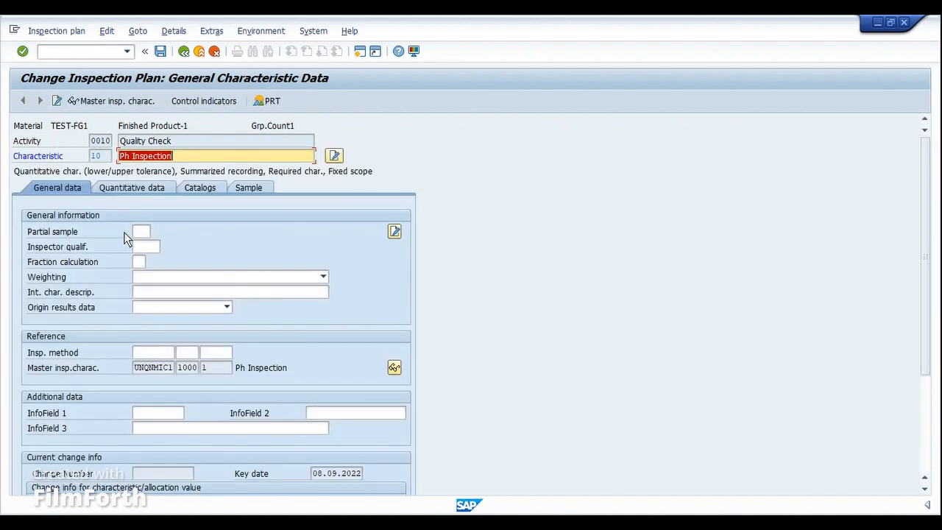
click(129, 188)
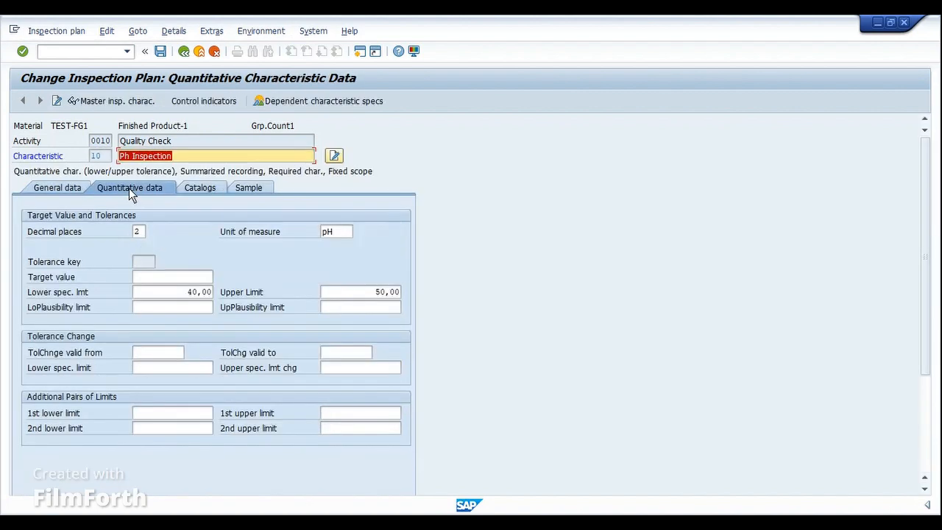
click(166, 295)
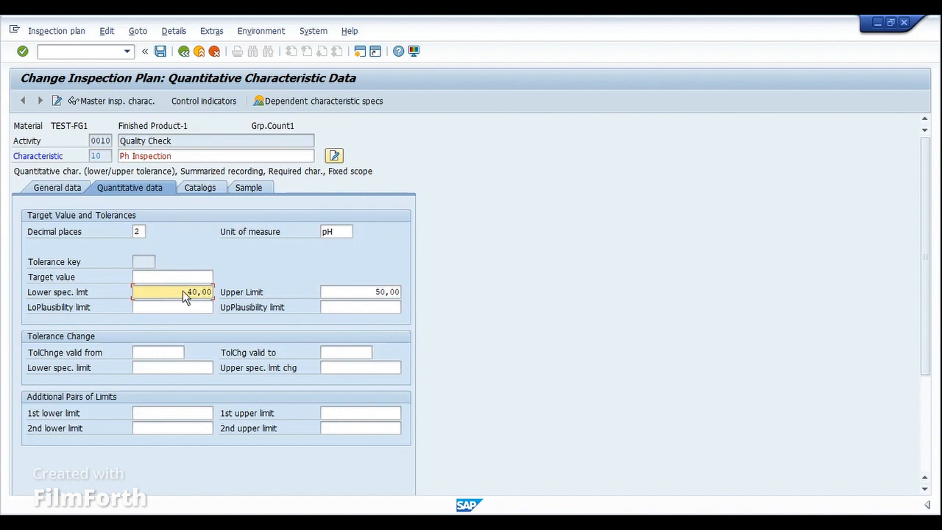
click(357, 296)
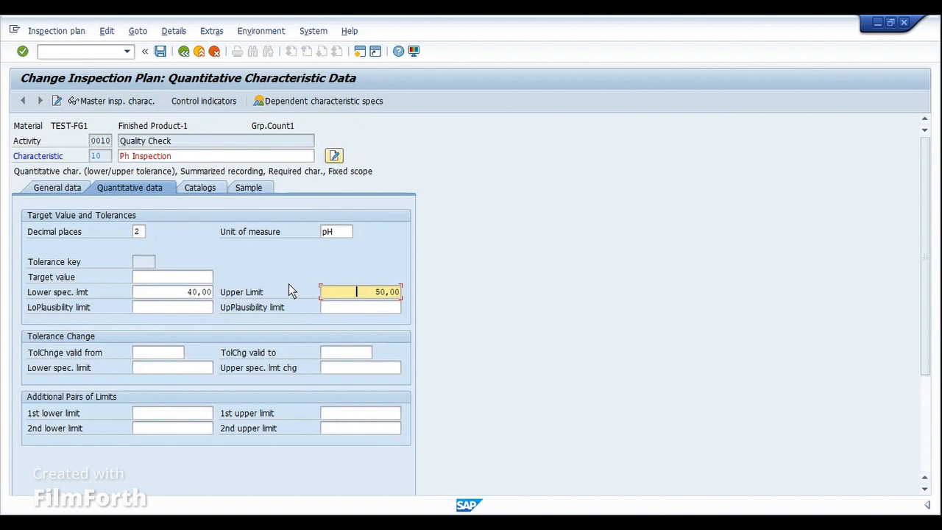
click(189, 294)
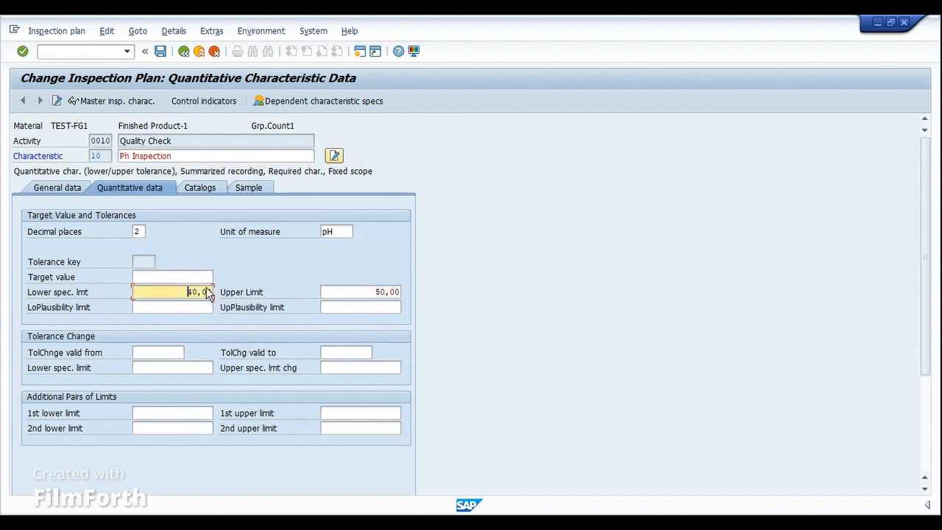
click(358, 298)
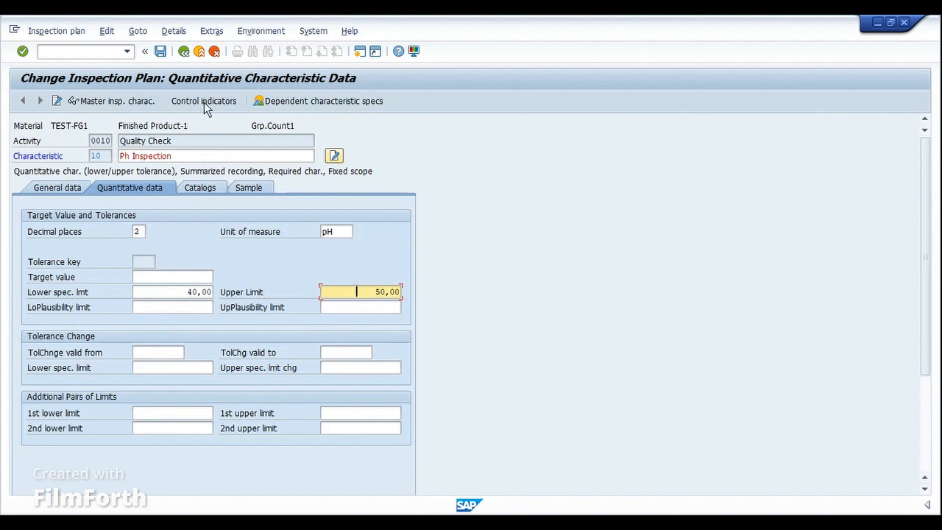
click(184, 53)
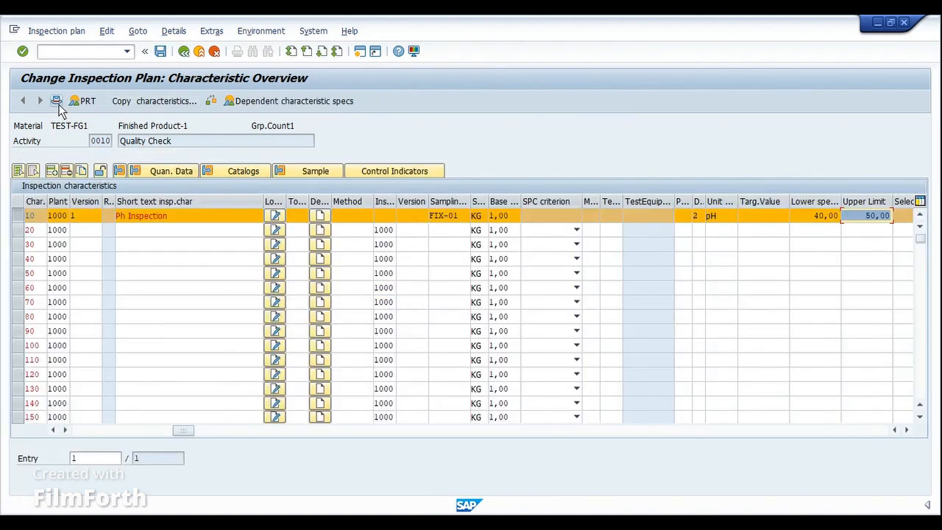
Open the inspection plan's header details and review its usage and status
click(58, 104)
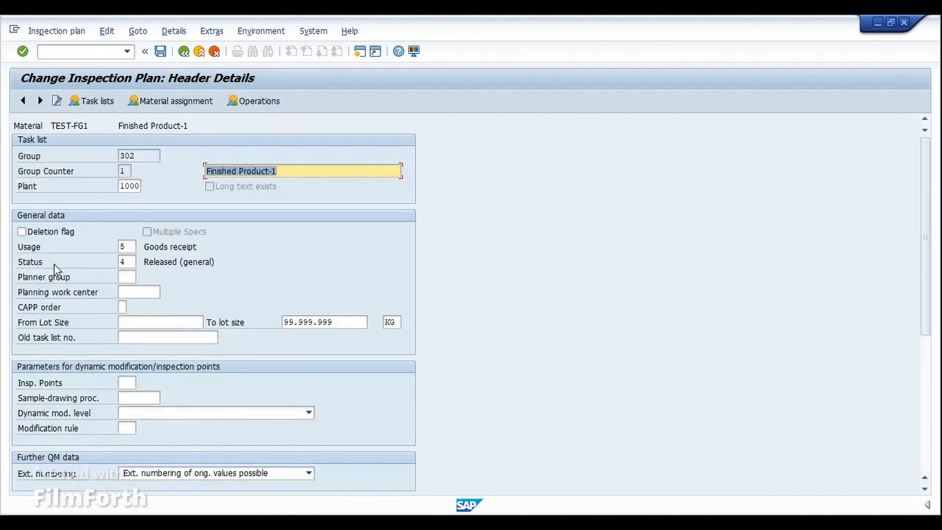
click(130, 247)
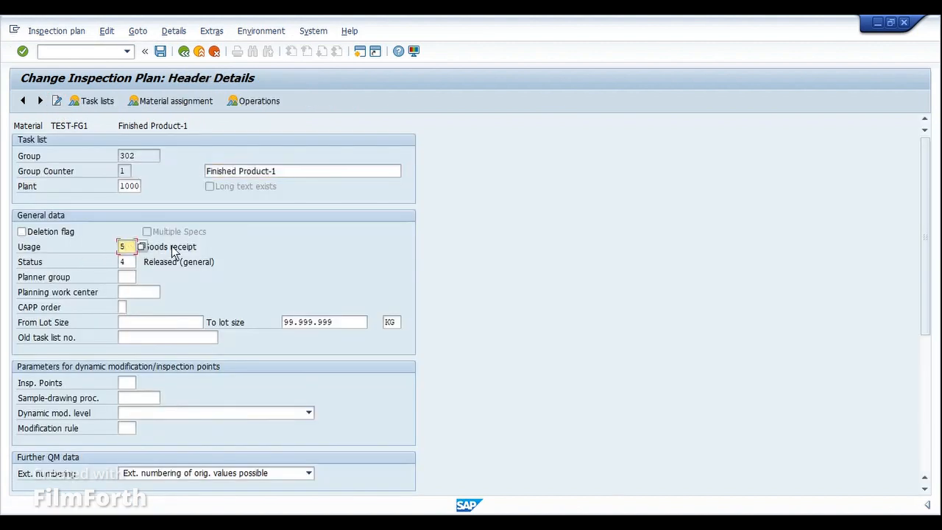
click(169, 248)
click(129, 262)
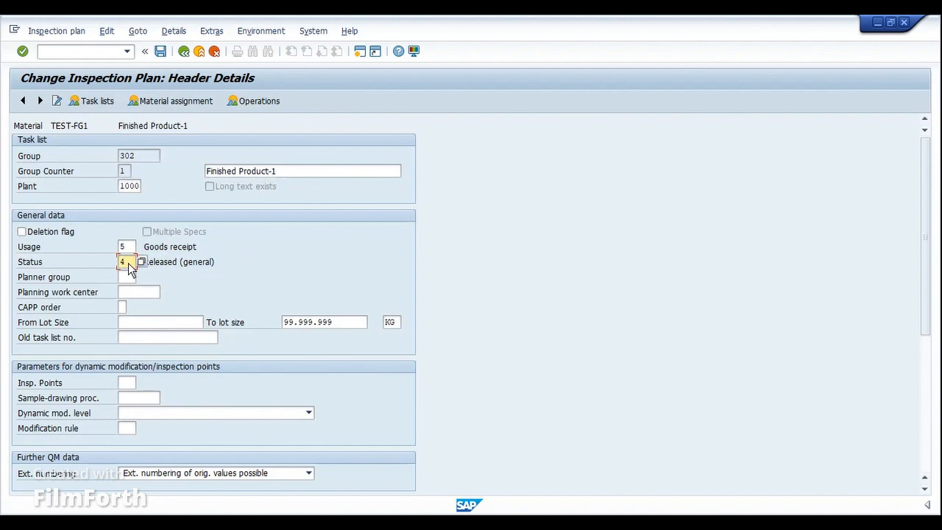
click(176, 264)
click(236, 265)
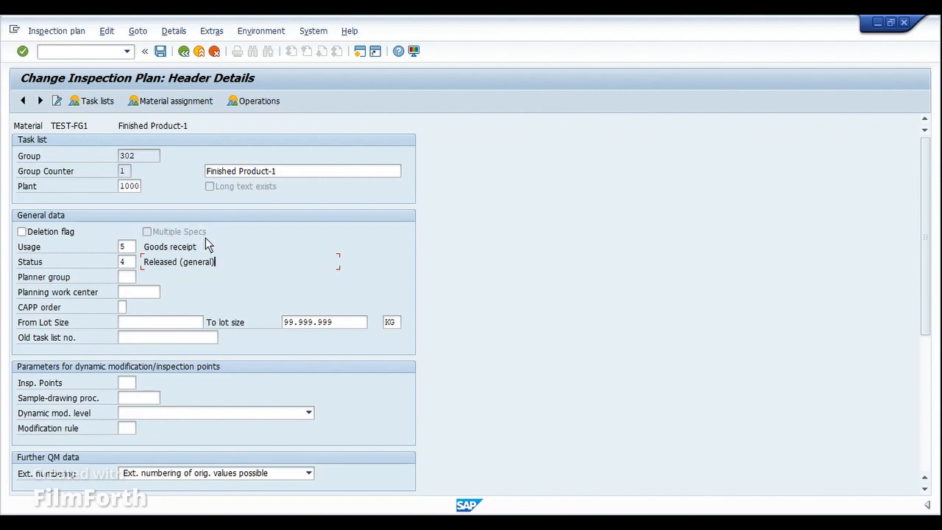
click(203, 250)
click(131, 263)
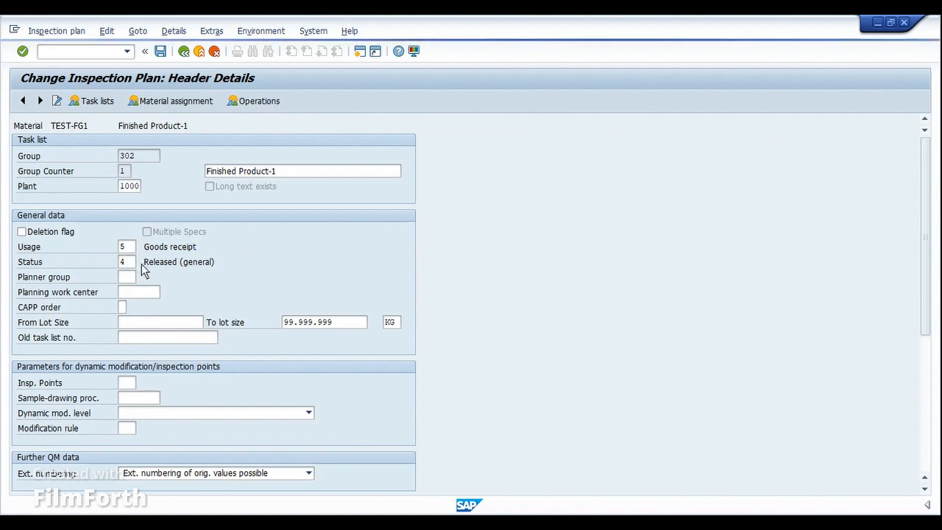
Review the possible status values in the inspection plan header, close the list unchanged and return to the task list overview
key(F4)
drag(268, 157, 461, 121)
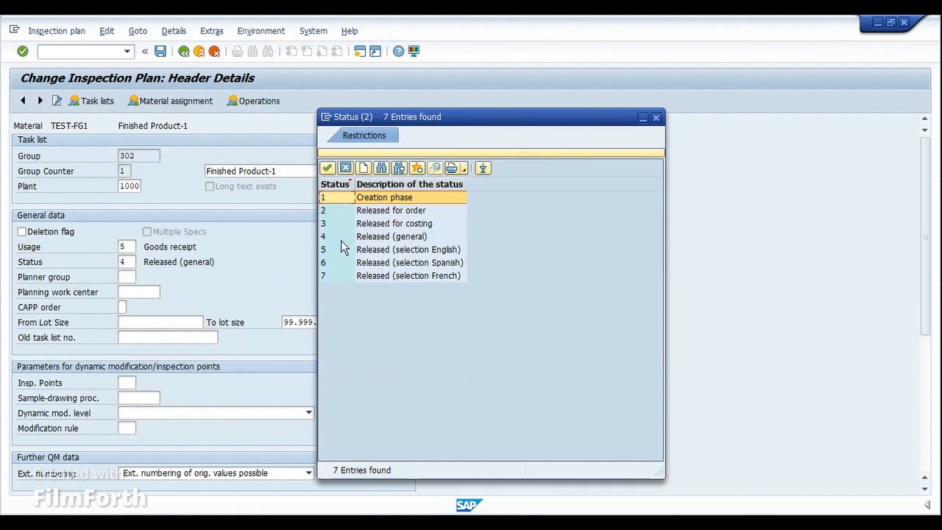
click(345, 169)
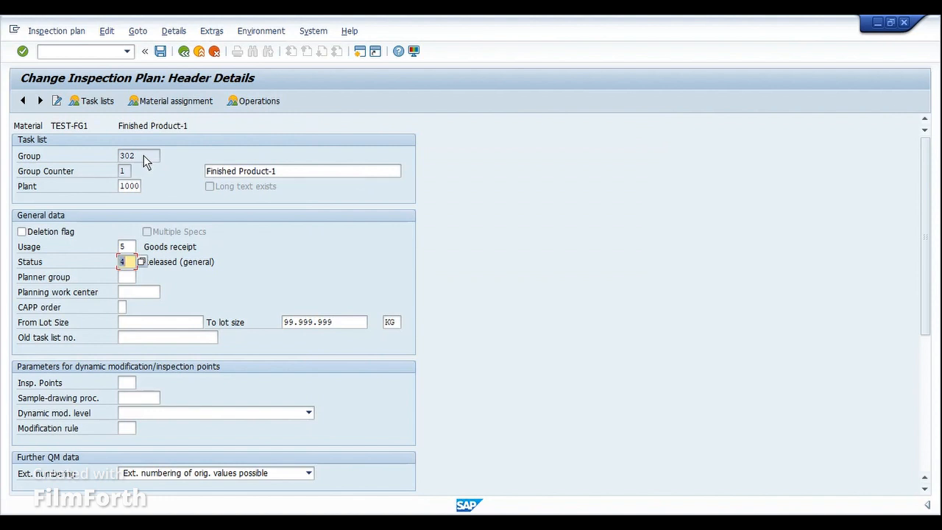
click(184, 51)
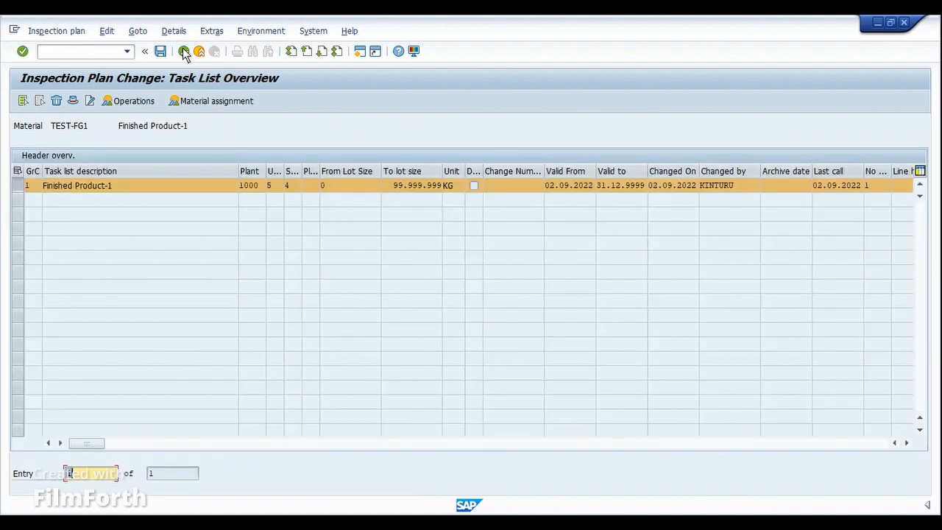
Switch to the stock/requirements list with transaction MD04 and display it for material TEST-FG1
key(ctrl+slash)
text(/nmd04)
key(Return)
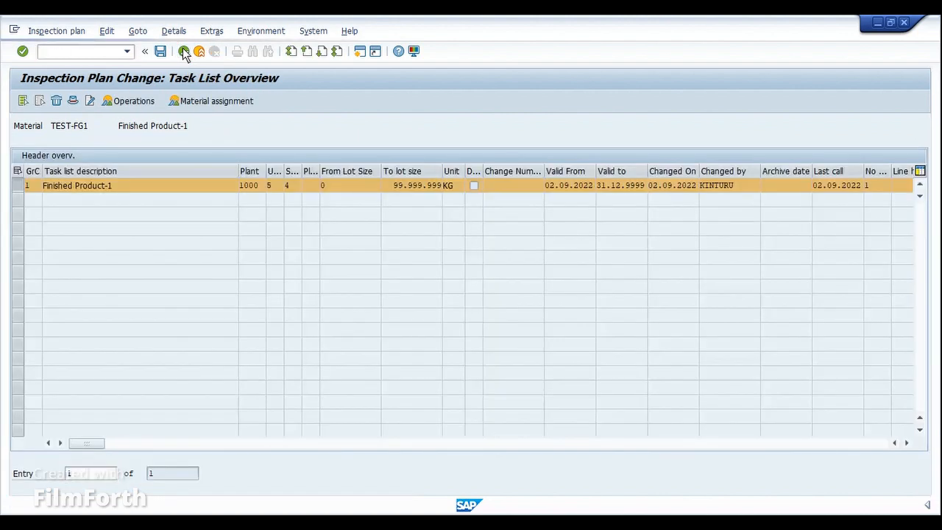
key(Return)
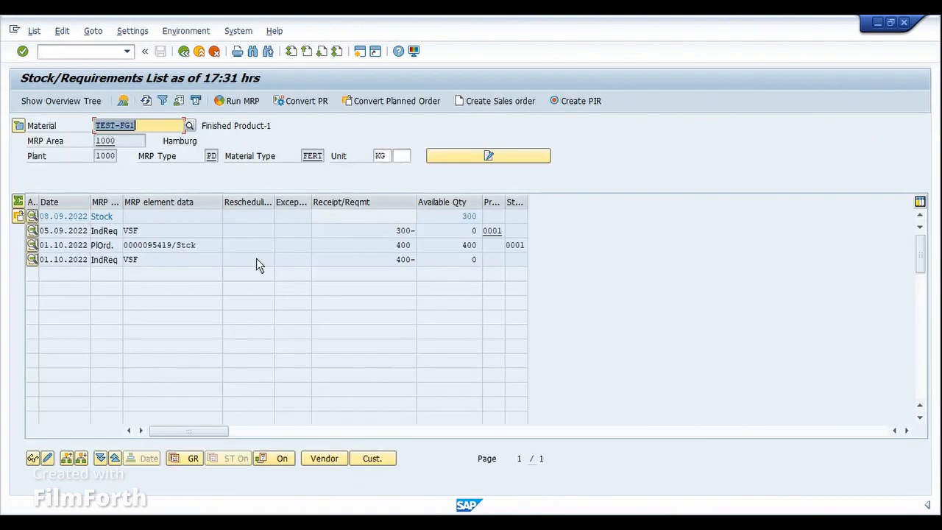
Convert the 400 KG planned order dated 01.10.2022 into a process order and check its production version, recipe and bill of material
click(202, 245)
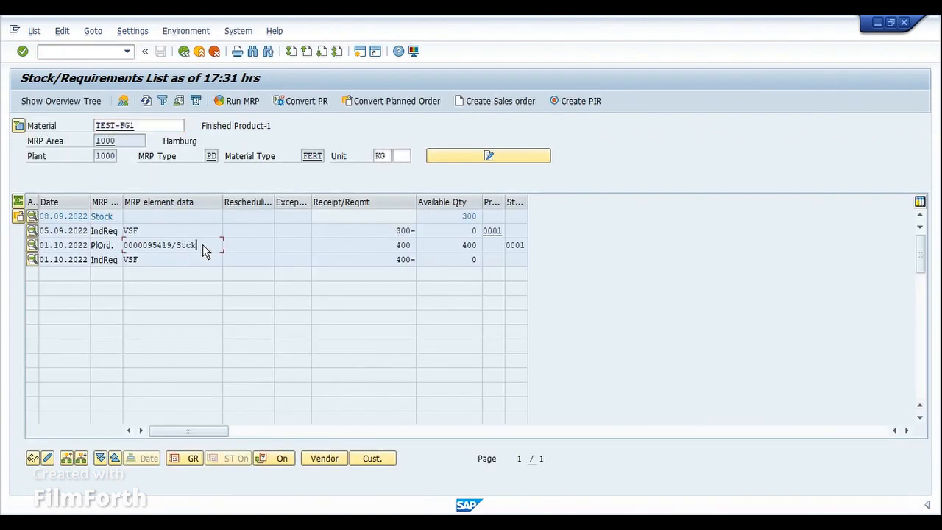
double_click(143, 252)
click(268, 327)
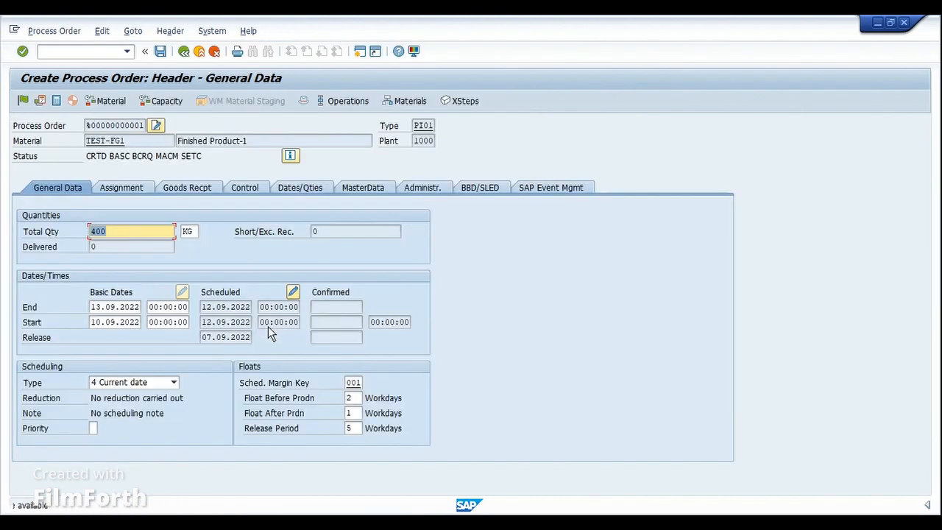
click(362, 187)
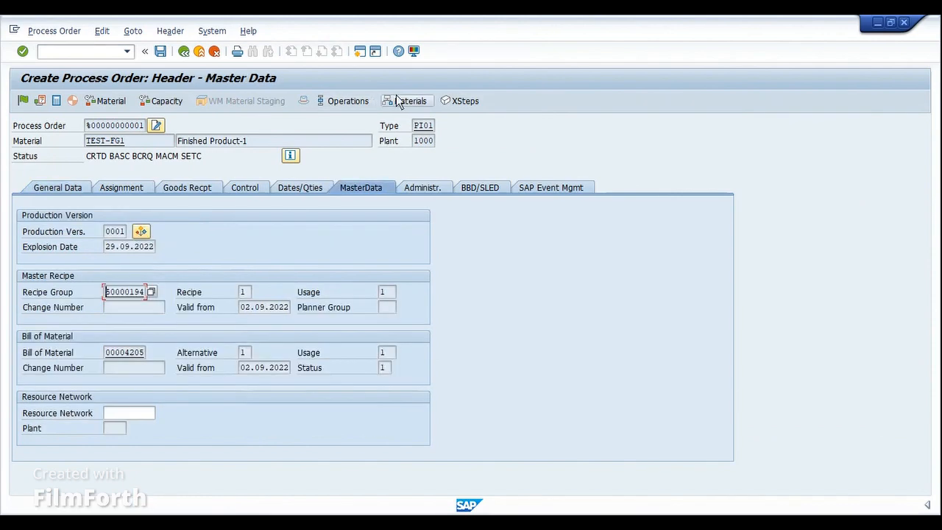
click(410, 101)
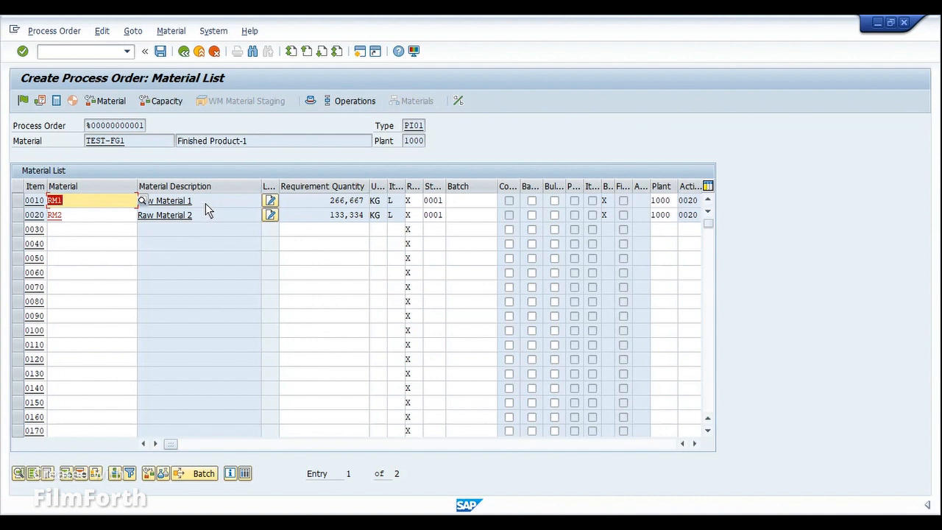
drag(19, 201, 20, 225)
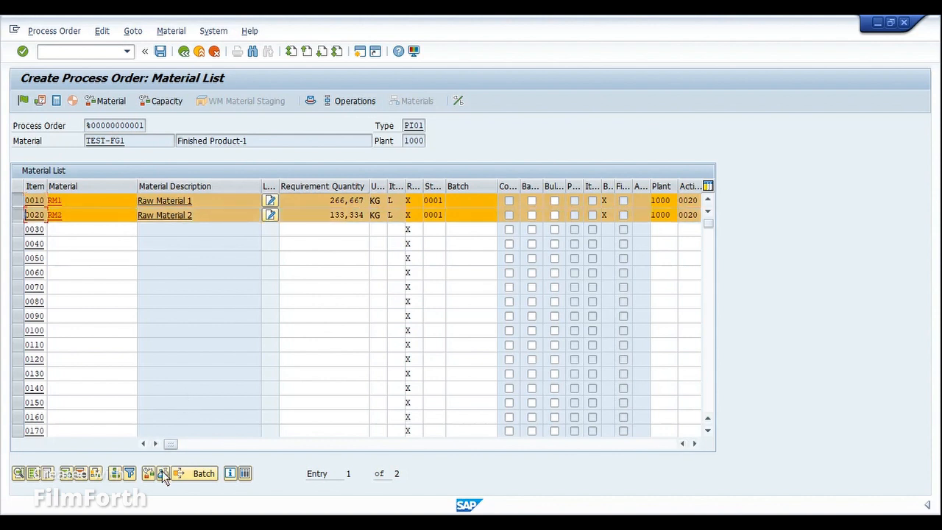
click(164, 475)
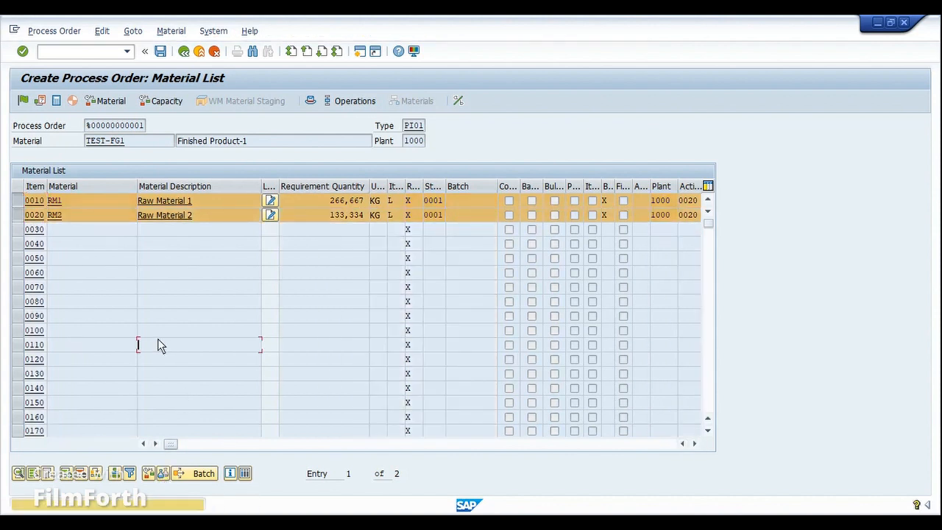
key(Return)
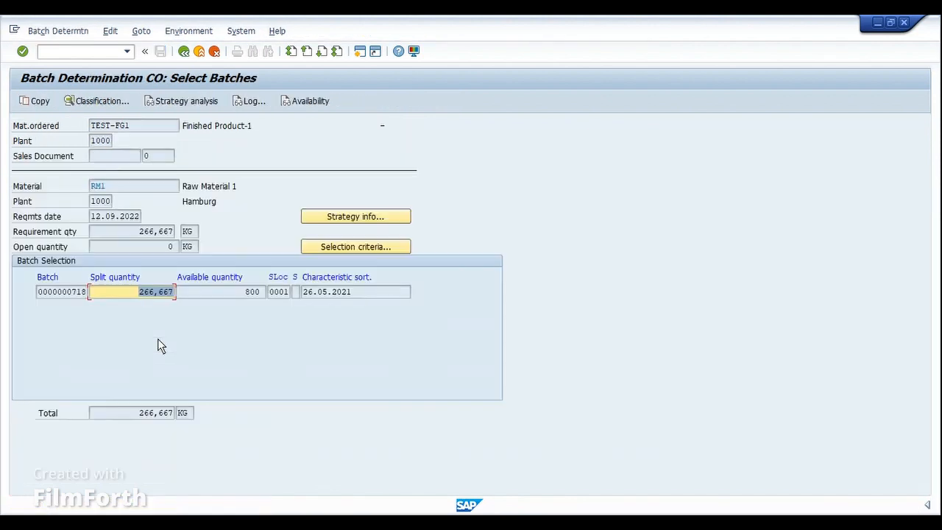
click(38, 101)
click(38, 101)
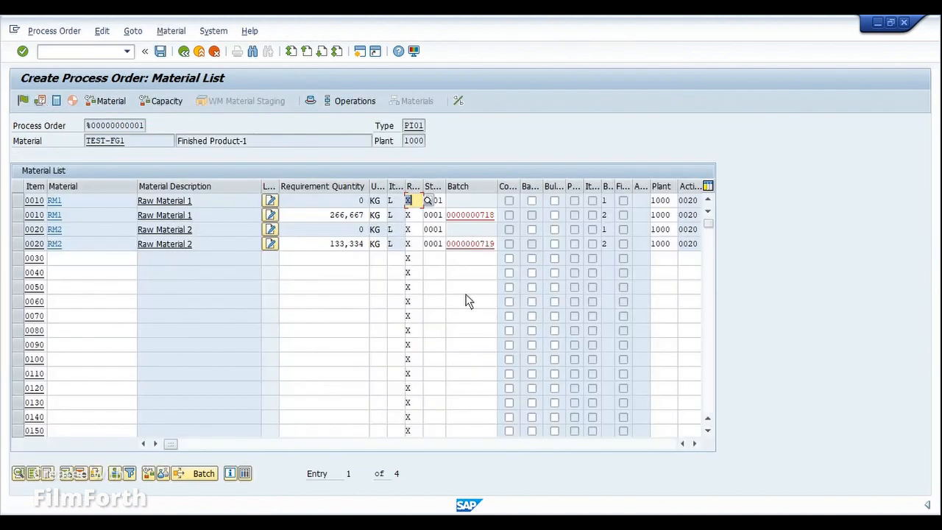
Return to the process order header and check the stock type and the finished product's batch in the goods receipt data
click(471, 275)
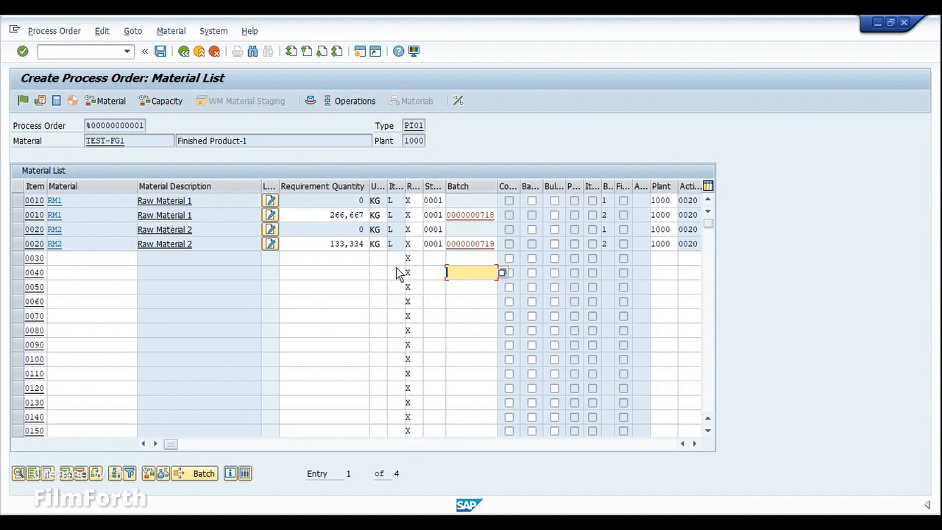
click(317, 101)
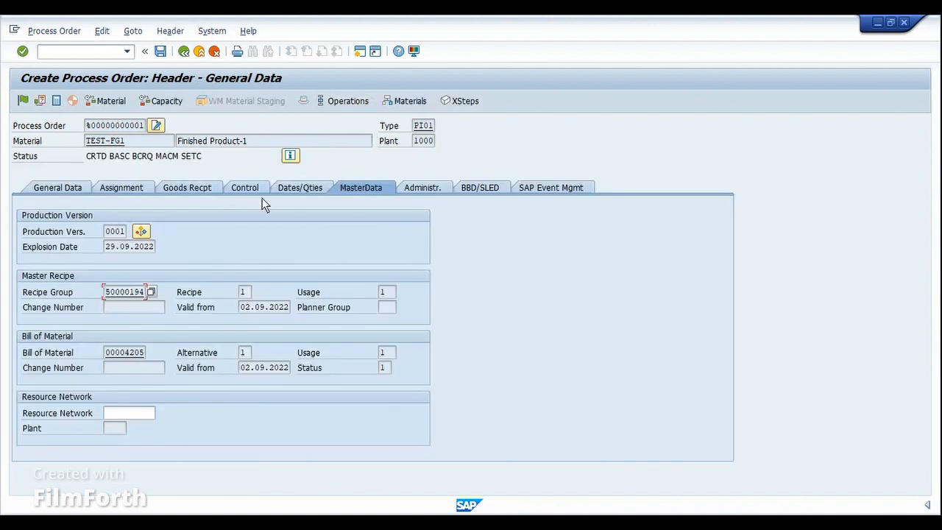
click(202, 189)
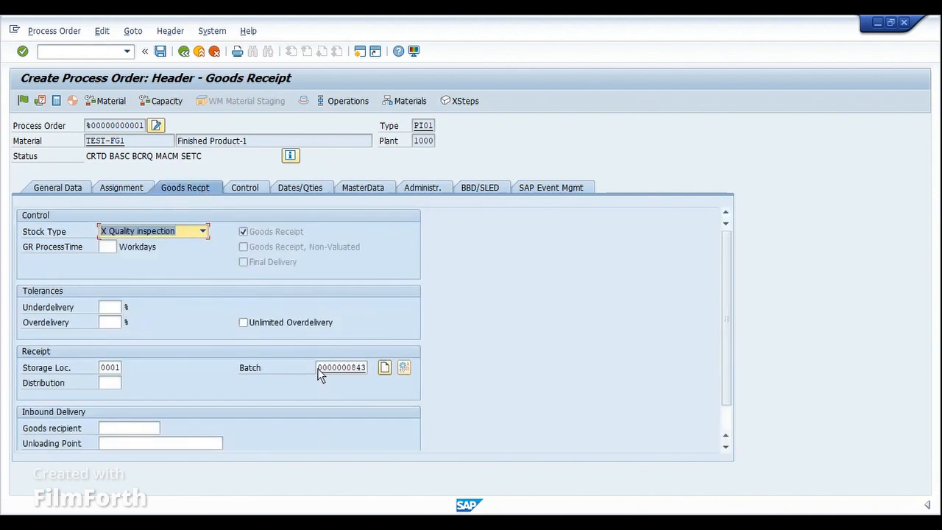
drag(319, 371, 353, 377)
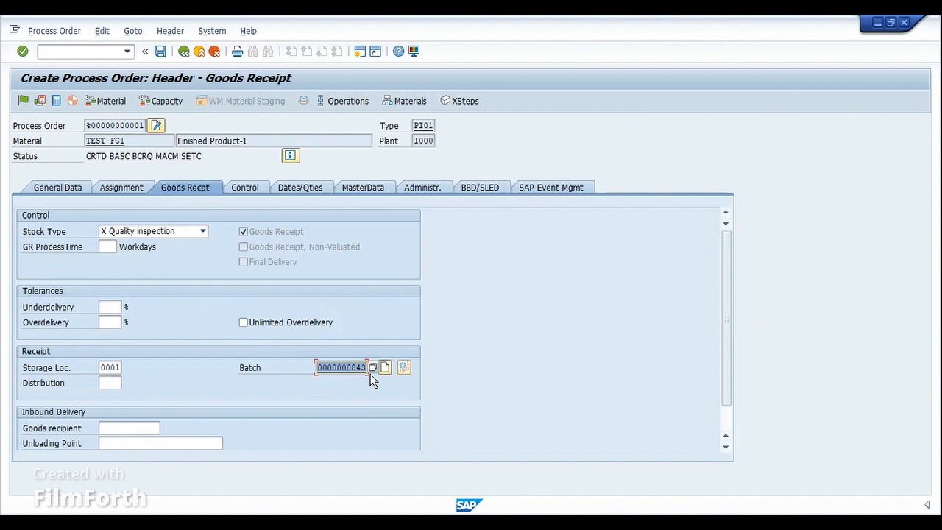
click(371, 377)
drag(137, 144, 83, 146)
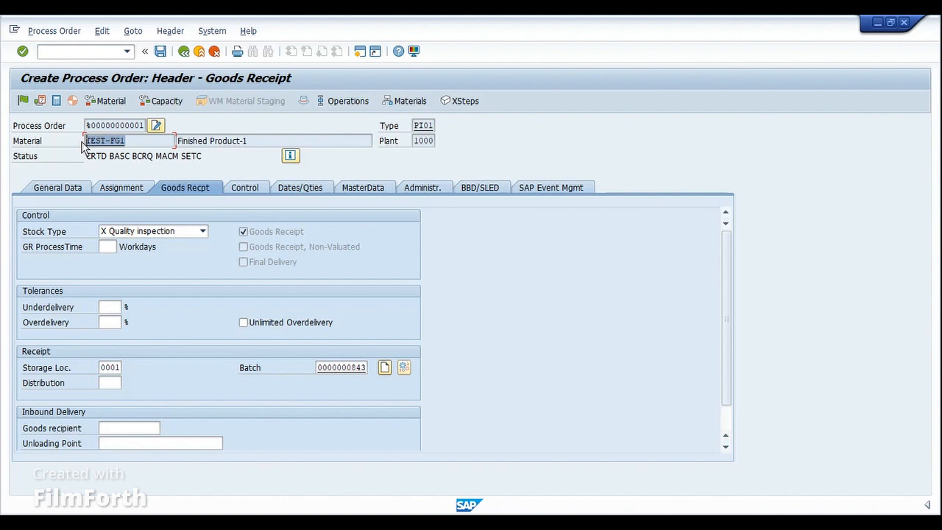
click(83, 146)
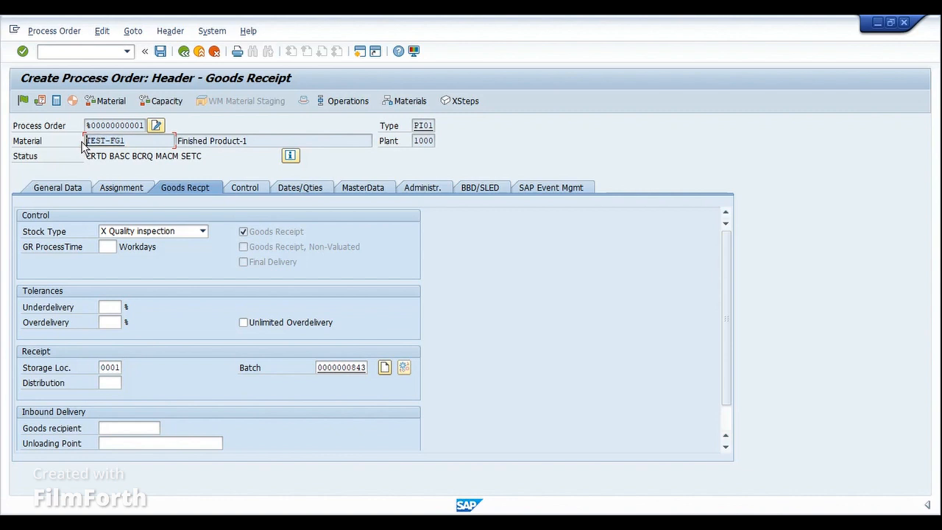
Return to the process order's general data, release the order and save it
click(77, 182)
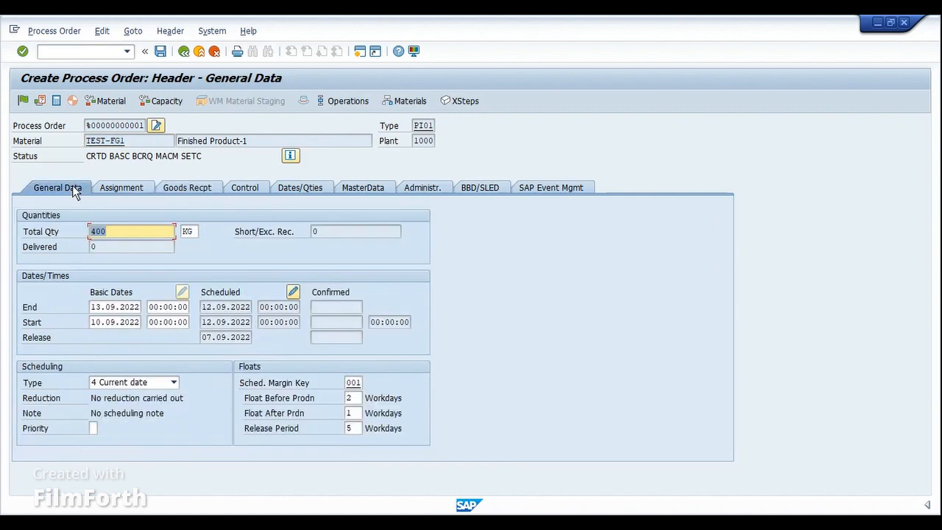
click(23, 100)
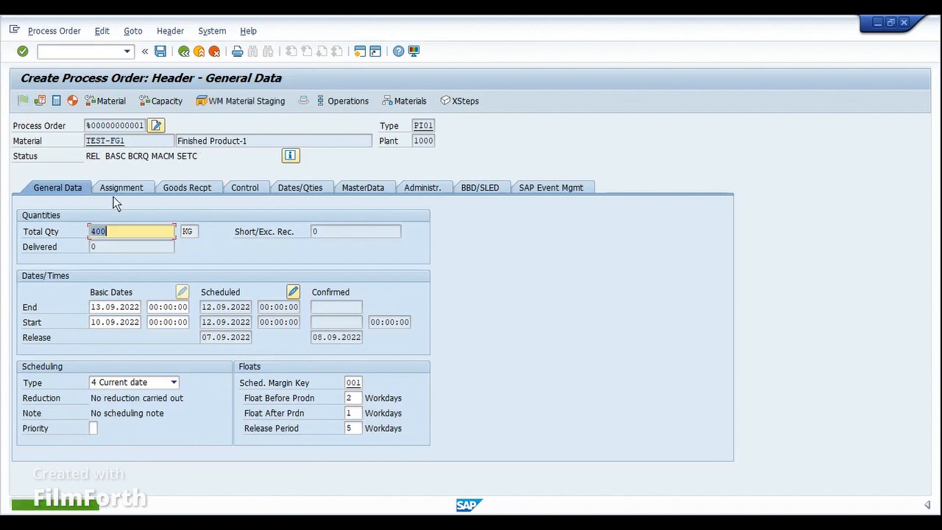
click(160, 51)
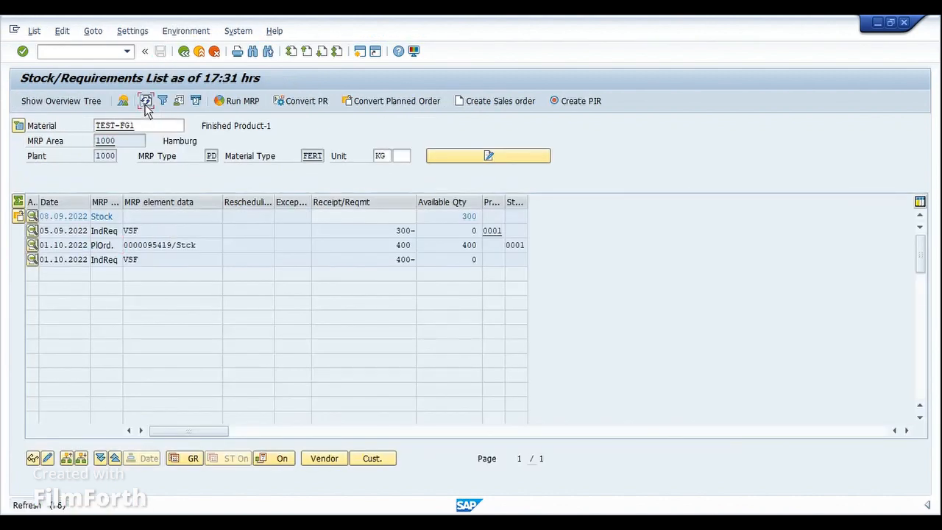
Refresh the stock/requirements list, widen its MRP element data column and display the process order dated 13.09.2022
click(146, 102)
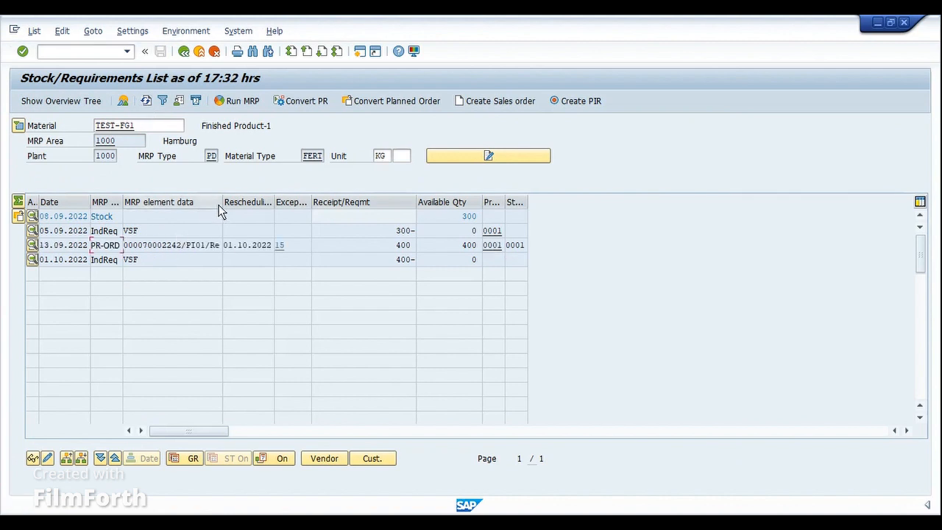
drag(222, 201, 257, 201)
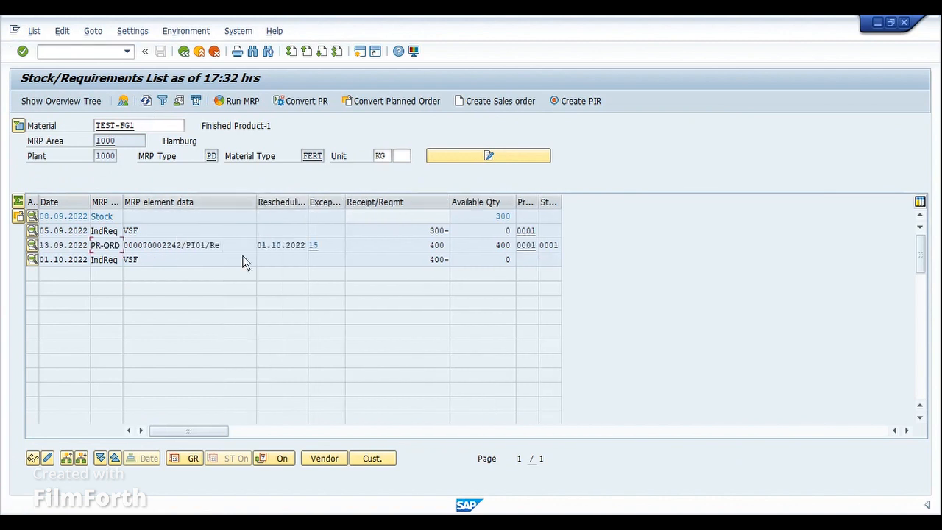
click(226, 247)
double_click(164, 252)
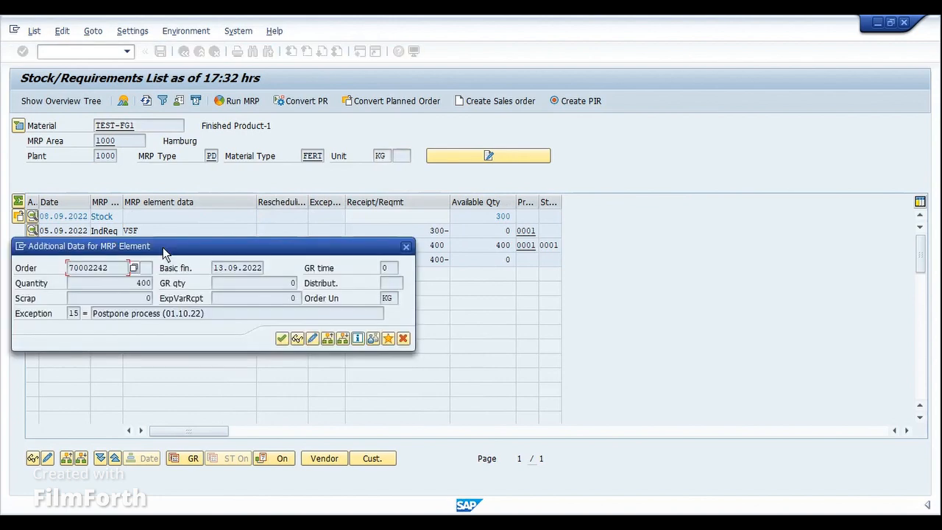
click(296, 339)
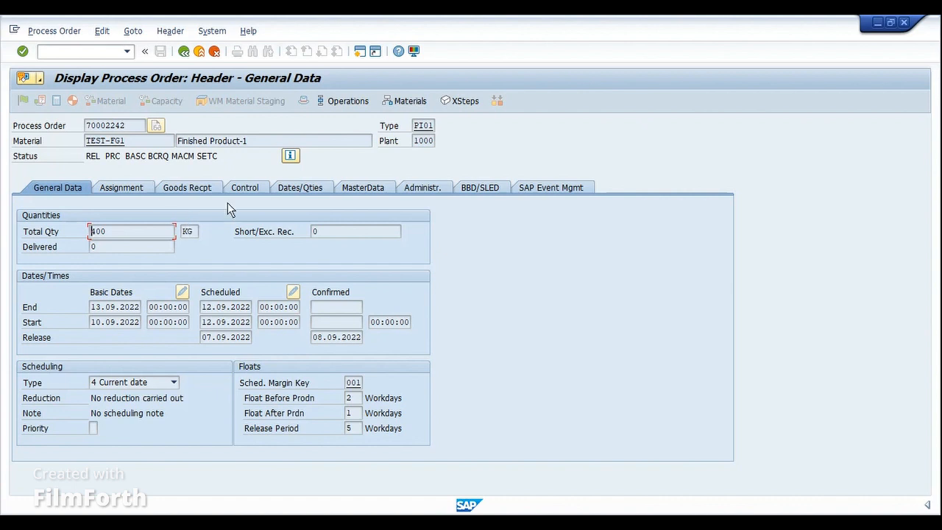
Check the inspection lot field in the process order's assignment data and return to the stock/requirements list
click(125, 188)
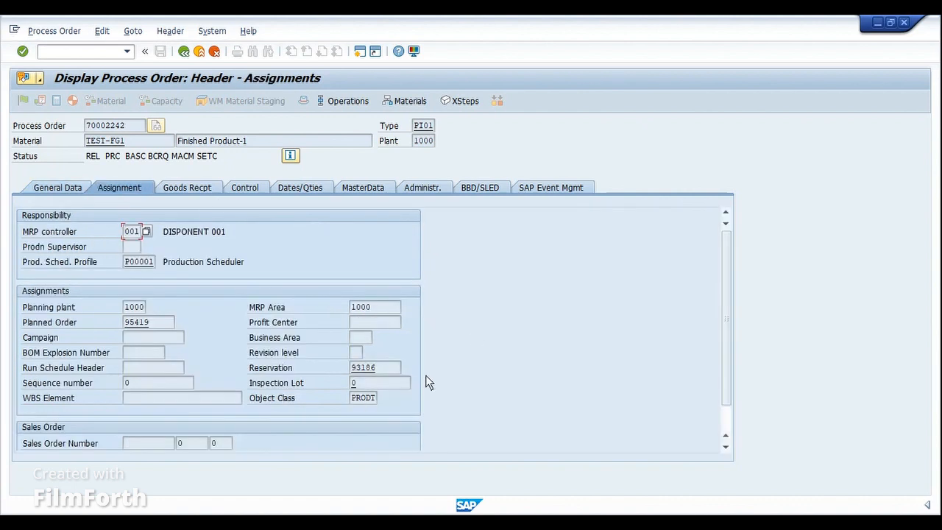
click(392, 384)
drag(398, 382, 342, 384)
click(342, 380)
click(183, 52)
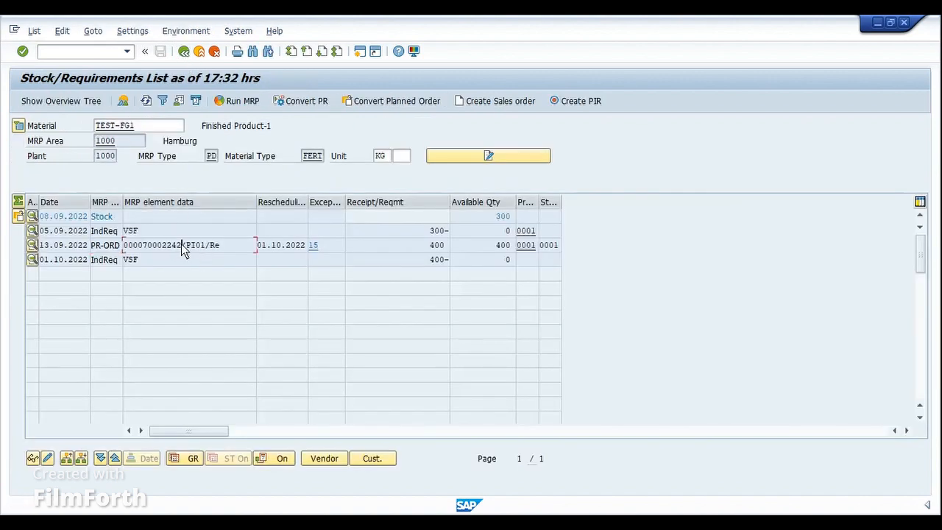
Start a goods issue for order with transaction MIGO and load the components by entering the process order number
click(142, 243)
text(/nmigo)
key(Return)
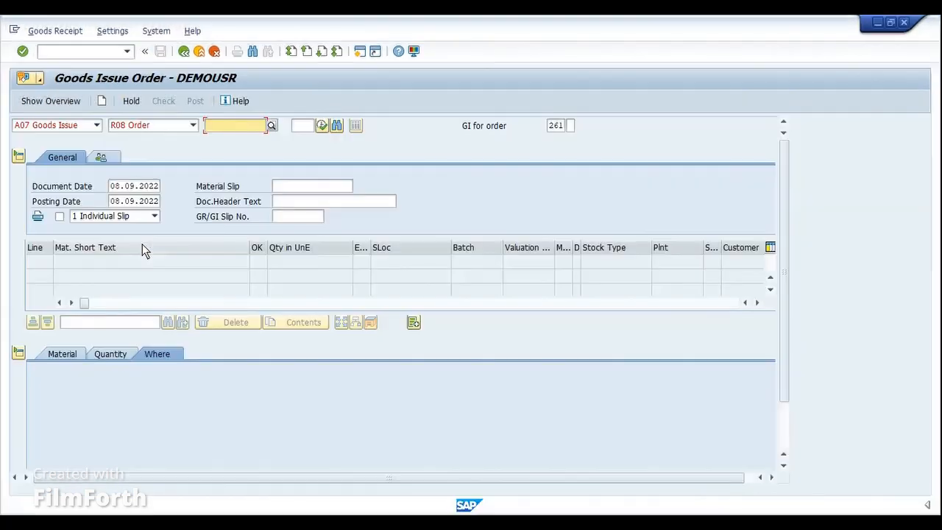
text(70002242)
key(Return)
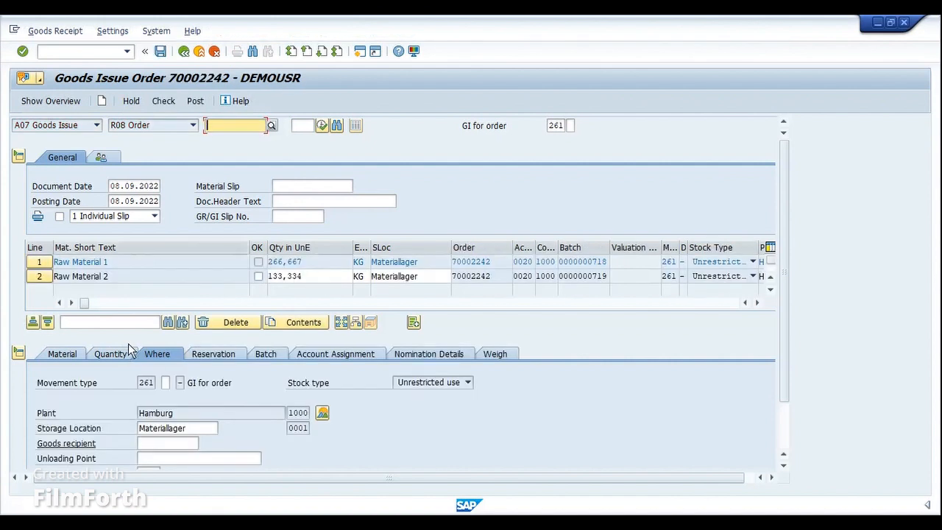
Mark the goods issue items Raw Material 1 and Raw Material 2 as OK
scroll(550, 323, down, 2)
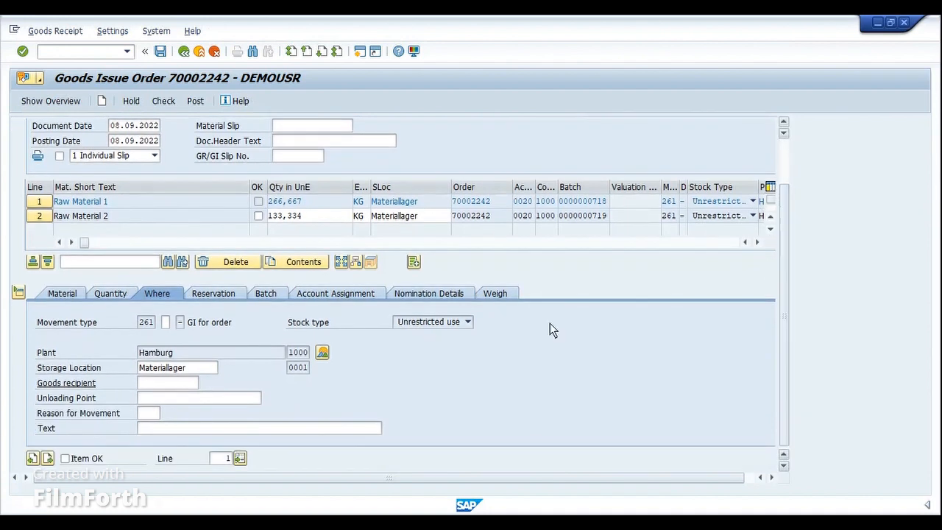
click(65, 458)
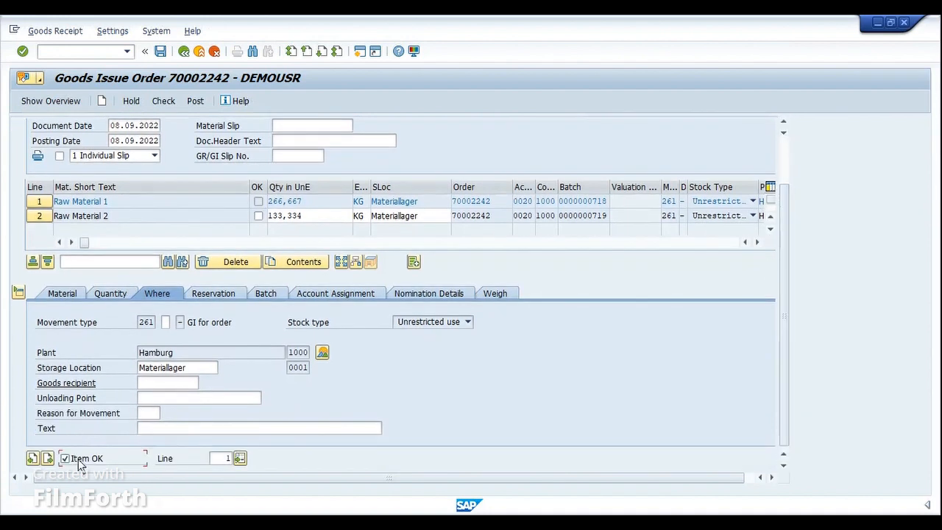
click(258, 217)
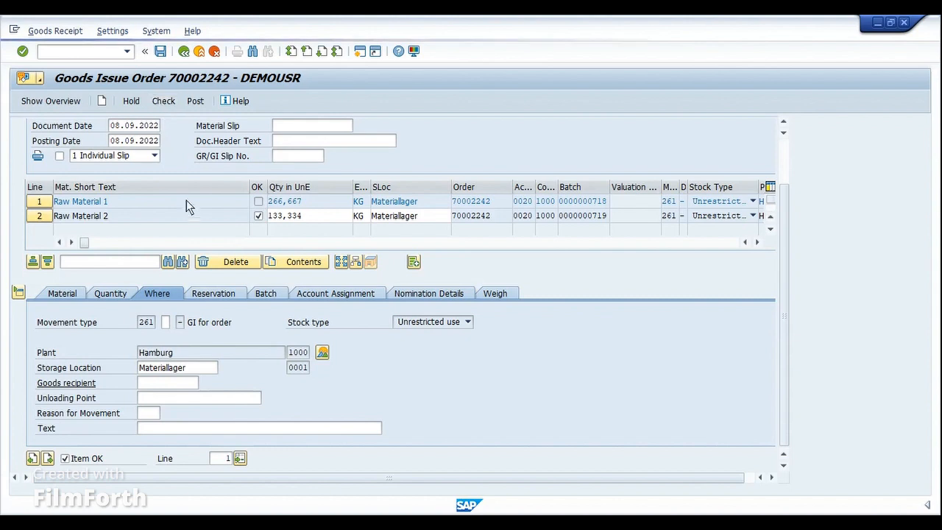
Edit the goods issue item for Raw Material 1 from the log and set its number of containers to 1 EA
click(72, 237)
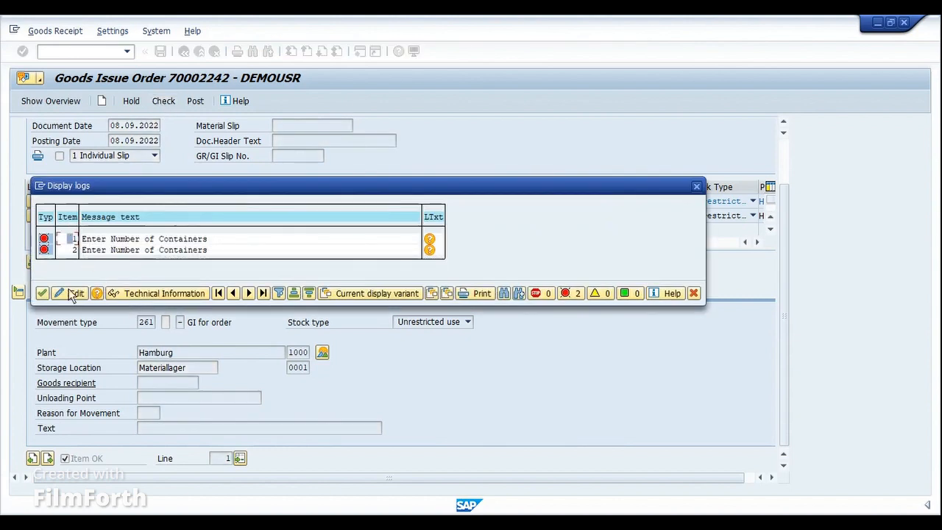
click(72, 294)
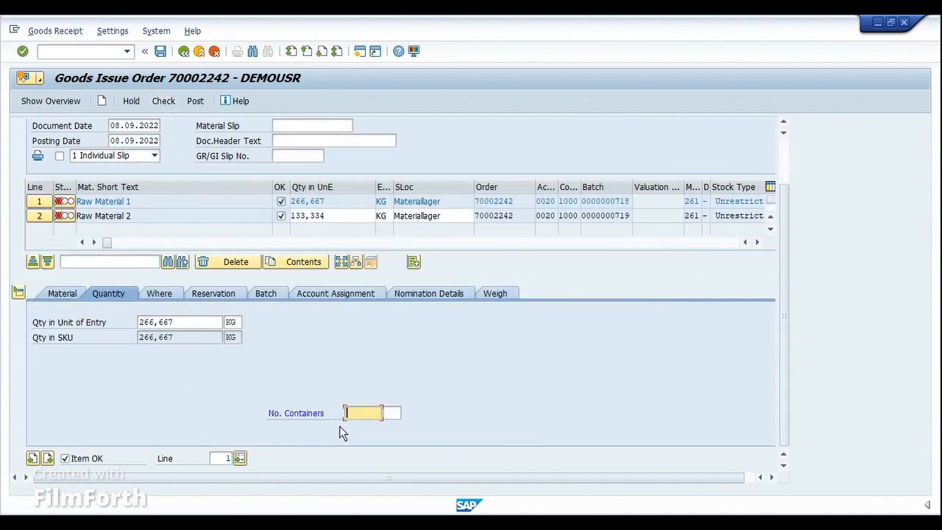
text(1)
key(Tab)
text(EA)
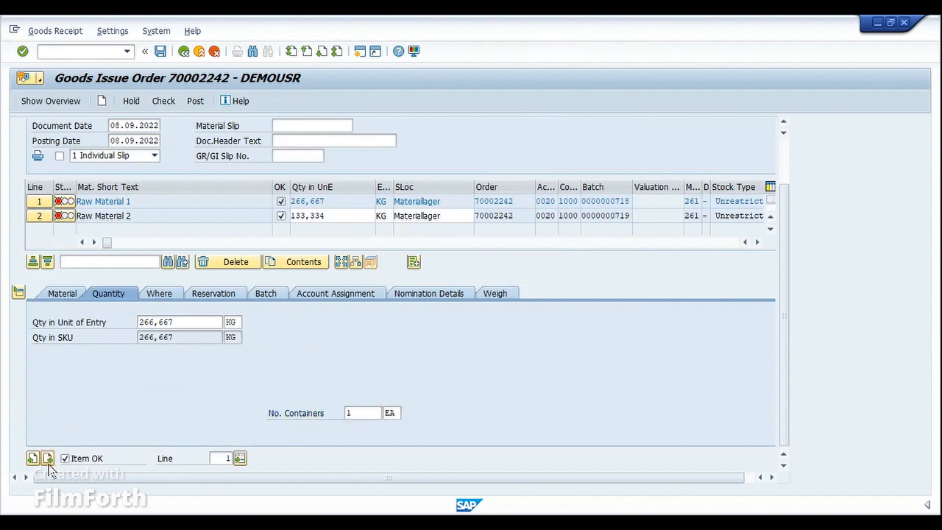
Set the number of containers for Raw Material 2 to 1 EA, and check and post the goods issue
click(47, 458)
click(368, 416)
text(1)
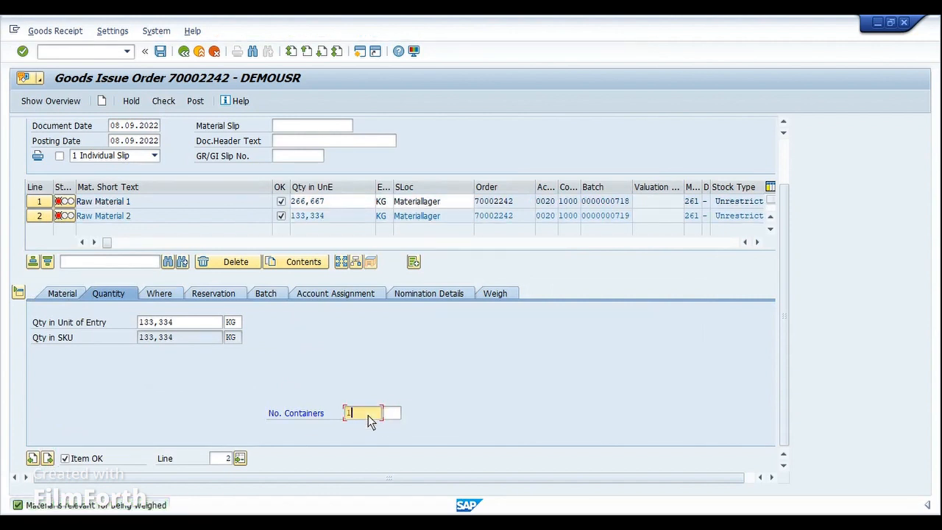
key(Tab)
text(ea)
key(Return)
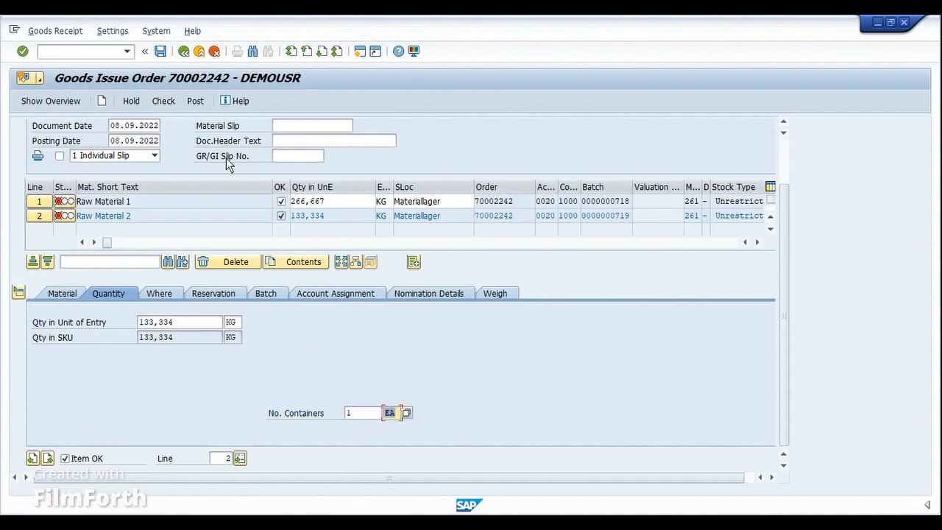
click(164, 101)
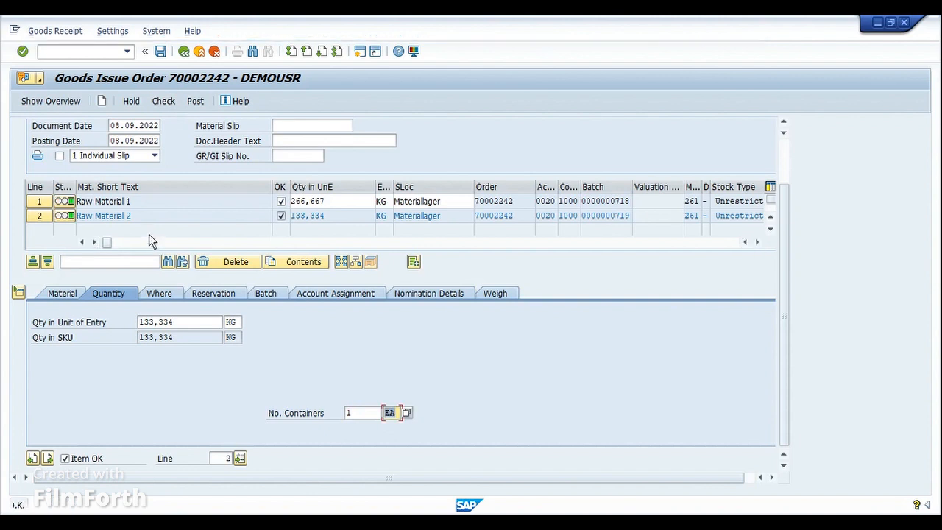
click(195, 102)
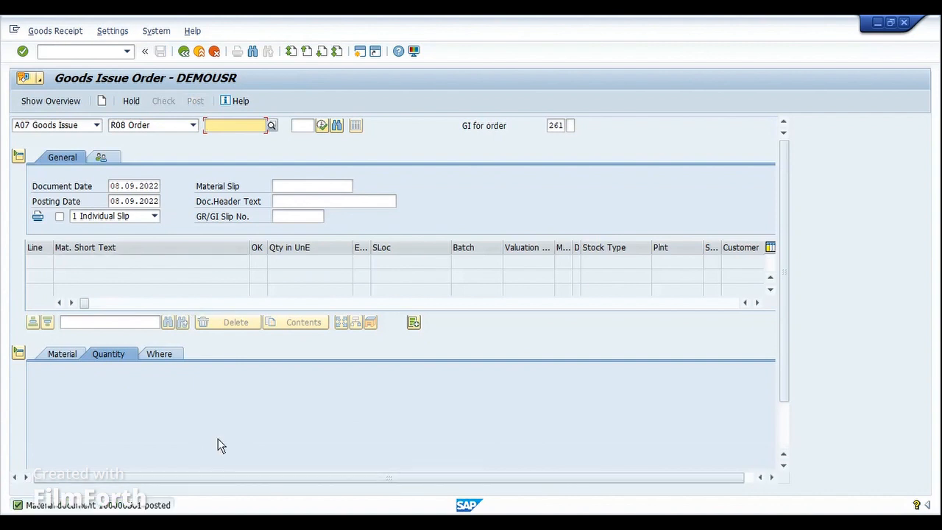
Open time ticket entry for process orders and copy the process order number from the stock/requirements list
key(ctrl+slash)
text(/ncork)
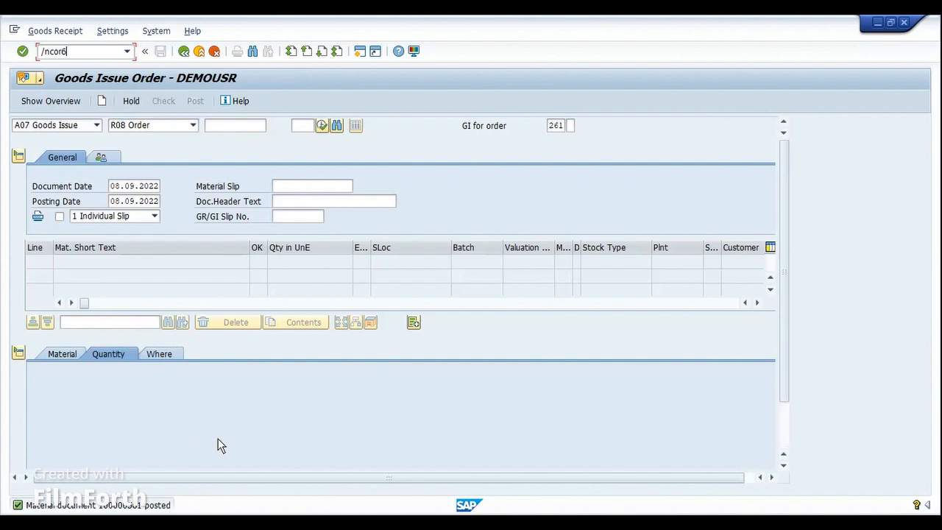
key(Return)
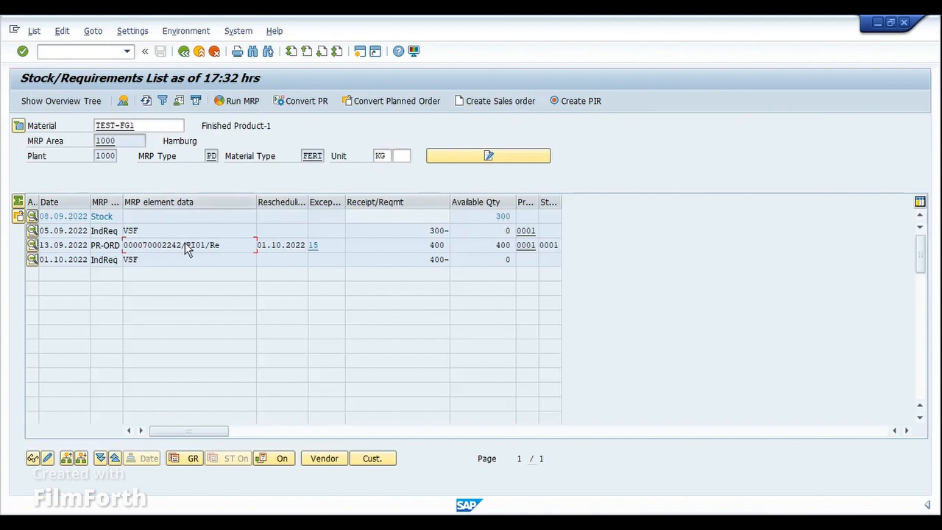
drag(182, 244, 144, 252)
key(ctrl+c)
Load the time ticket with the copied process order number and save it as a final confirmation
key(alt+Tab)
key(Tab)
key(ctrl+v)
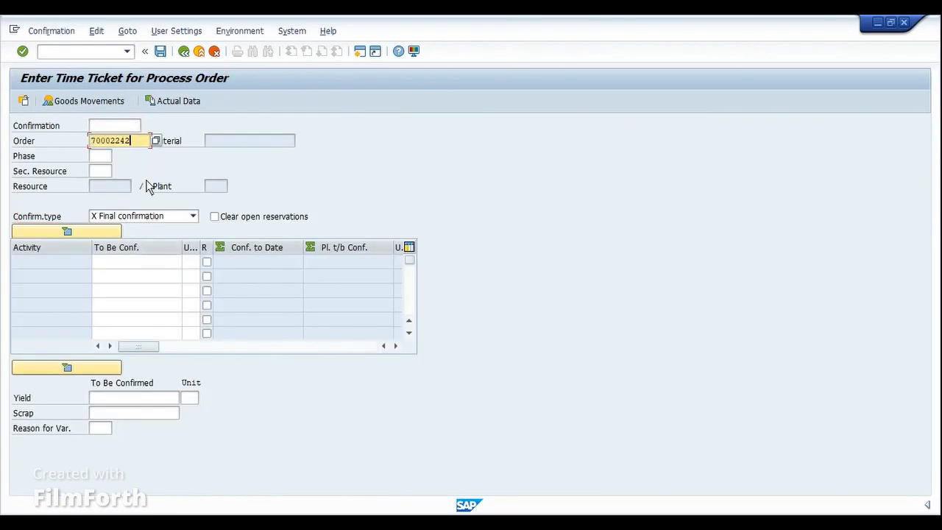
key(Return)
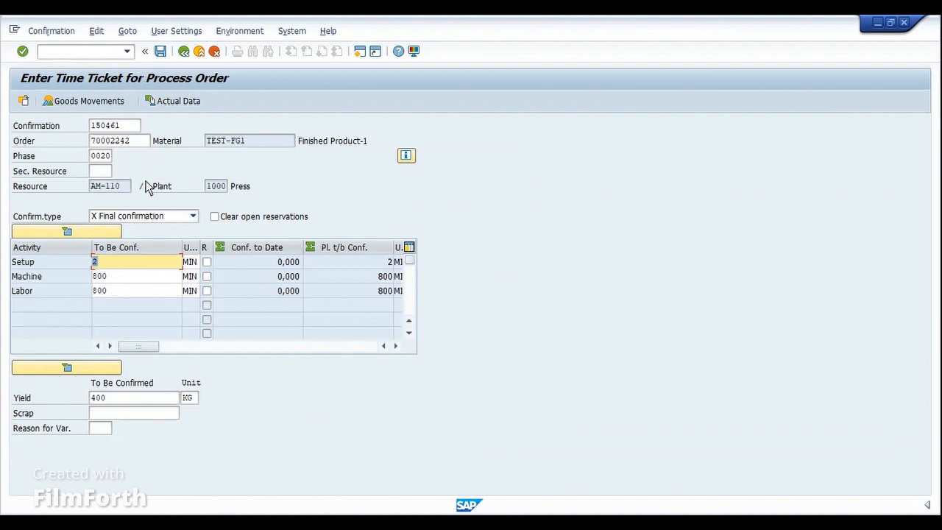
click(161, 52)
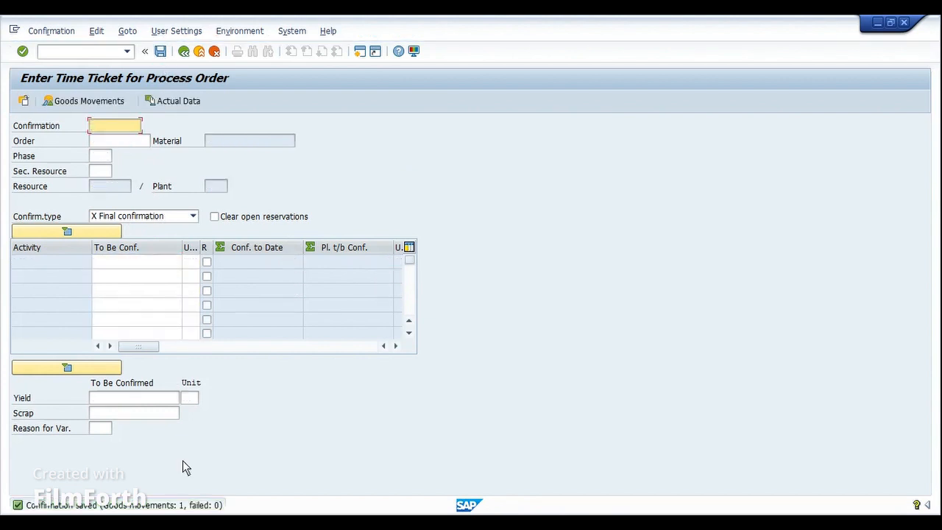
Start a goods receipt for order with transaction MIGO and enter the process order number
key(ctrl+slash)
text(/n)
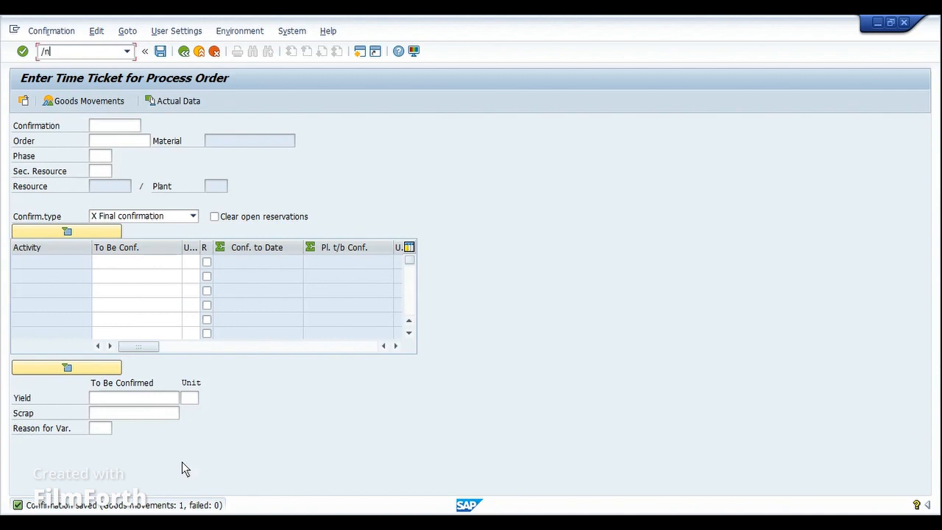
text(migo)
key(Return)
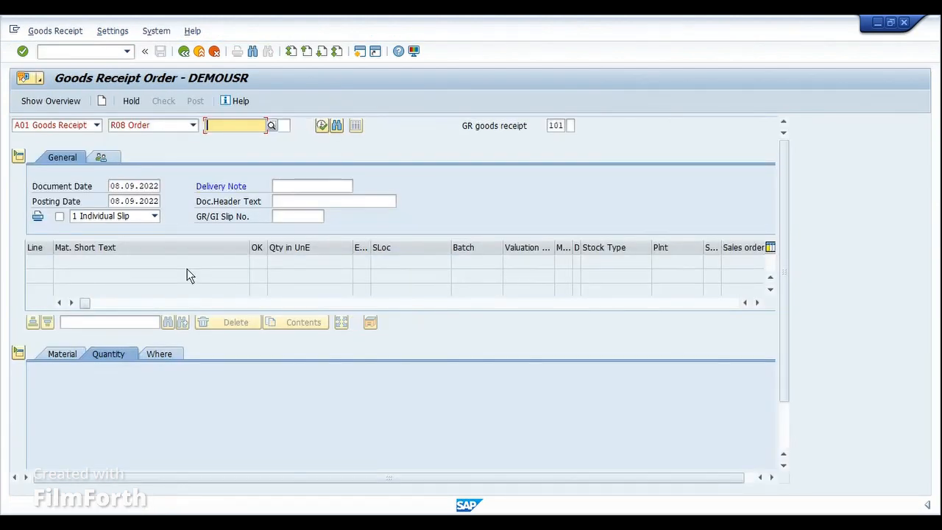
key(Down)
key(Down)
key(Return)
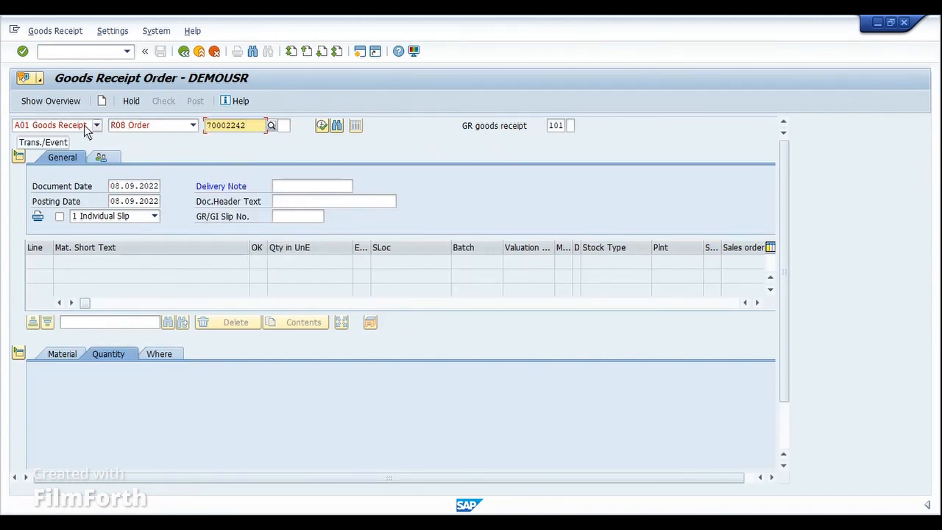
key(Return)
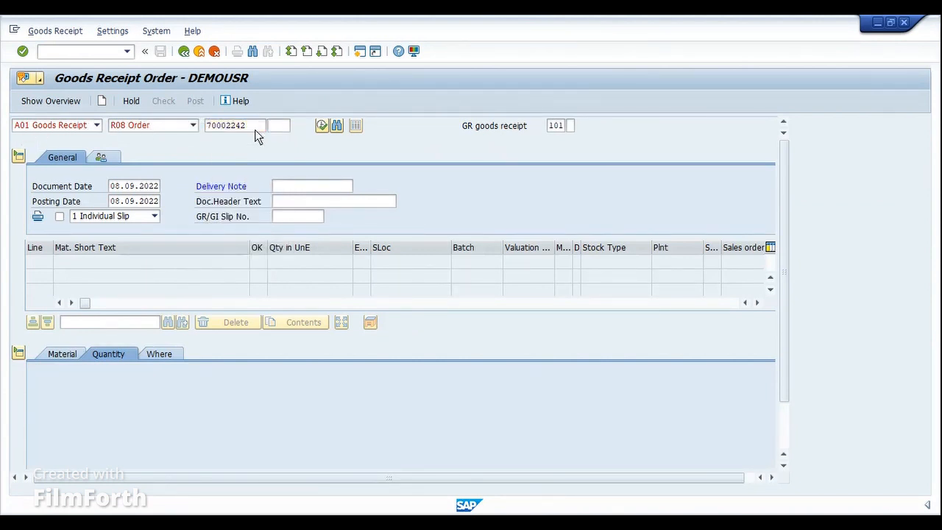
Enter DEMO as the delivery note and load the finished product item into the goods receipt
click(287, 187)
text(DEMO)
key(Return)
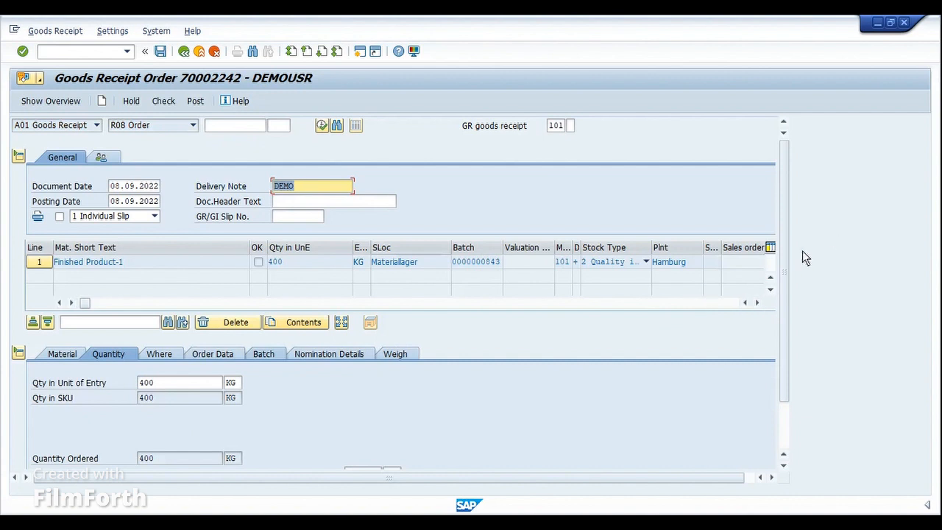
Set the number of containers for Finished Product-1 to 1 EA and mark the item as OK
drag(781, 259, 791, 336)
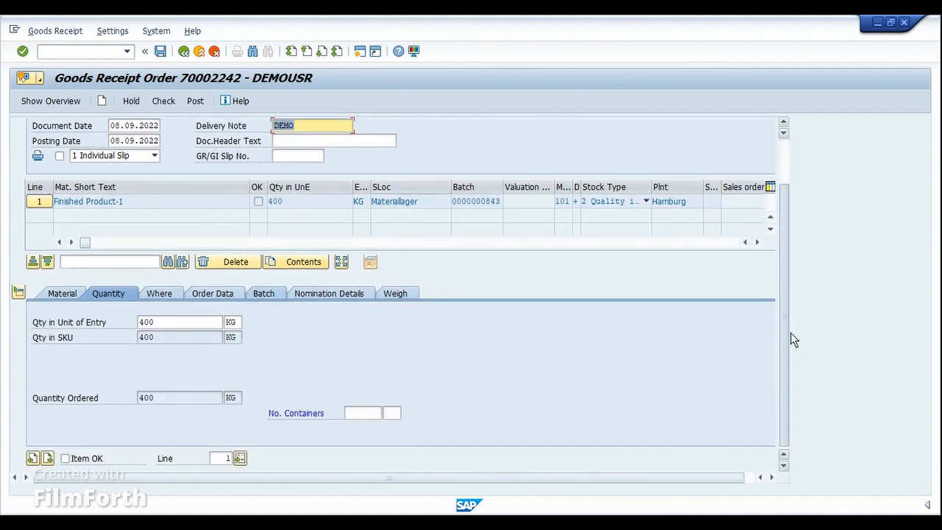
click(350, 413)
key(Tab)
text(EA)
key(Return)
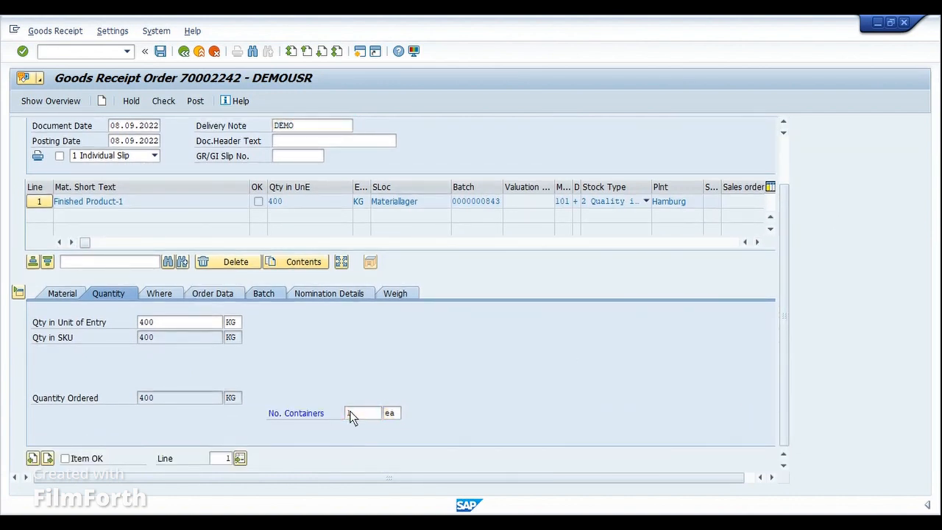
click(64, 458)
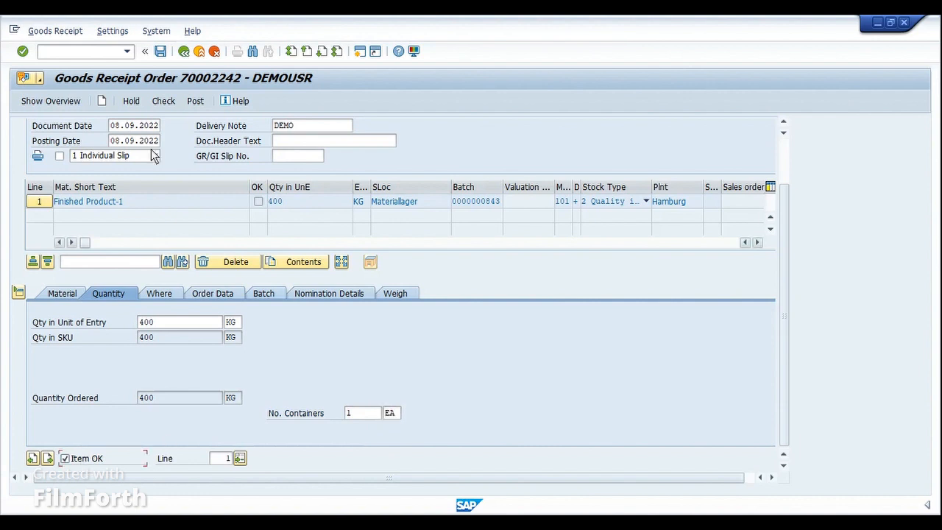
Check the goods receipt, fill in the item text "test" and goods recipient "demo", and check it again
click(162, 102)
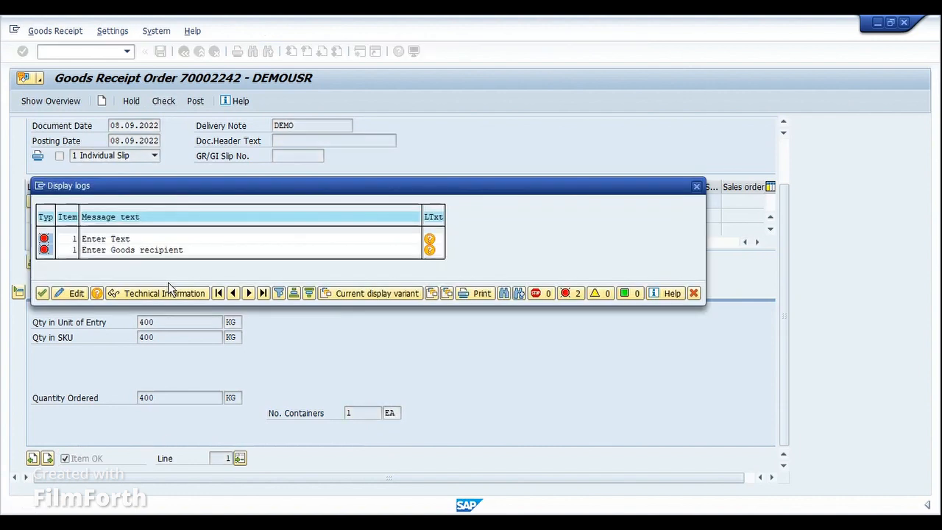
click(73, 293)
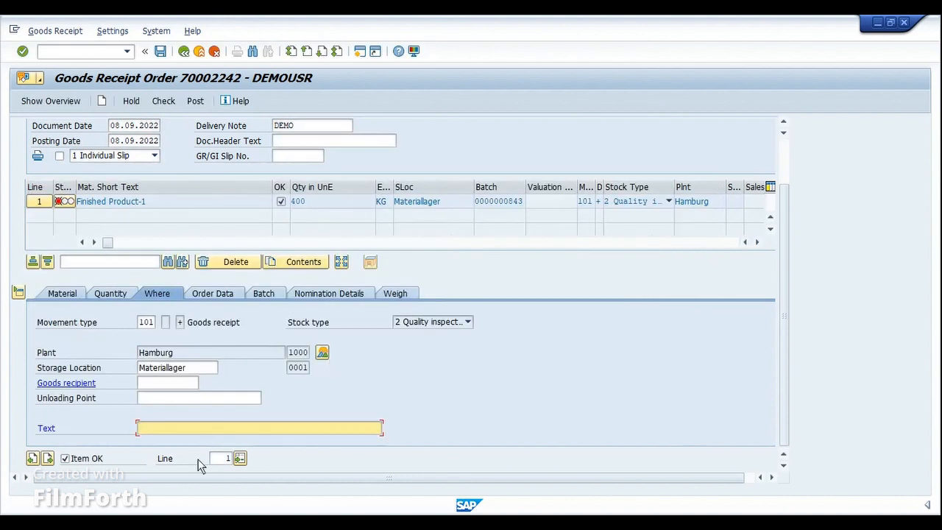
text(test)
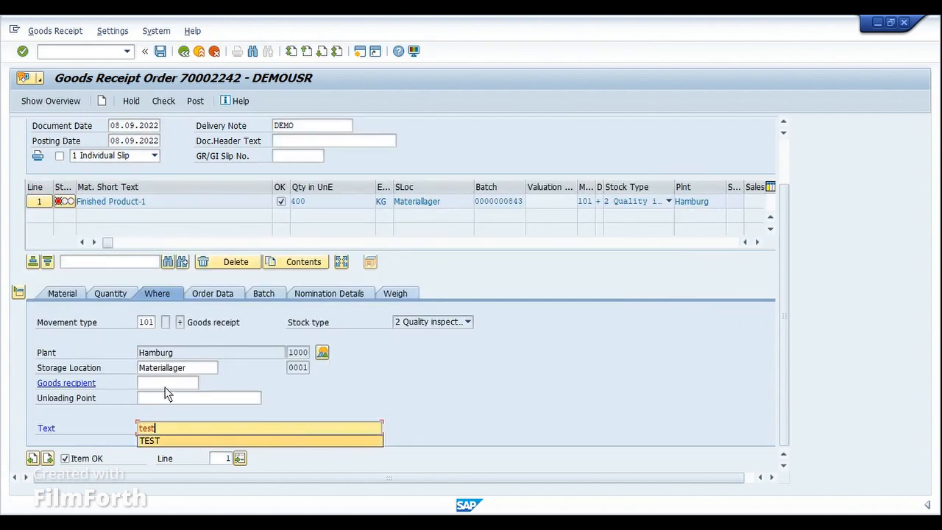
click(165, 387)
text(demo)
key(Return)
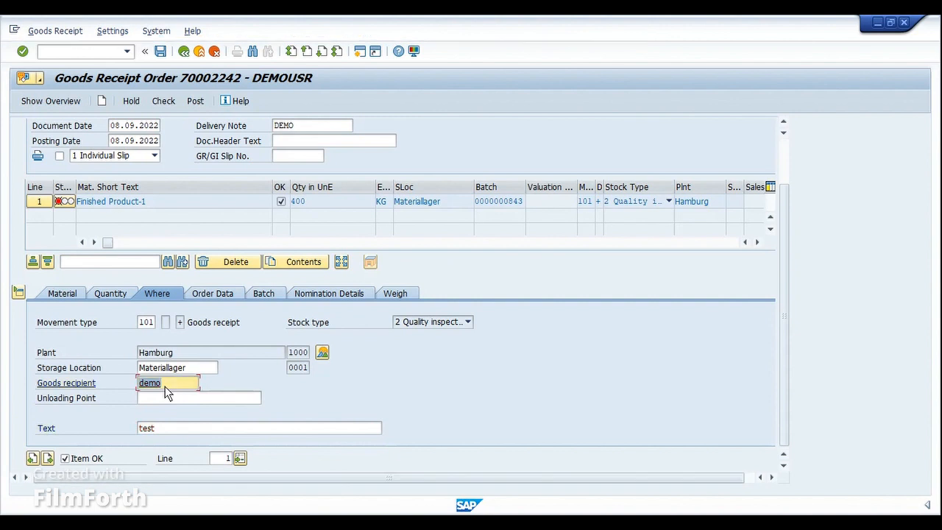
click(163, 100)
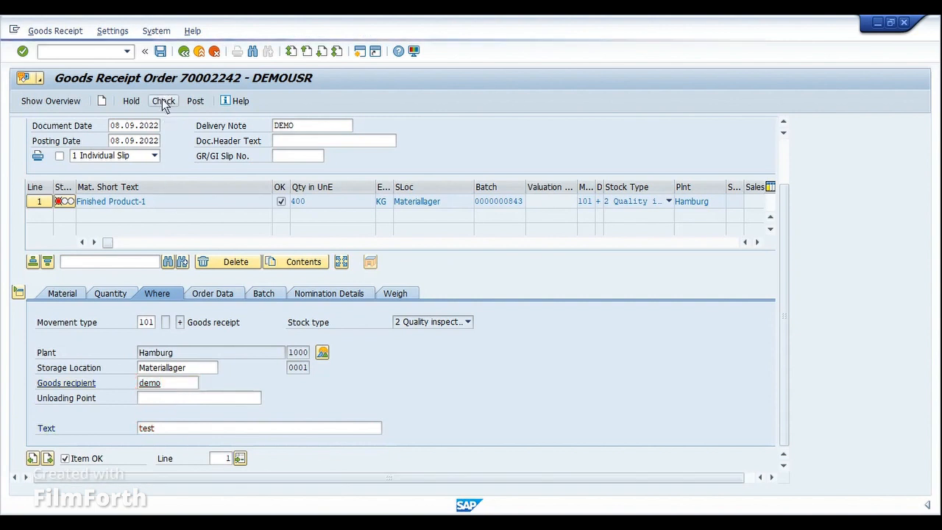
click(42, 293)
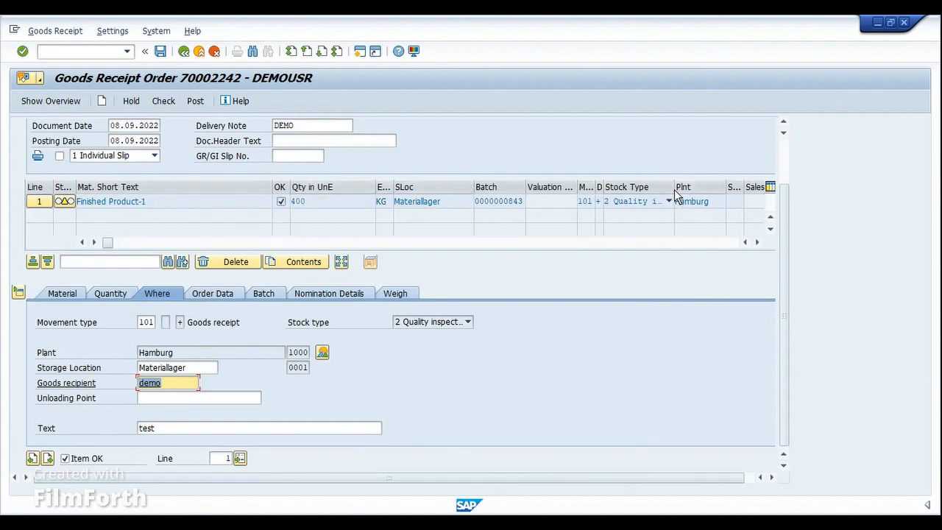
Widen the Stock Type column of the goods receipt item and view the available stock types
click(726, 187)
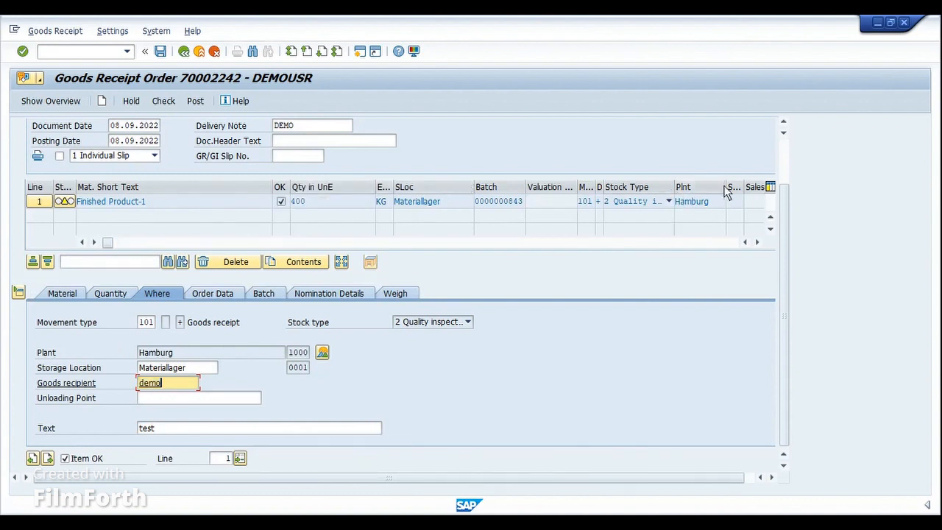
click(656, 203)
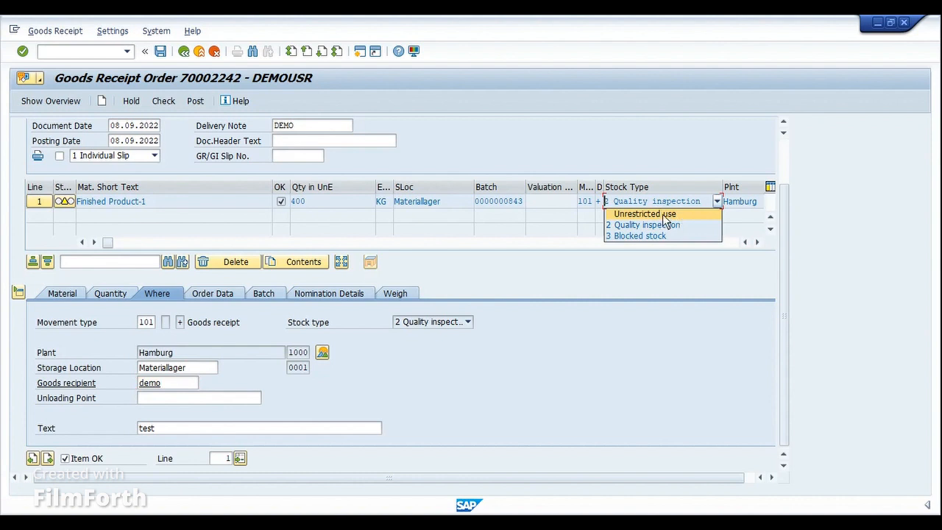
click(718, 289)
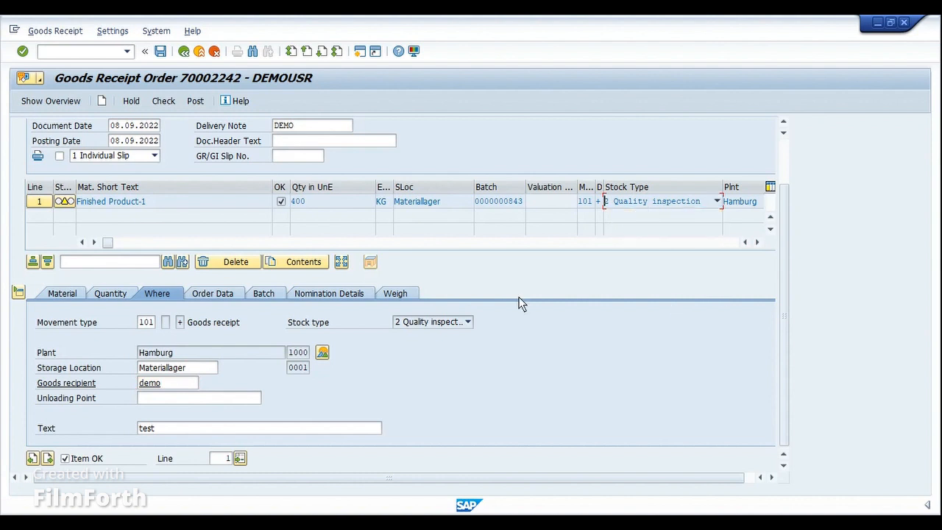
Review the item's order, batch, nomination, quantity and material data, and recheck the goods receipt
click(209, 292)
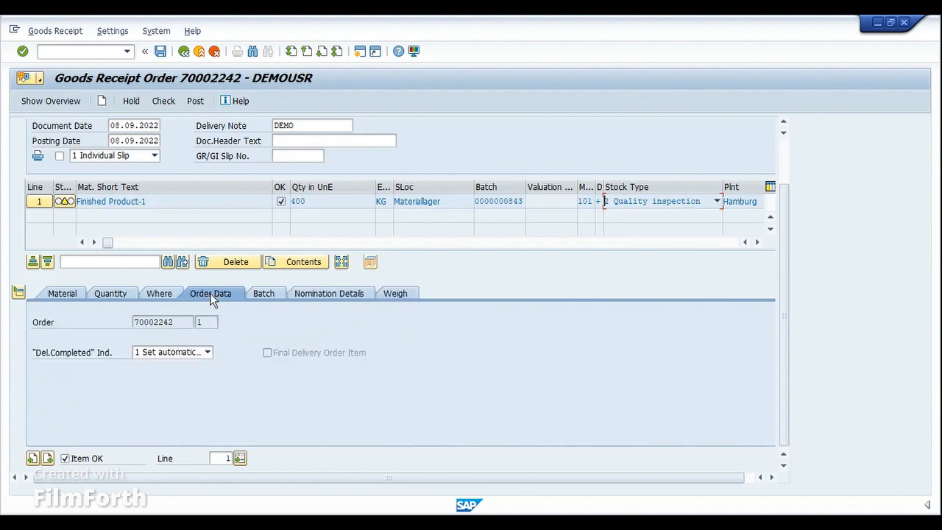
click(264, 293)
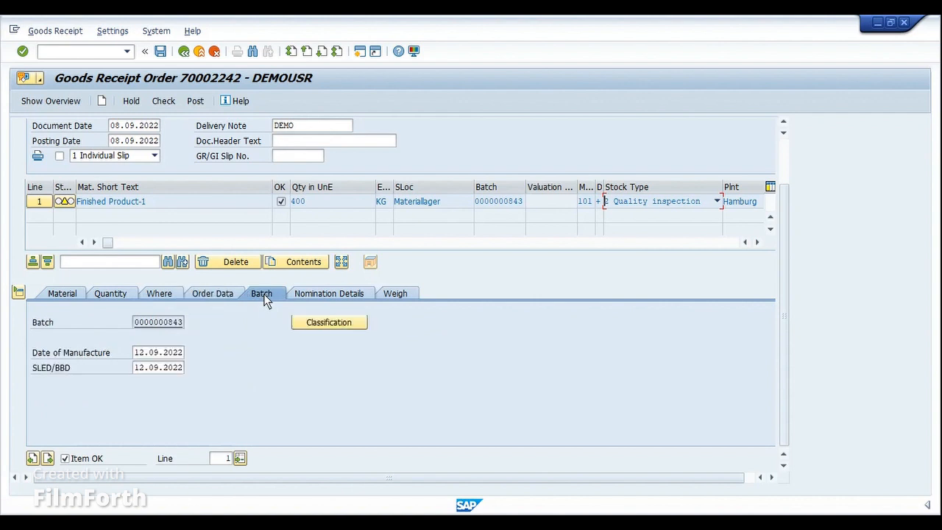
click(334, 294)
click(267, 294)
click(125, 294)
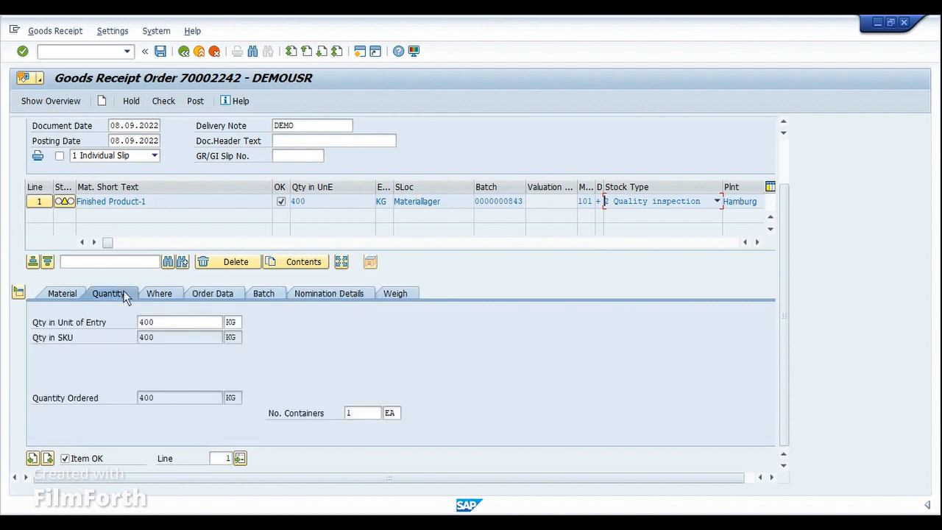
click(64, 295)
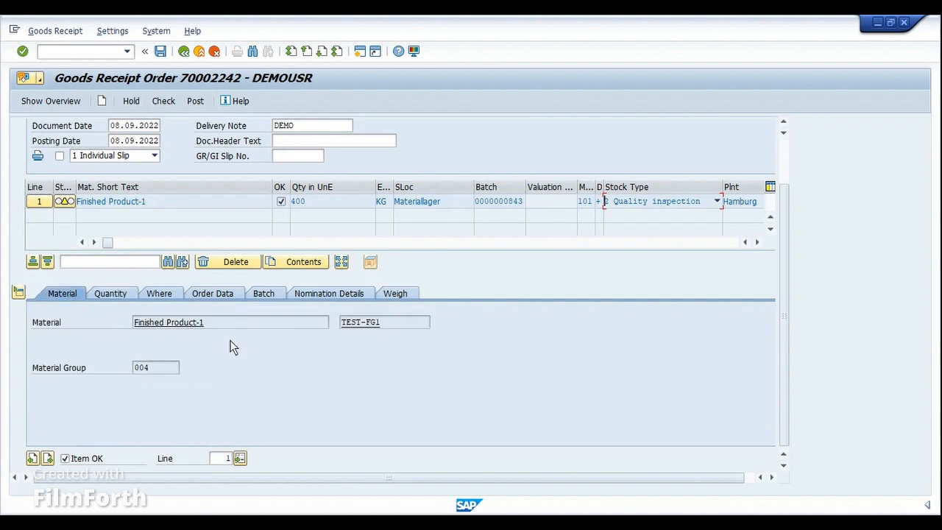
click(167, 105)
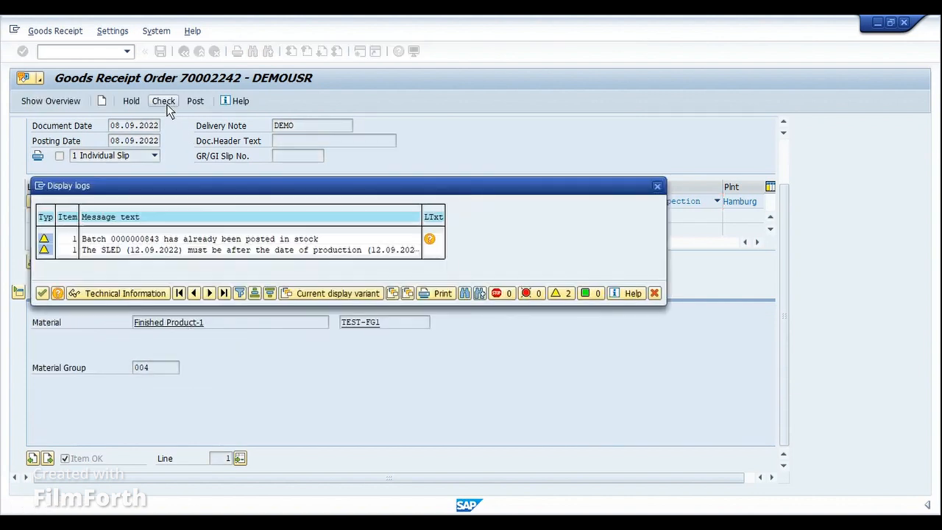
click(42, 293)
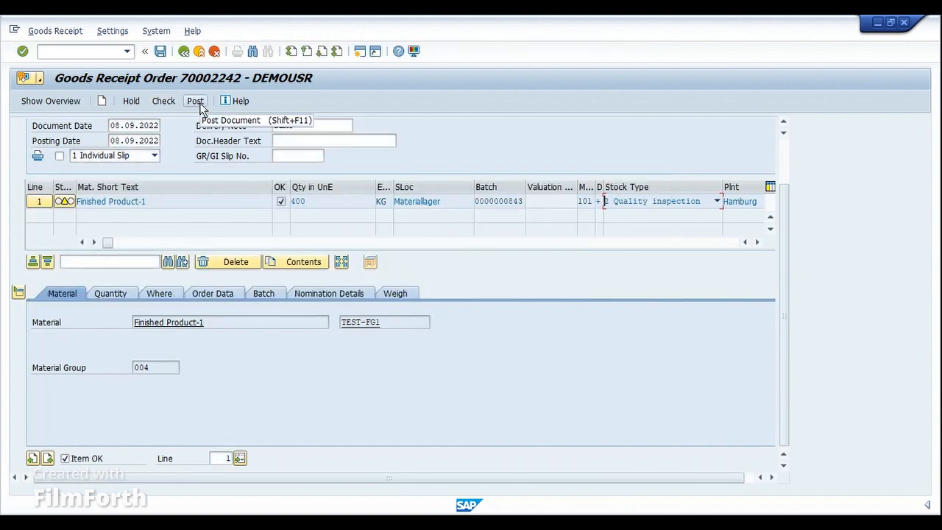
Post the goods receipt for the process order and refresh the stock/requirements list of TEST-FG1
click(200, 105)
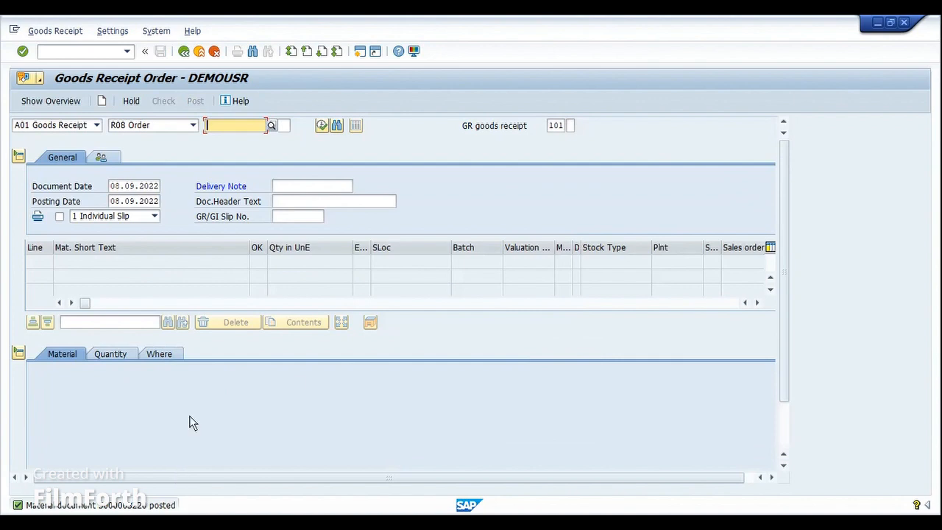
mouse_move(347, 511)
click(325, 451)
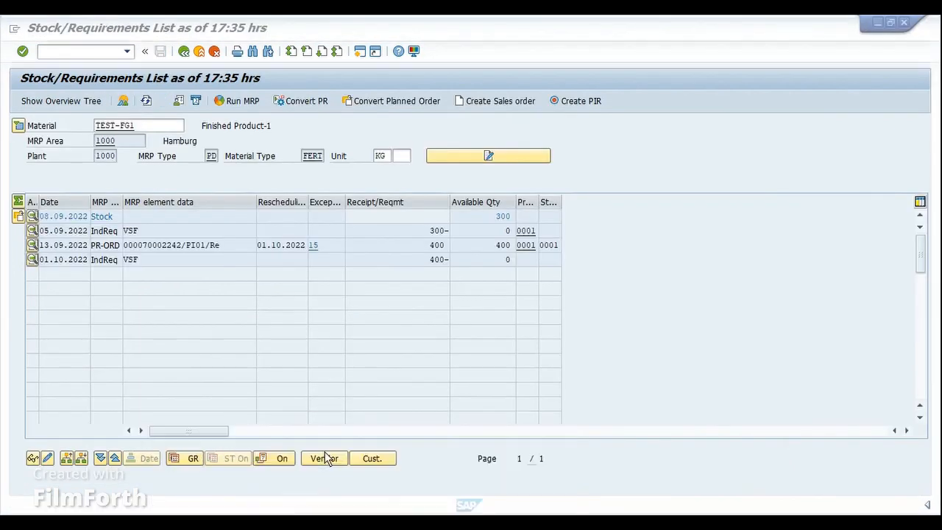
click(223, 245)
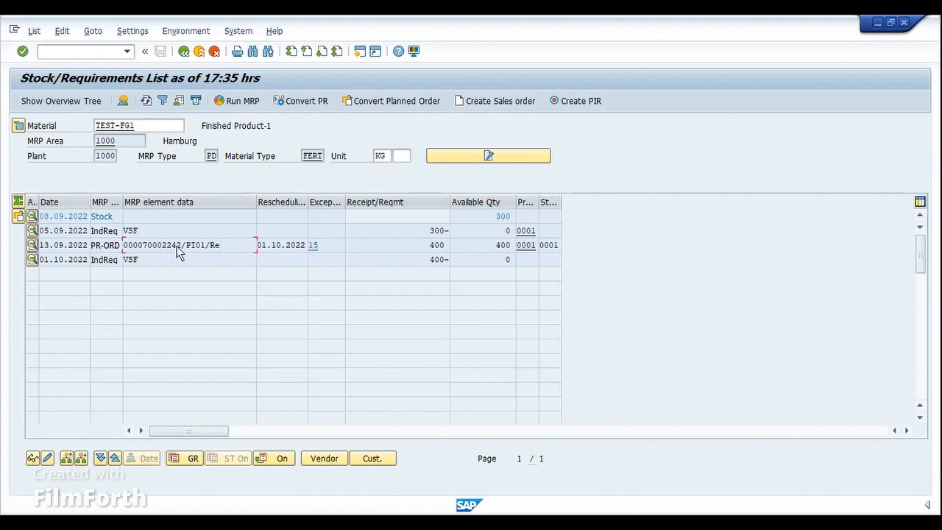
drag(182, 250, 143, 250)
click(143, 251)
click(146, 101)
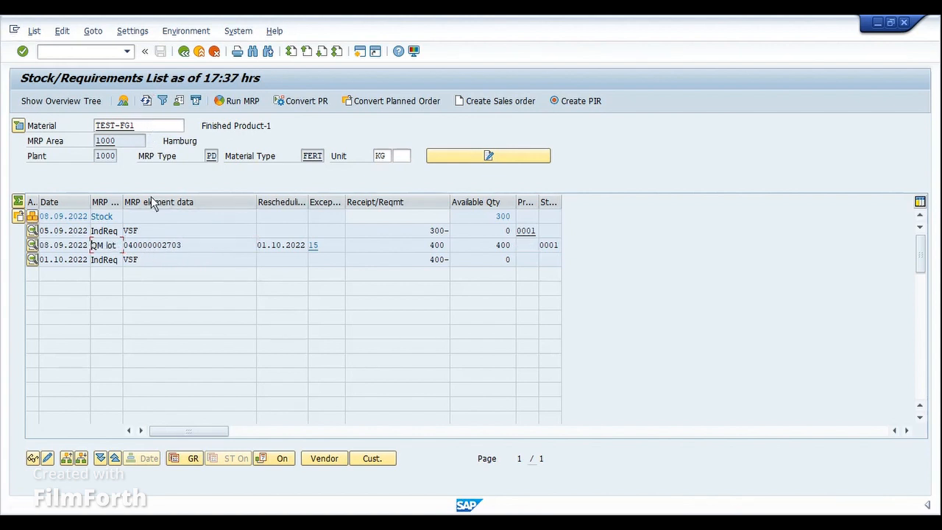
click(145, 104)
drag(164, 254, 129, 260)
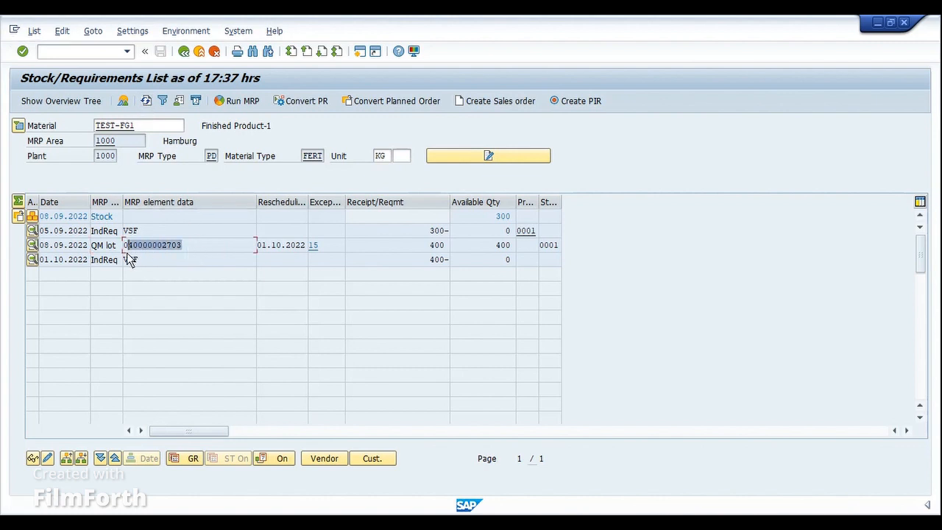
click(128, 259)
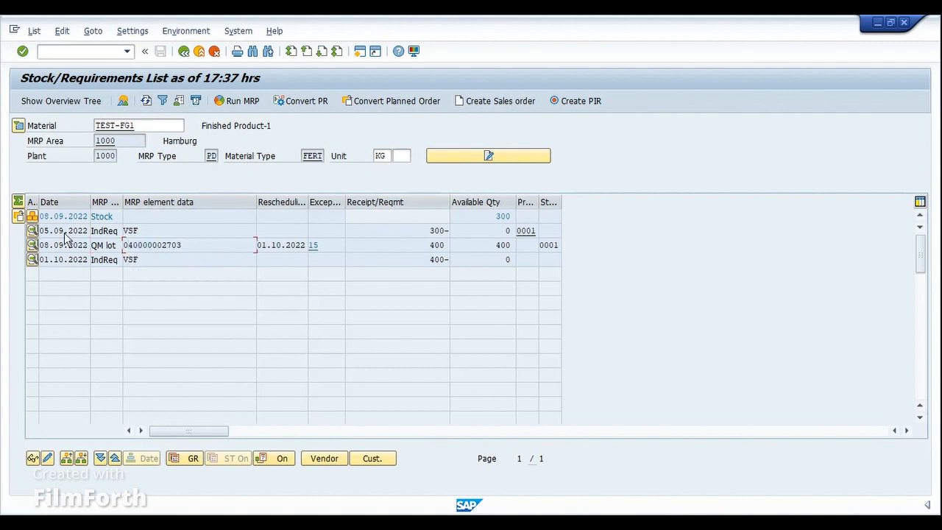
click(32, 216)
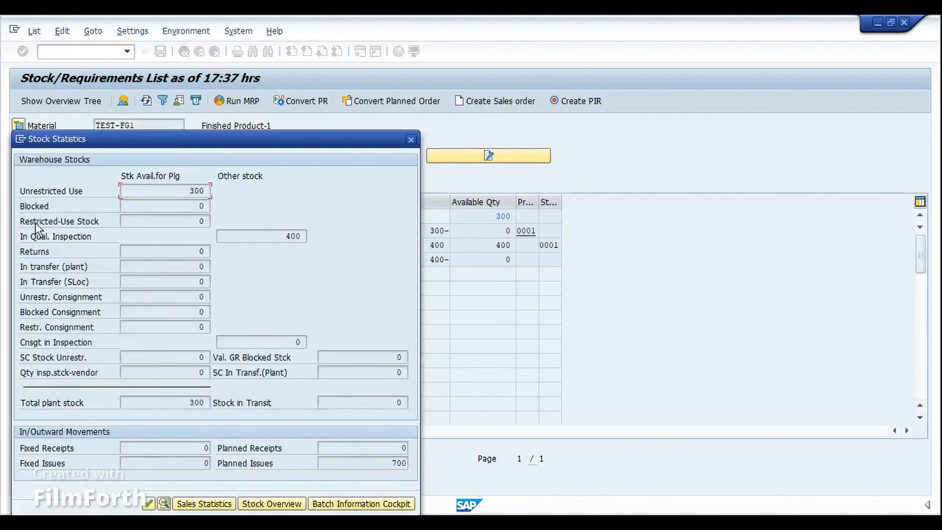
click(272, 504)
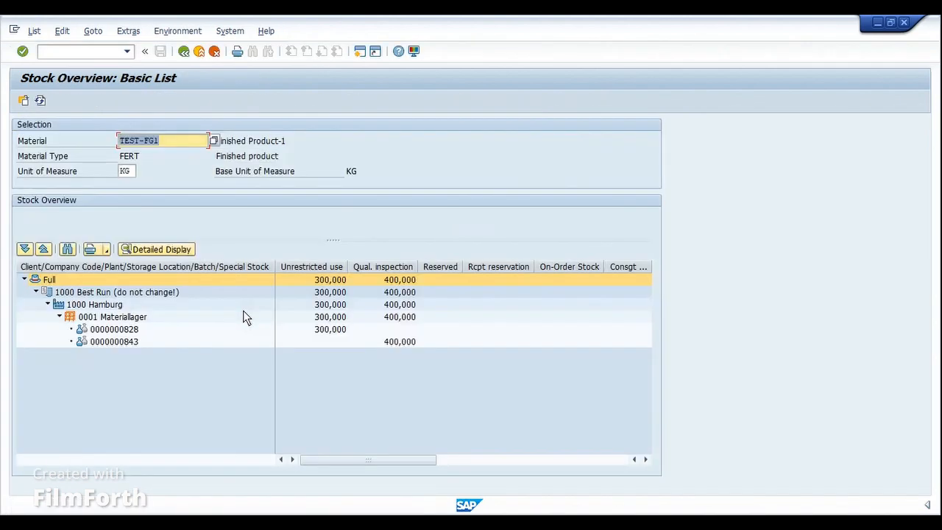
click(110, 343)
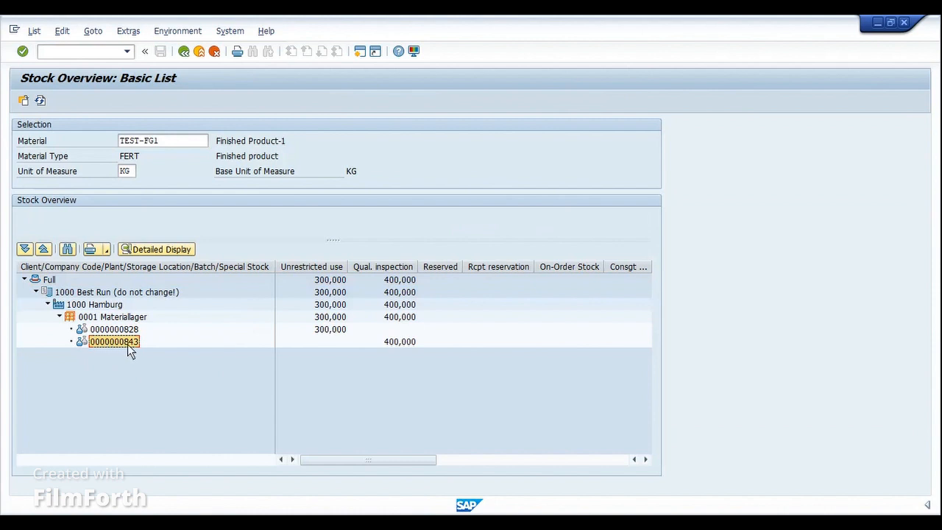
click(406, 343)
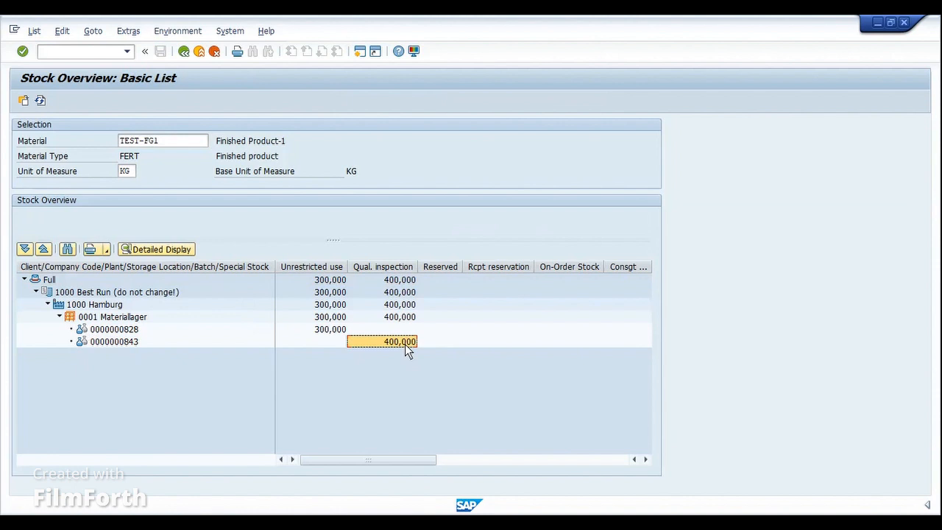
click(383, 267)
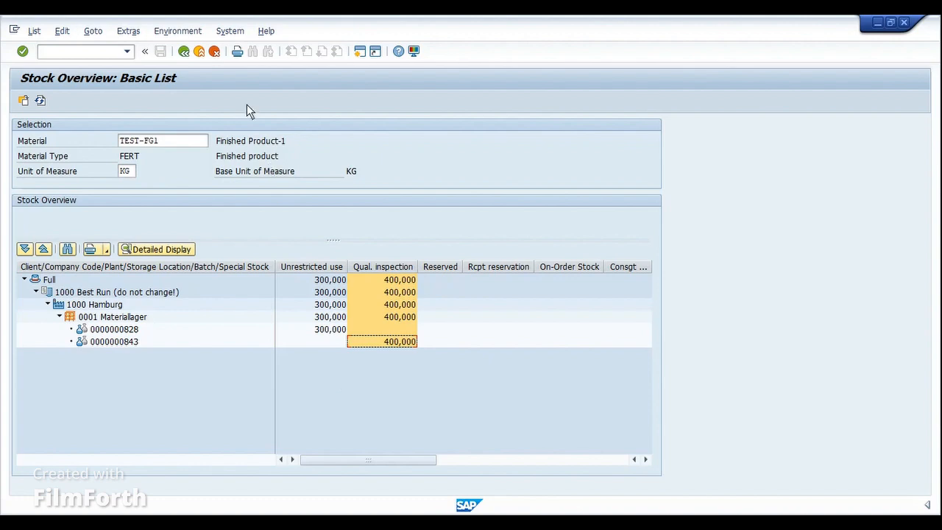
click(198, 51)
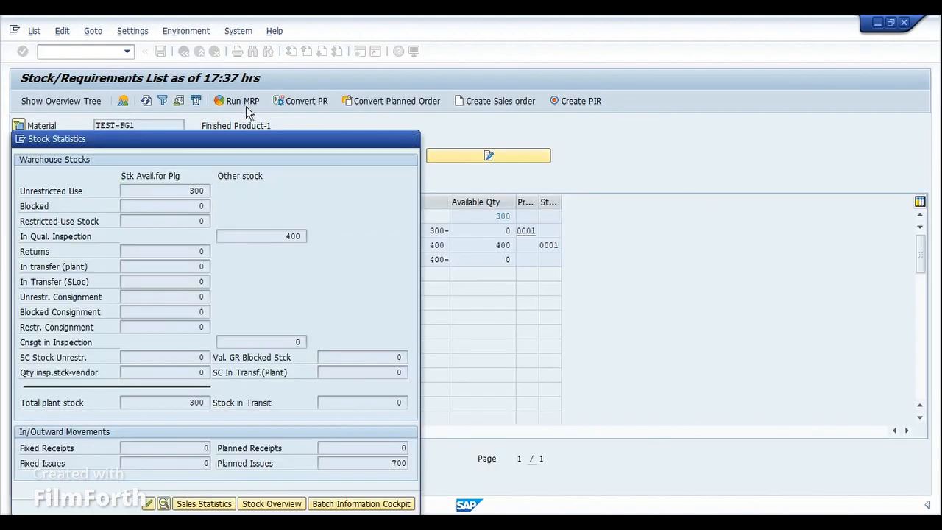
key(Escape)
click(196, 250)
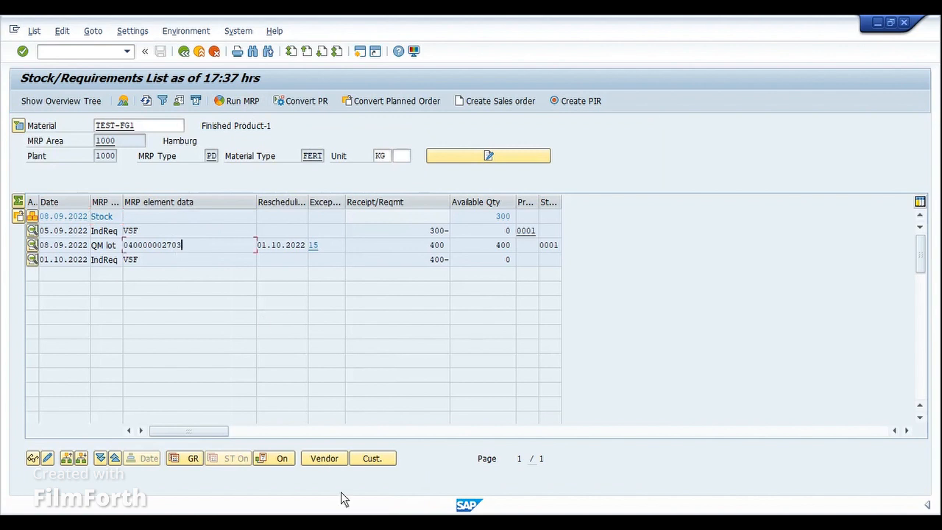
Start transaction QA32 for inspection lot selection in the session holding the goods receipt
click(342, 521)
click(444, 471)
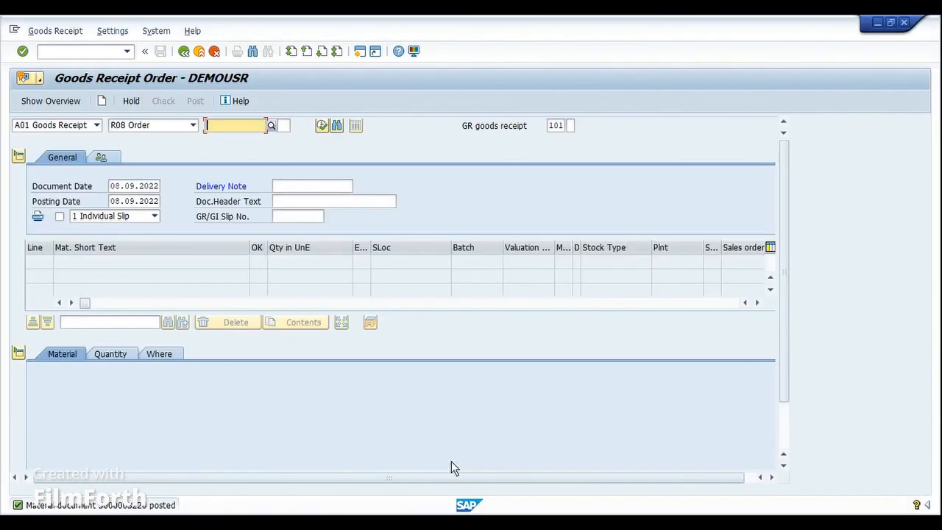
text(/nqa32)
key(Return)
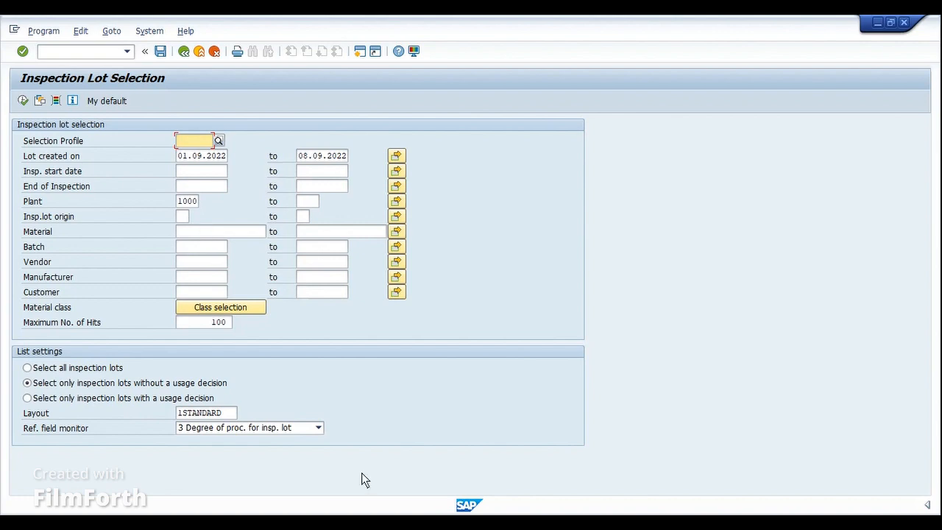
Copy material TEST-FG1 from the stock/requirements list into the Material field of the inspection lot selection
click(324, 463)
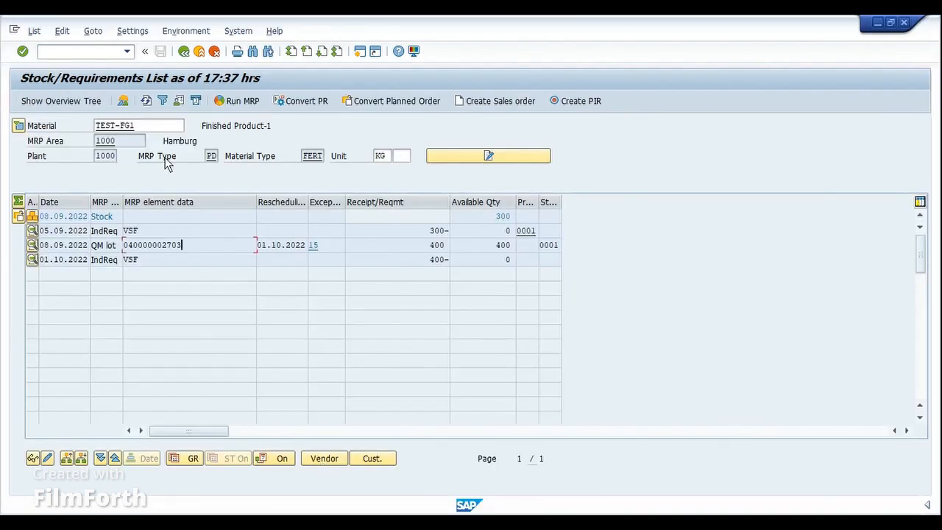
drag(139, 126, 84, 124)
key(ctrl+c)
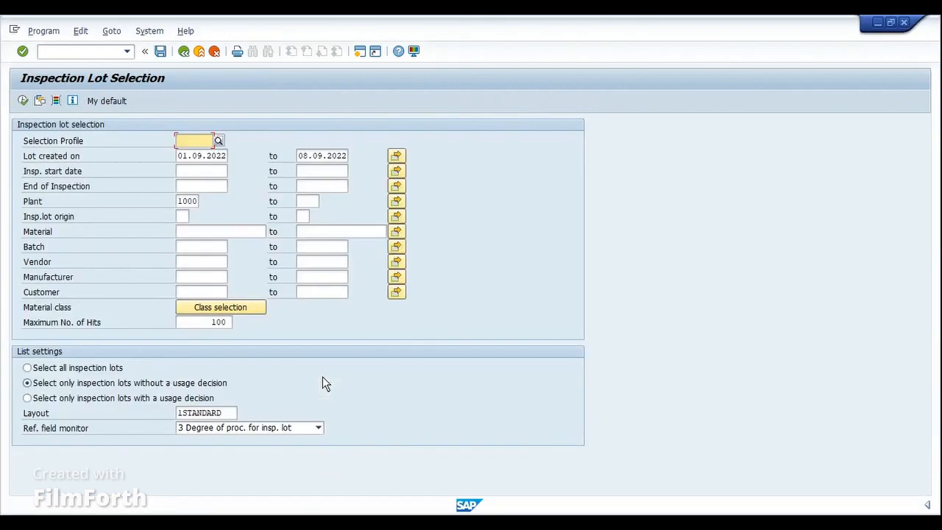
click(206, 232)
key(ctrl+v)
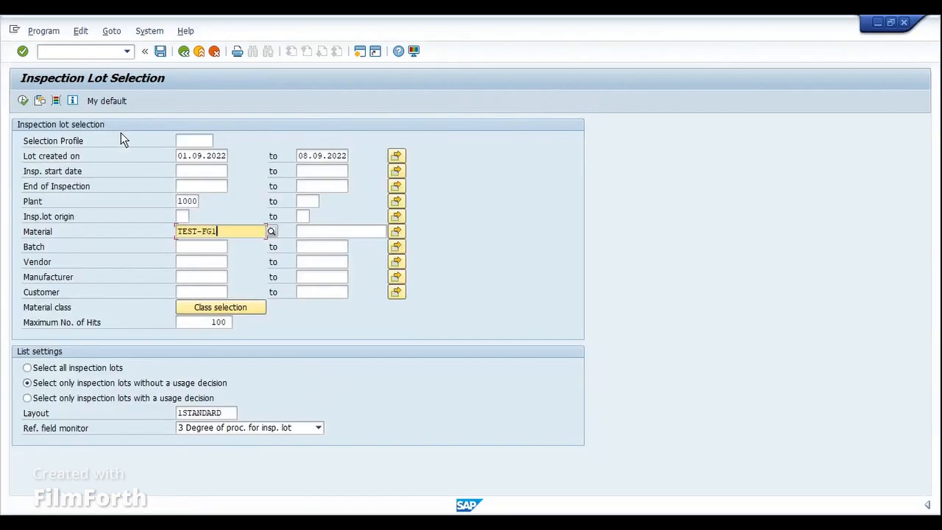
View the additional selection fields and try the list options for all inspection lots and for lots with a usage decision
click(55, 102)
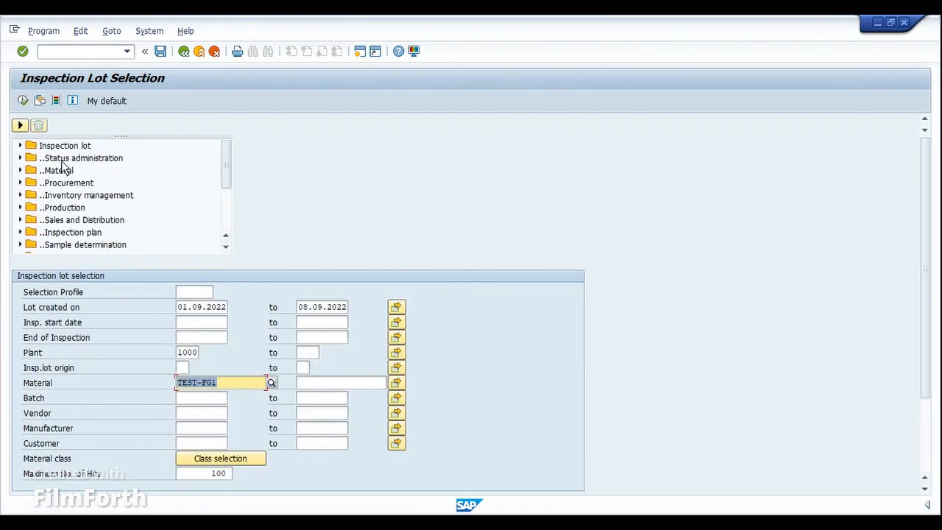
click(53, 105)
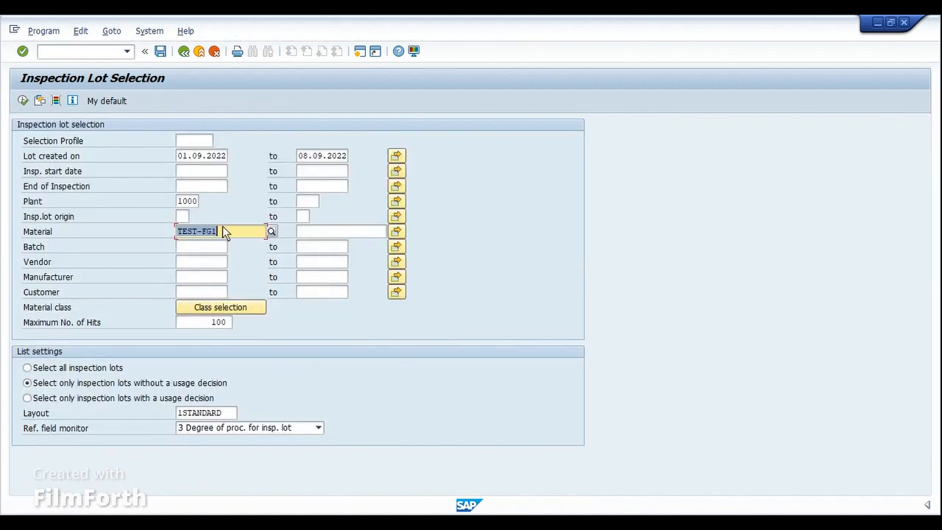
click(231, 233)
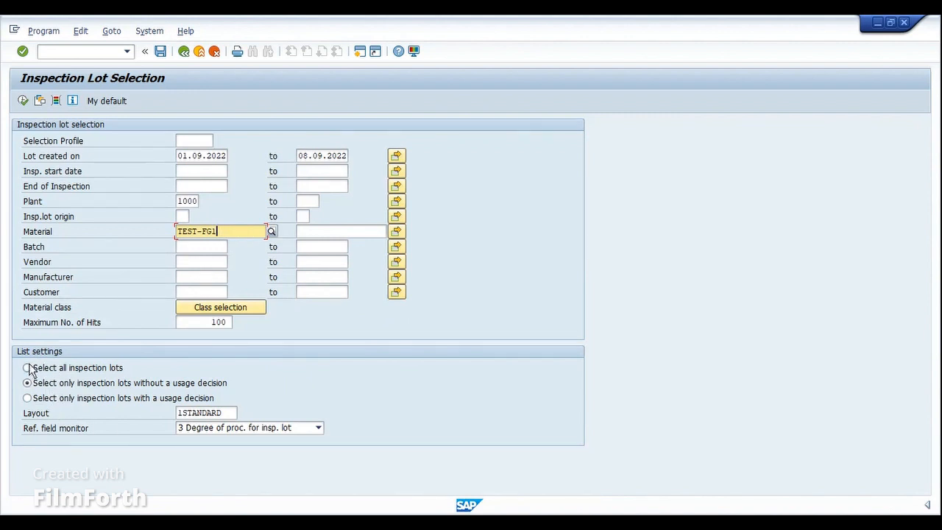
click(71, 368)
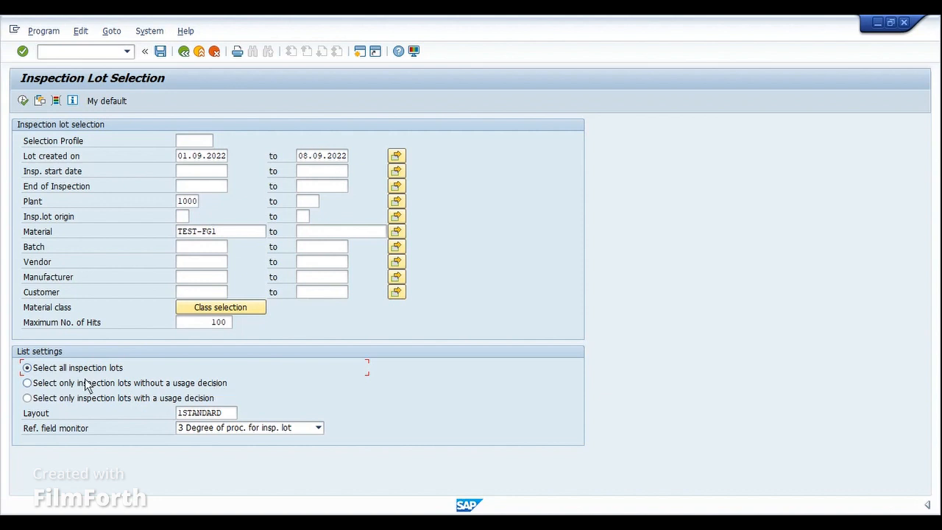
click(30, 382)
click(35, 401)
List the TEST-FG1 inspection lots without a usage decision and widen the Inspection Lot column
click(28, 384)
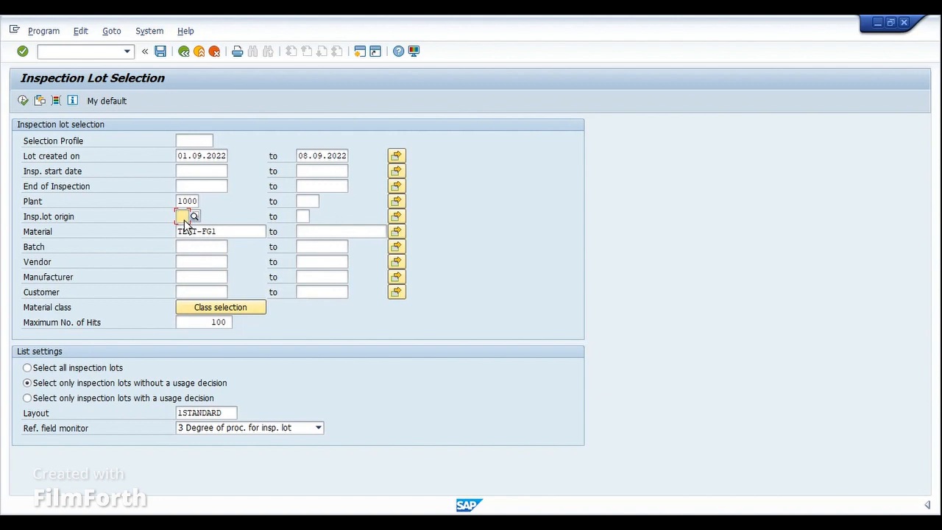
click(23, 101)
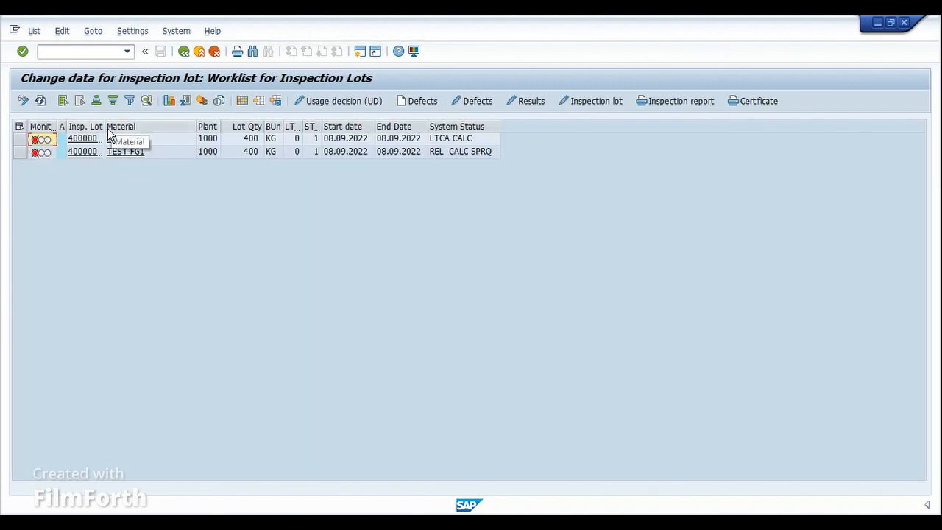
drag(108, 128, 147, 151)
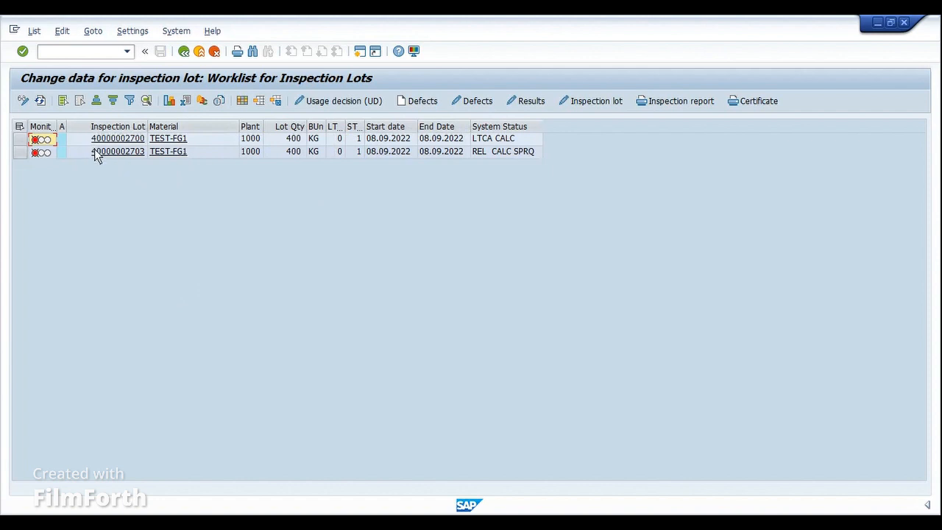
Browse the available columns in the inspection lot worklist's layout settings and leave without changing the layout
click(243, 102)
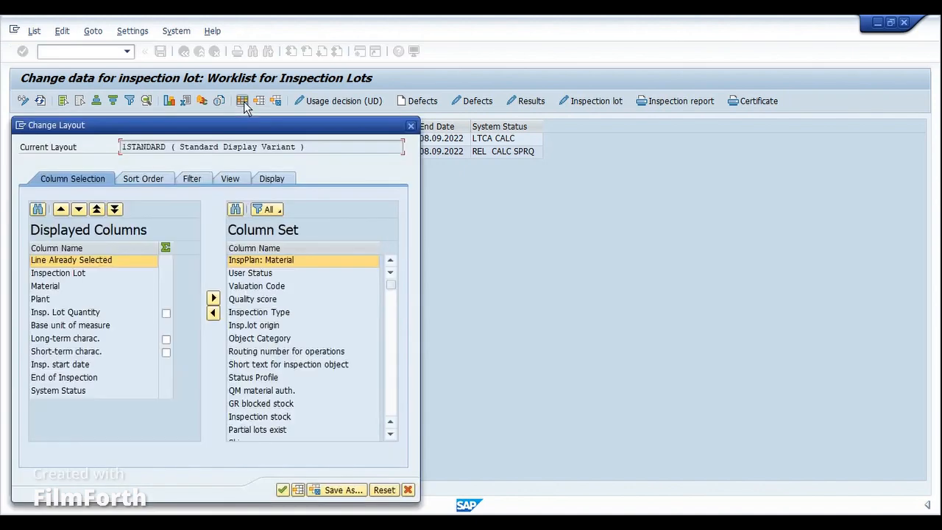
drag(244, 125, 482, 135)
click(510, 328)
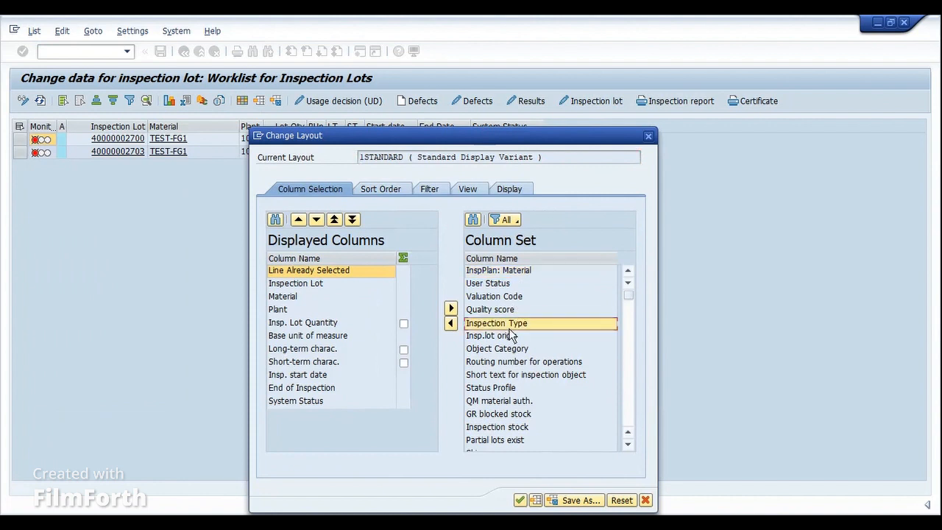
scroll(512, 335, down, 5)
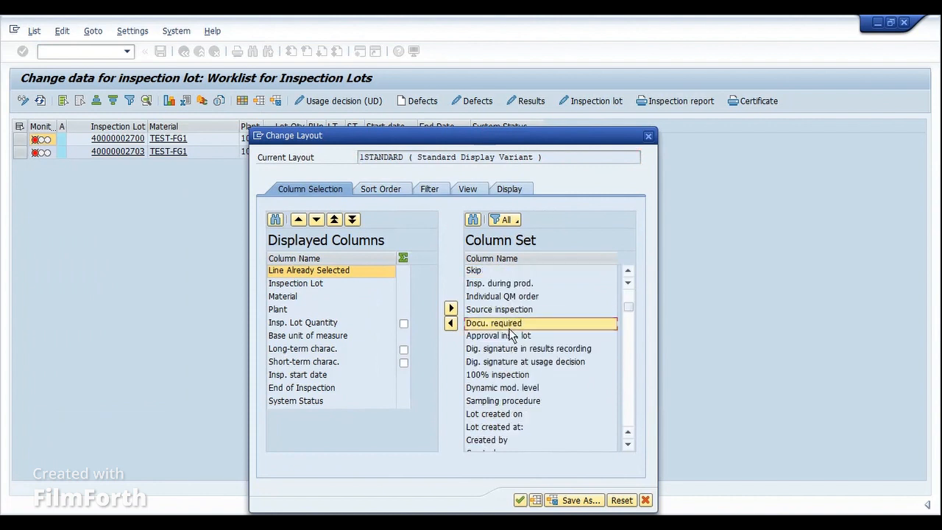
scroll(512, 335, down, 10)
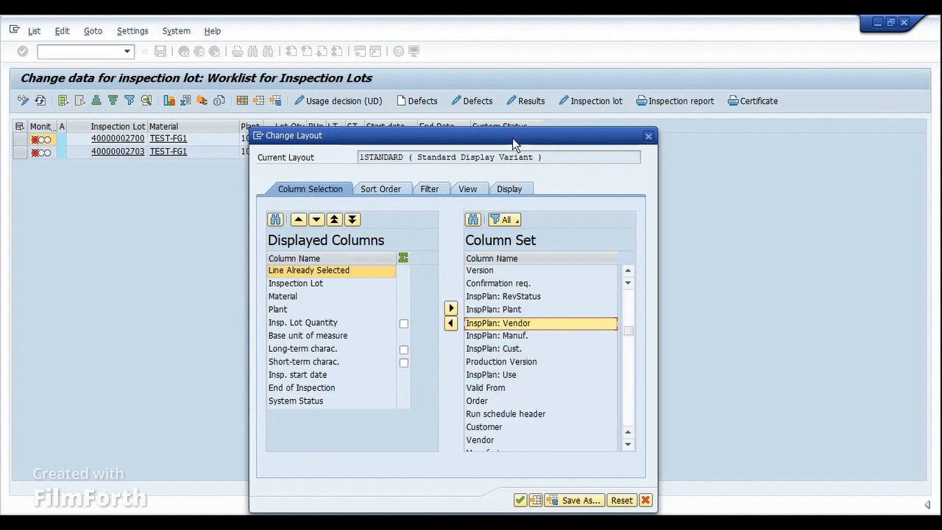
drag(513, 138, 511, 225)
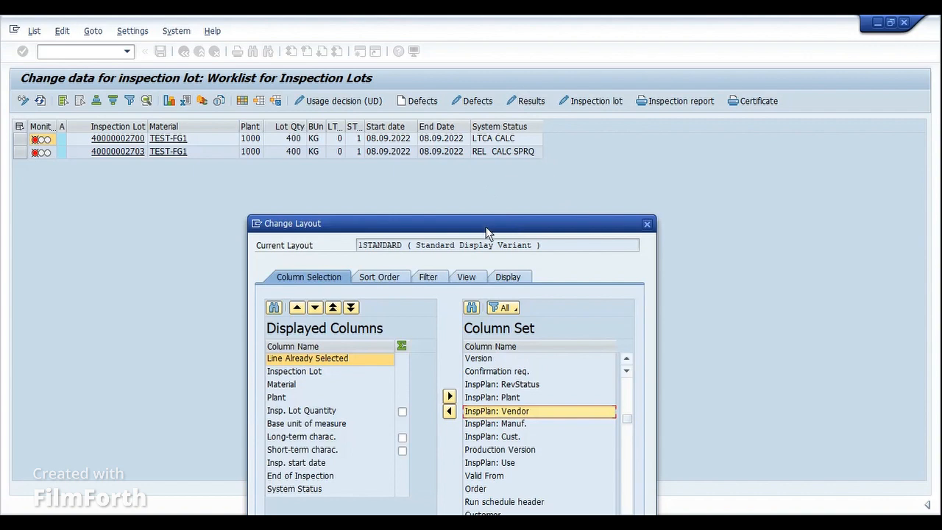
drag(488, 224, 493, 77)
click(648, 441)
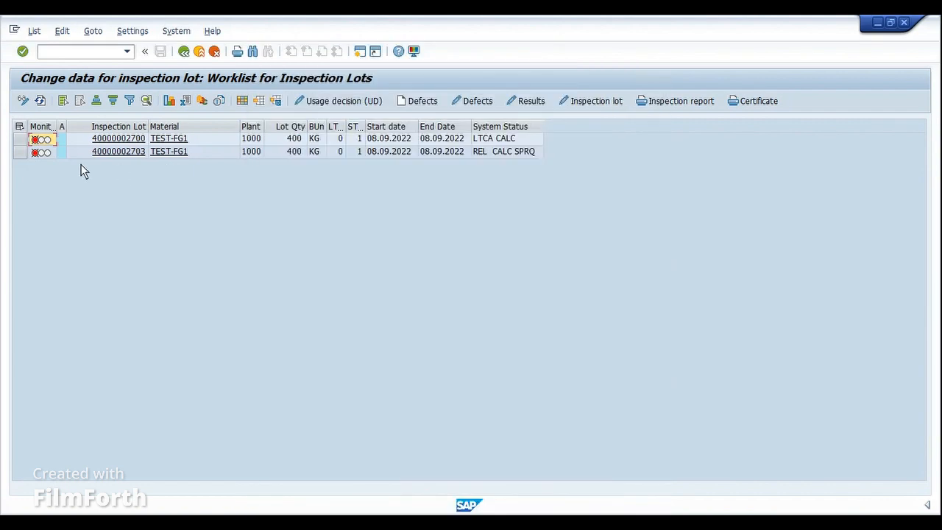
click(20, 152)
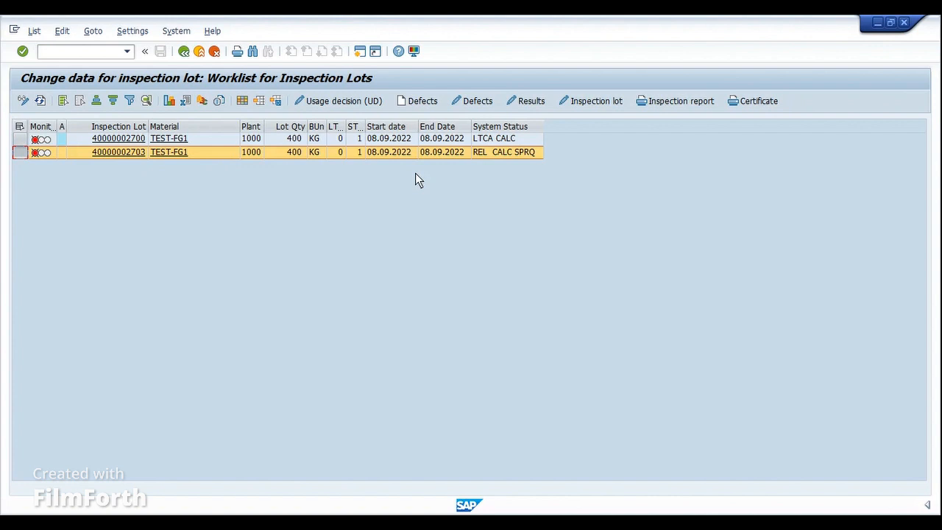
click(531, 102)
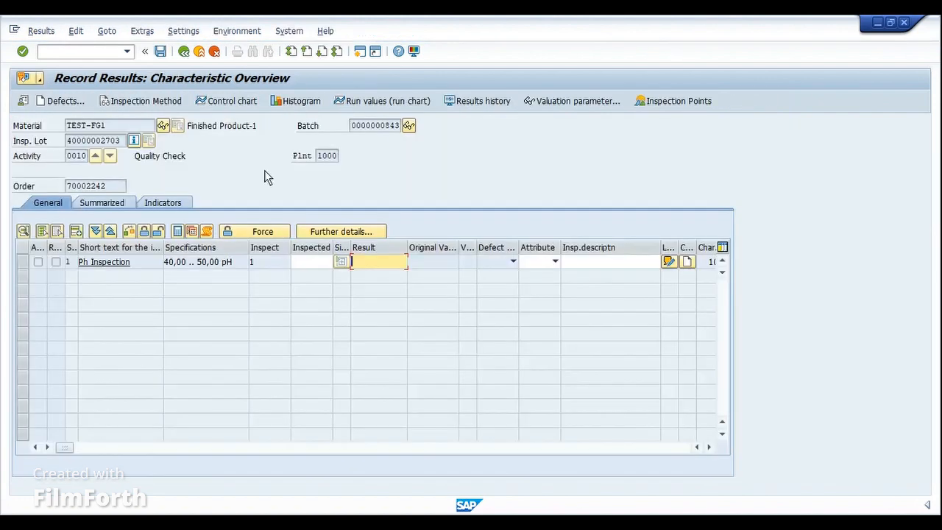
click(315, 262)
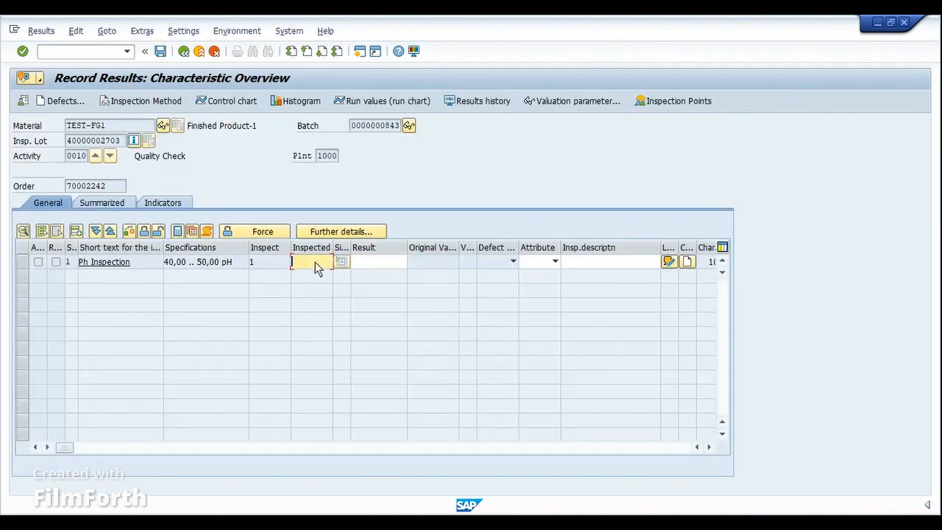
click(239, 269)
click(302, 266)
text(1)
key(Return)
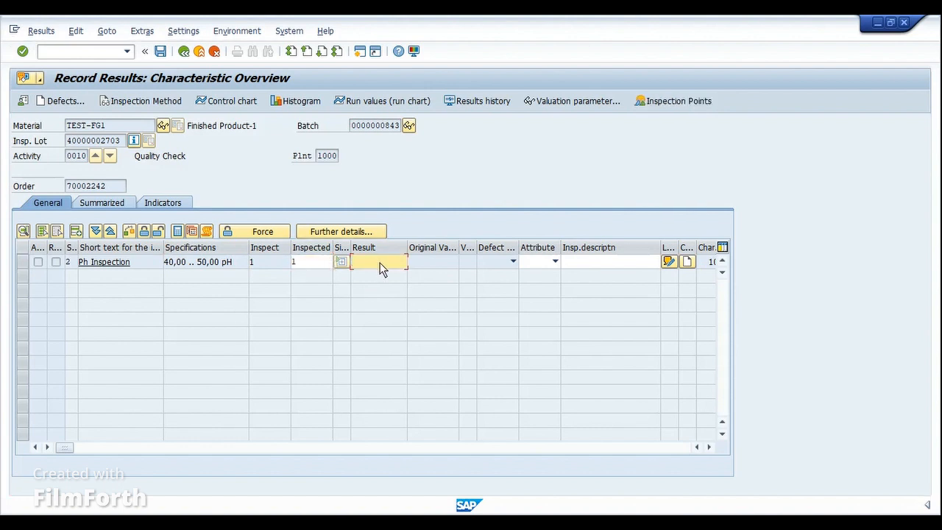
Record 45 as the result for Ph Inspection, and widen the Valuation and Accept columns
text(45)
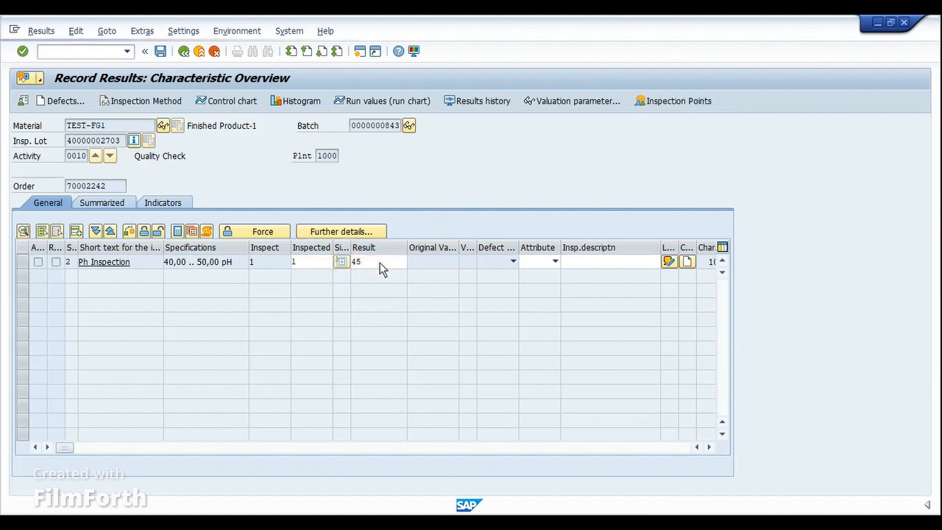
key(Return)
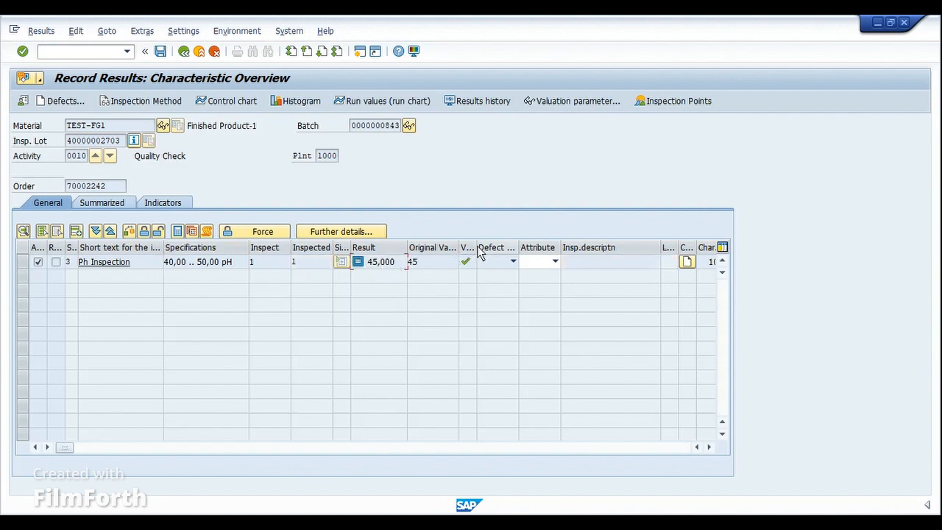
drag(557, 249, 559, 250)
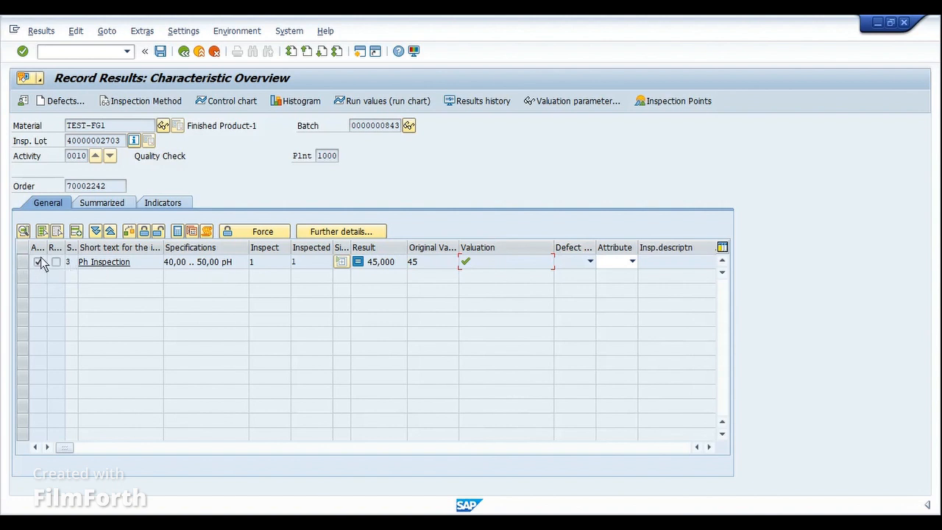
drag(46, 250, 65, 252)
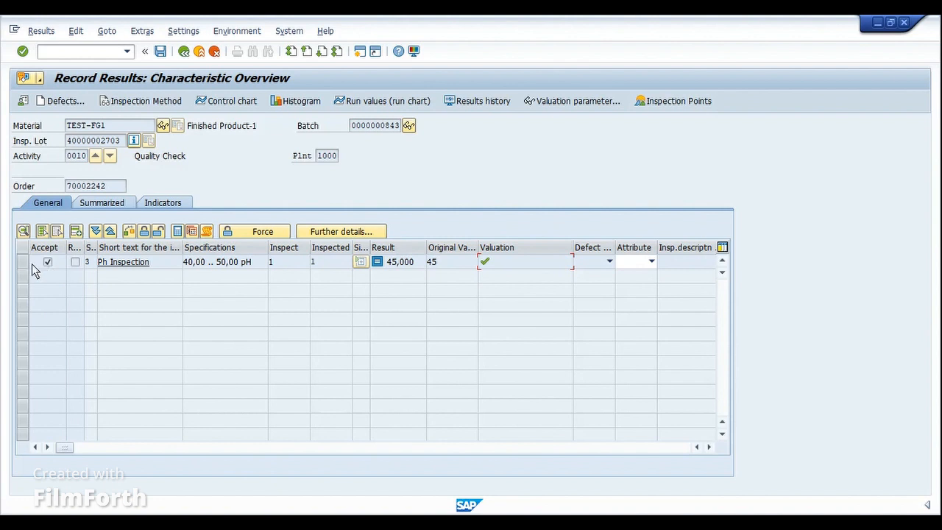
Reopen the Ph Inspection characteristic for processing, set its result to 55, and widen the Reject column
click(25, 263)
click(164, 232)
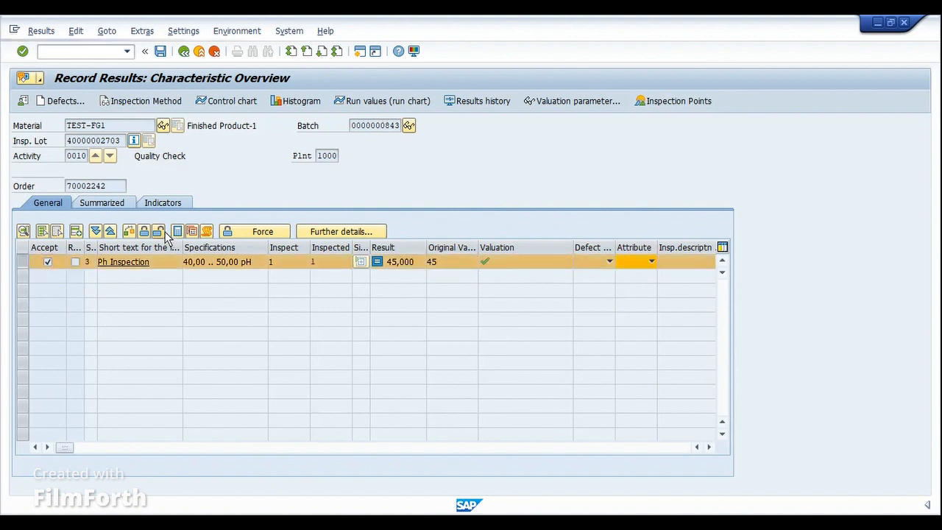
click(24, 265)
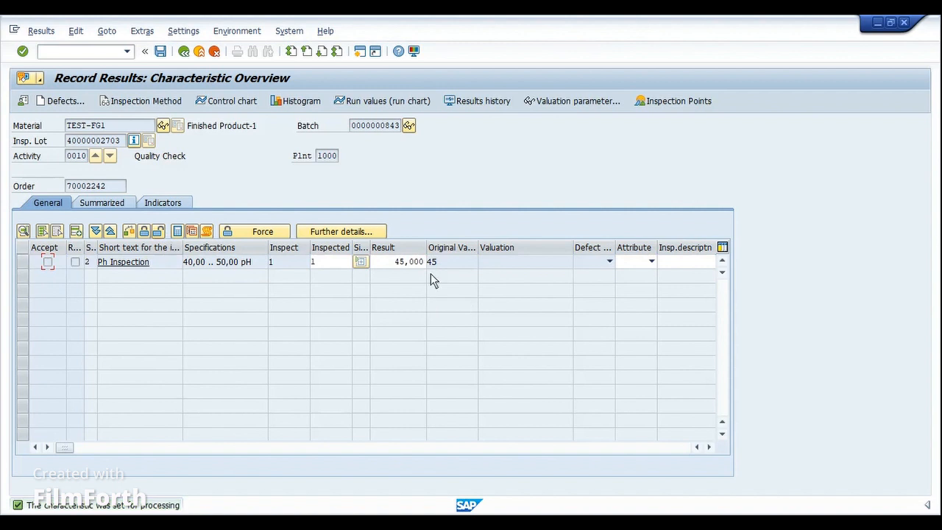
double_click(396, 263)
key(Return)
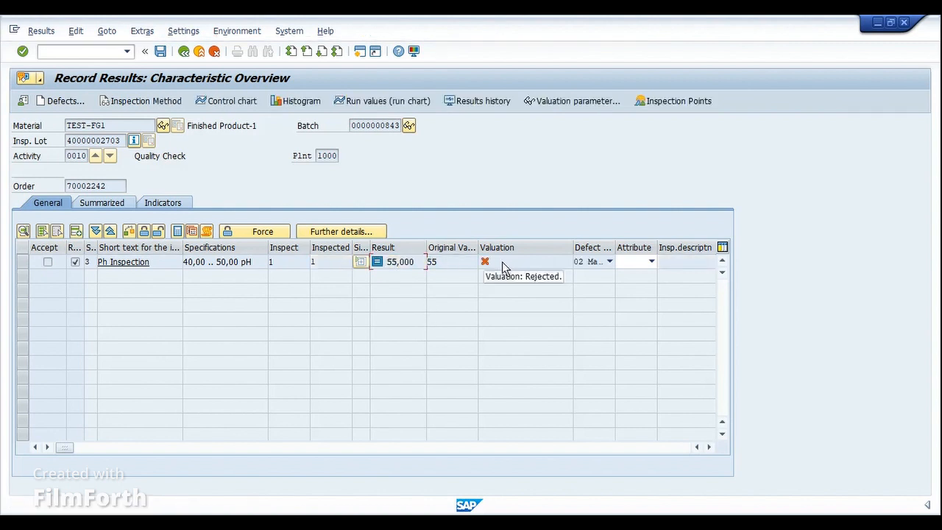
drag(85, 247, 128, 250)
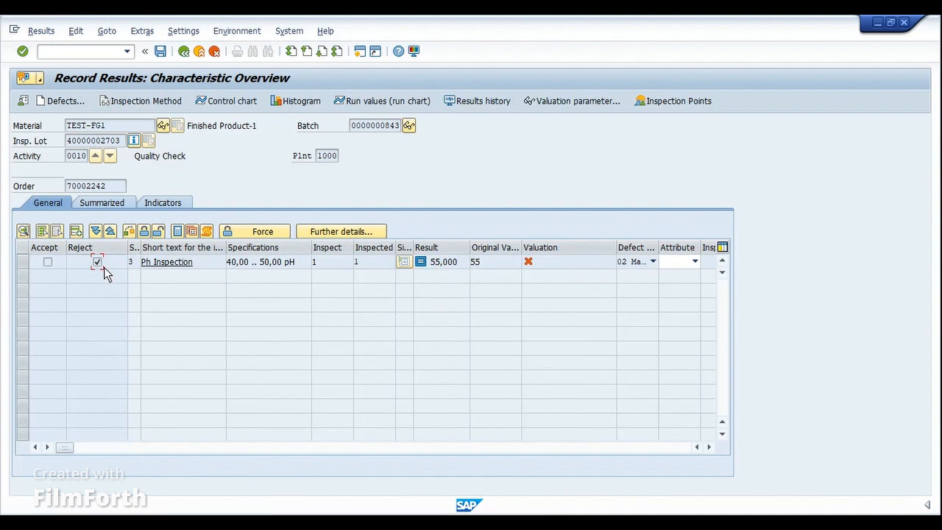
Reopen the Ph Inspection characteristic for processing, set its result to 43, and save the inspection results
click(23, 262)
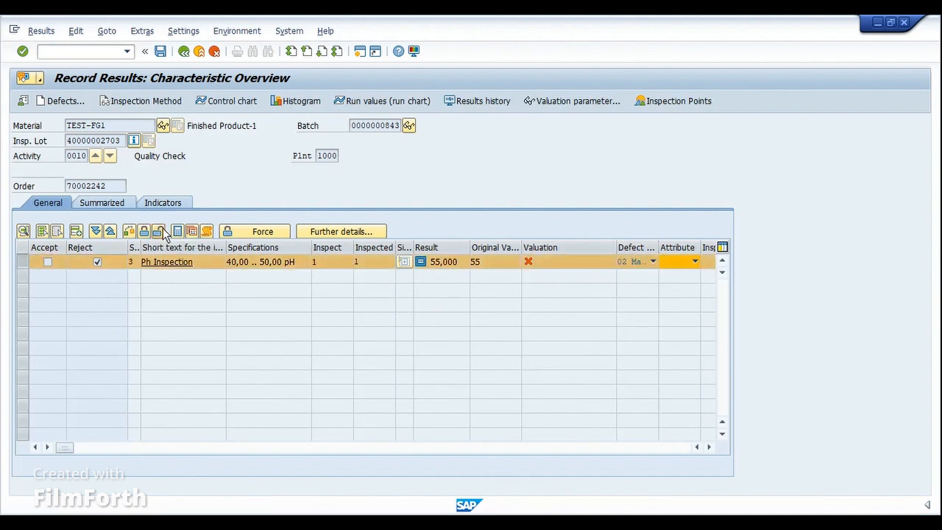
click(161, 231)
click(22, 261)
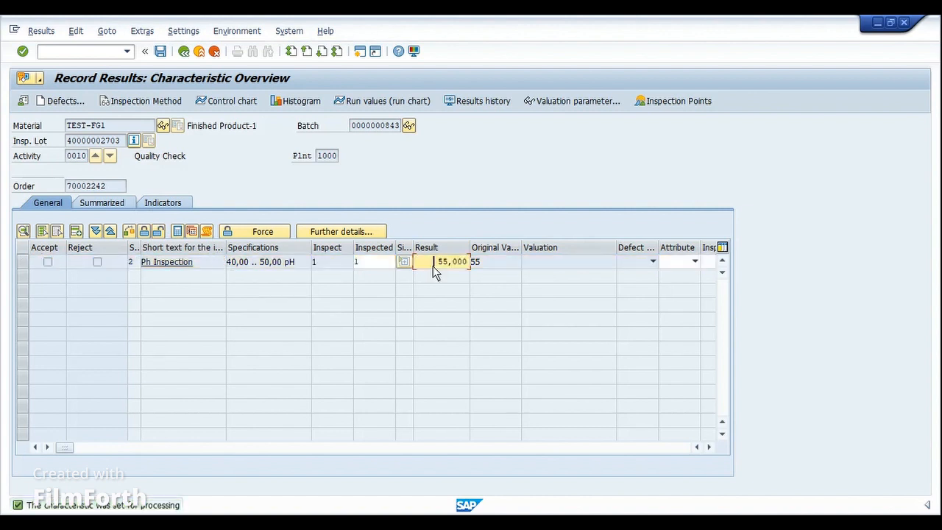
double_click(433, 265)
text(4)
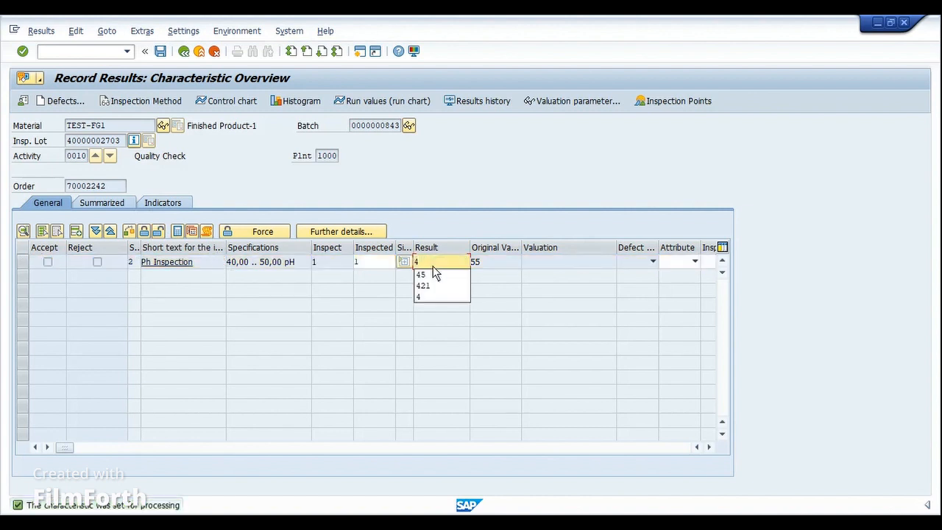
text(3)
key(Return)
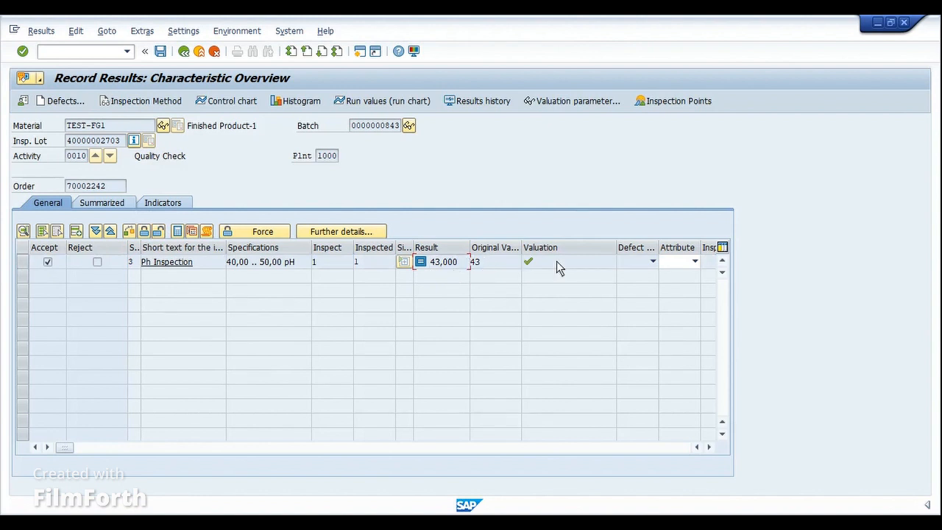
mouse_move(557, 263)
click(161, 51)
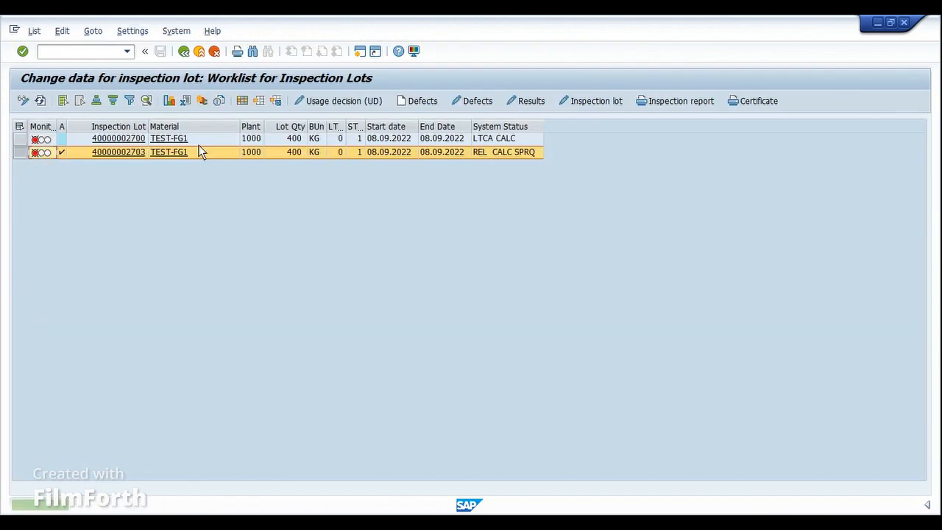
click(45, 103)
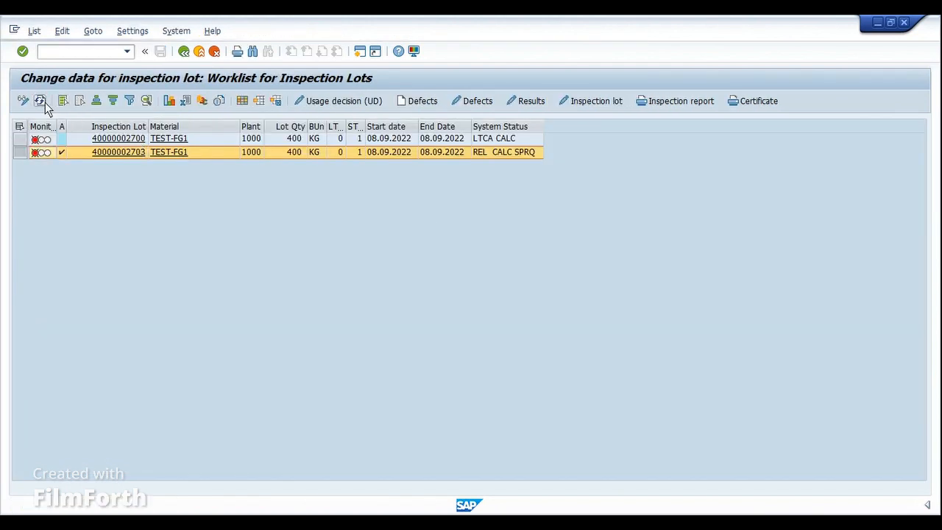
drag(544, 128, 661, 129)
click(516, 152)
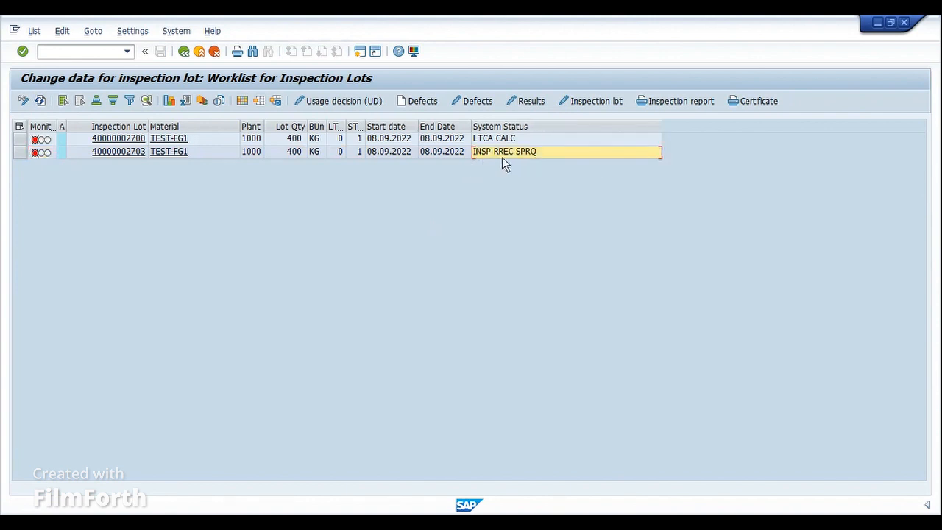
click(19, 153)
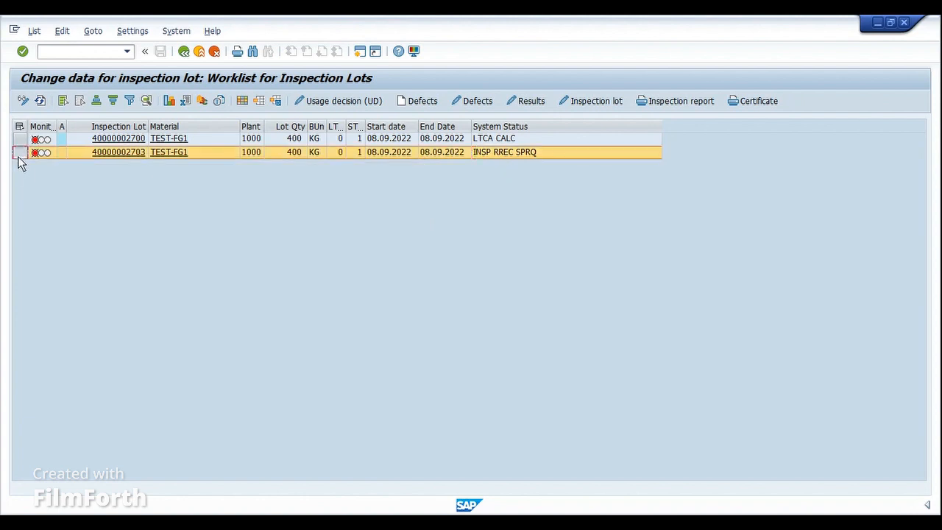
click(331, 103)
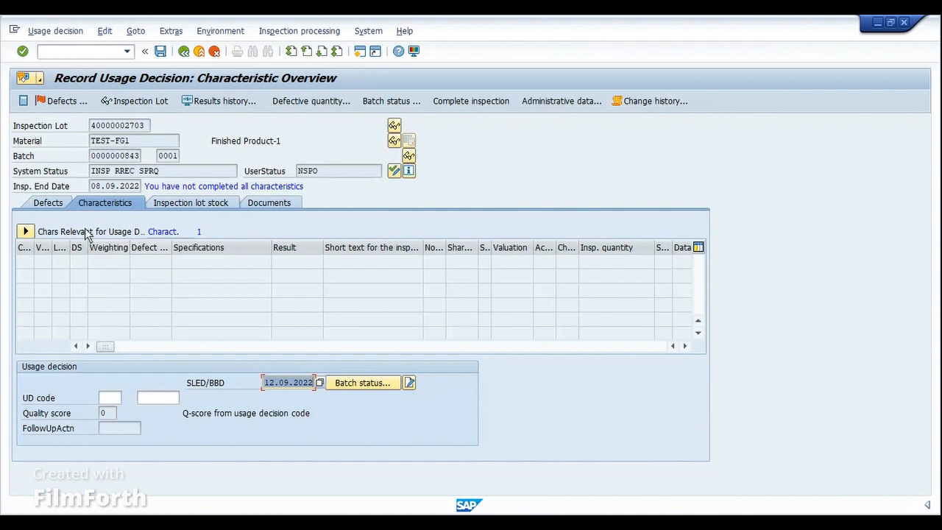
click(25, 231)
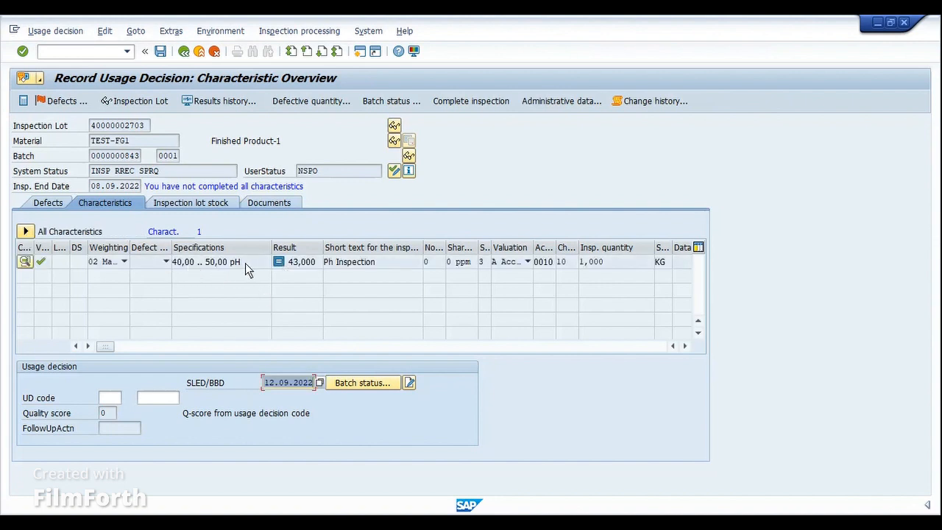
click(245, 263)
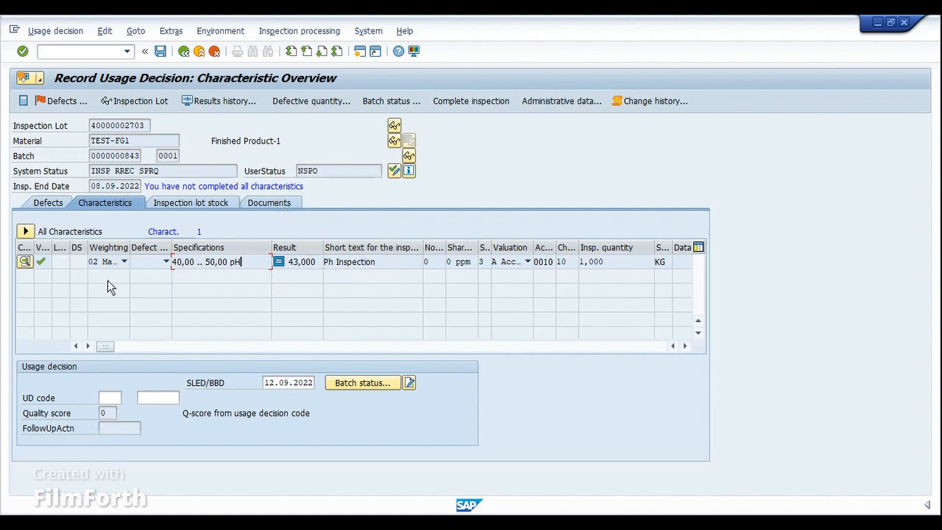
double_click(52, 254)
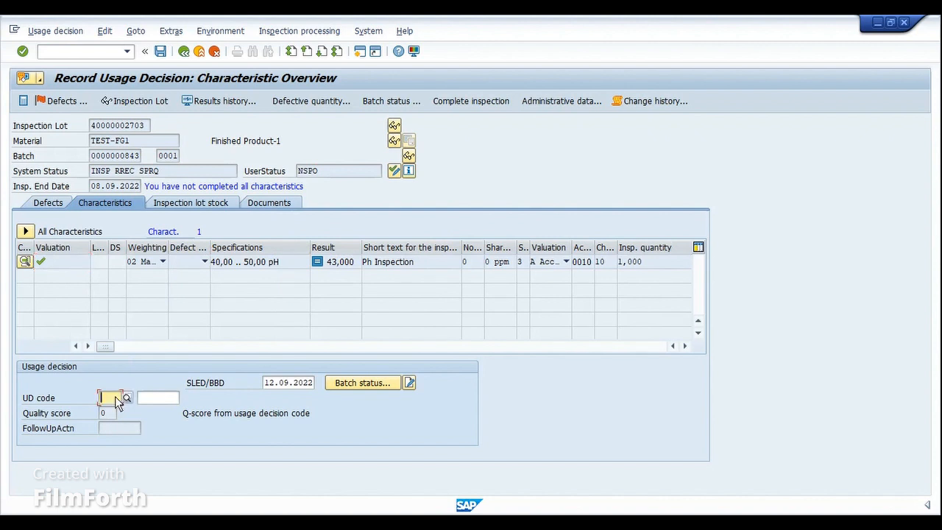
Force inspection completion and set the usage decision code to A (Accept) under GR from production
key(F4)
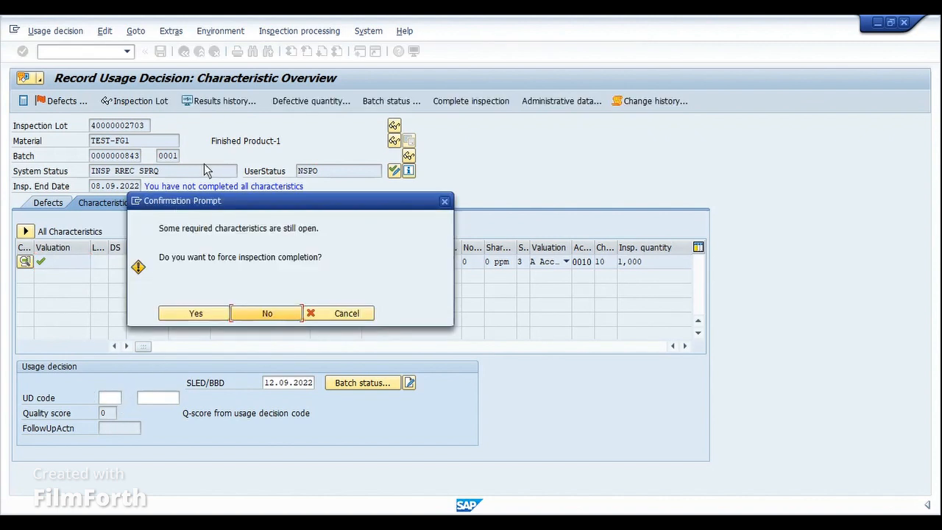
click(195, 316)
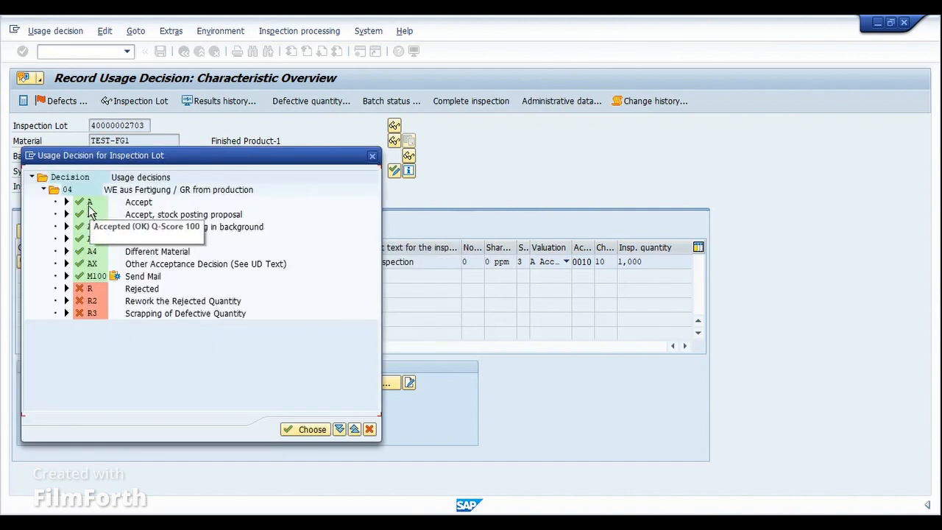
click(90, 202)
drag(143, 158, 516, 244)
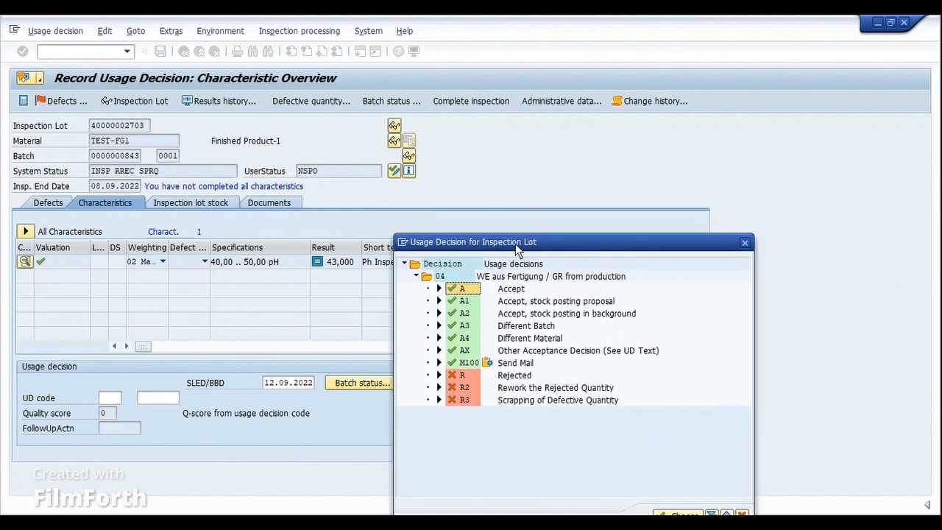
double_click(460, 289)
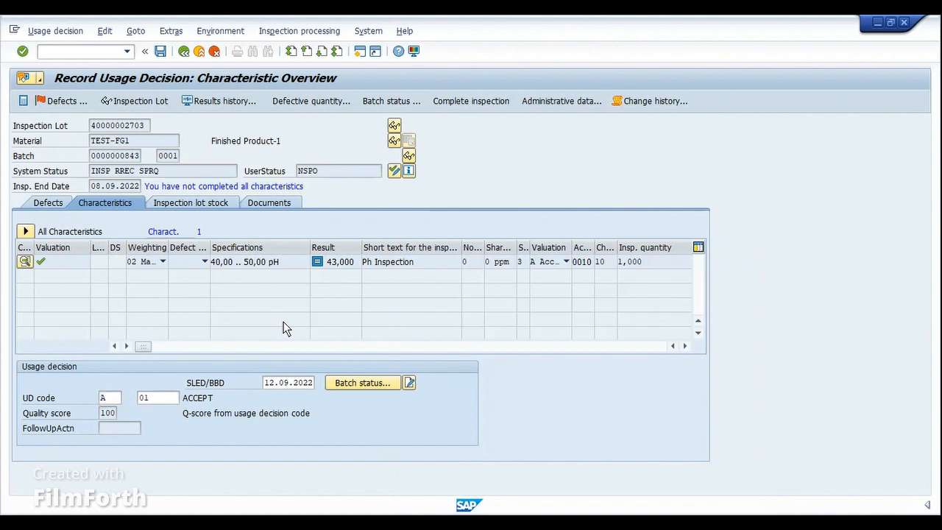
key(Return)
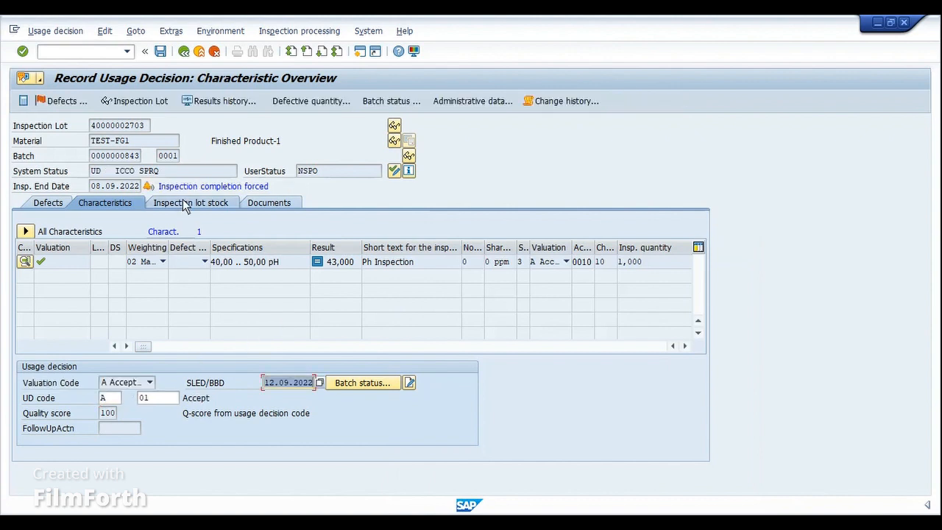
In the inspection lot stock, enter 400 as the quantity to post to unrestricted use in storage location 0001
click(203, 203)
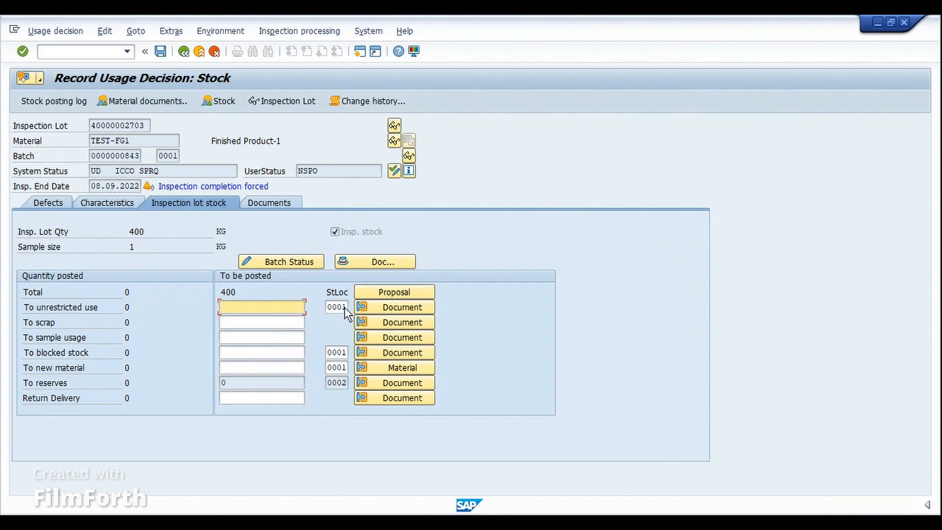
click(236, 329)
click(235, 338)
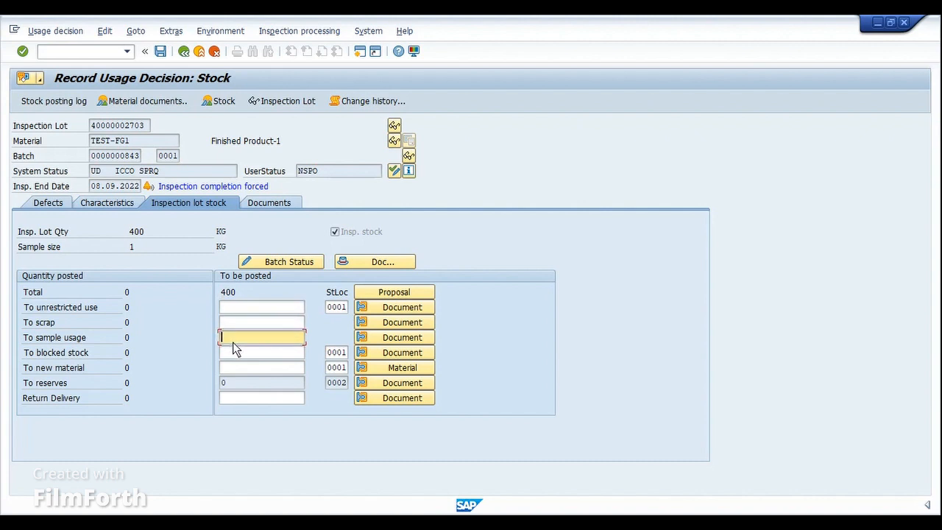
click(234, 353)
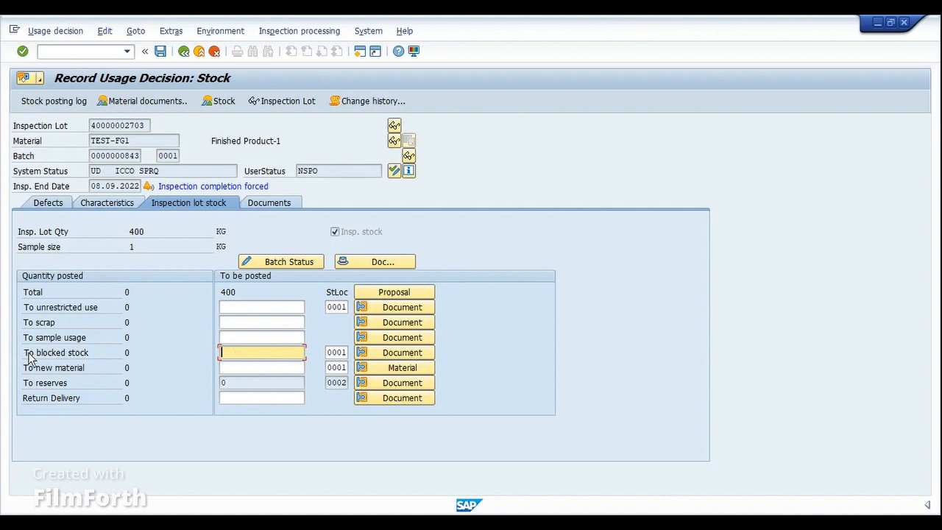
drag(24, 353, 86, 353)
click(106, 353)
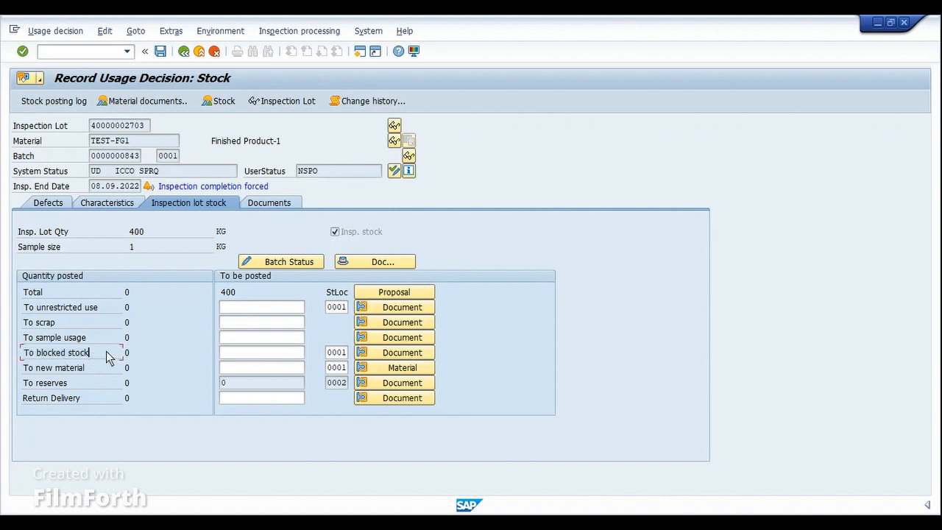
click(246, 356)
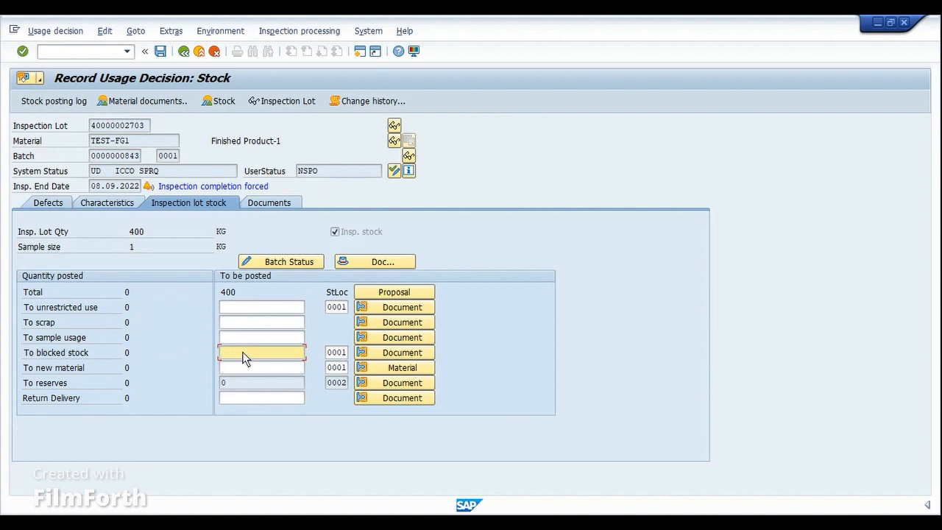
click(255, 308)
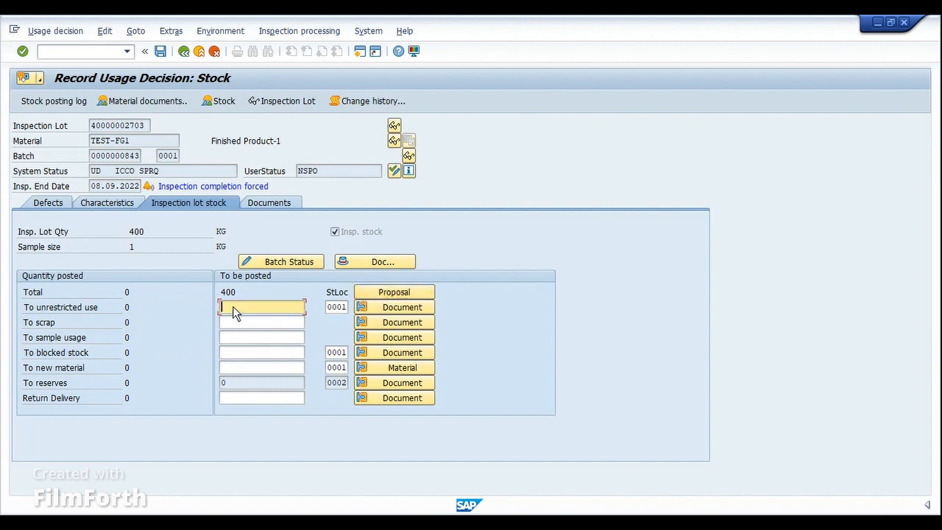
text(400)
key(Return)
key(ctrl+s)
Check the quality inspection stock of TEST-FG1 in plant 1000 with MMBE in a separate session, then return to the usage decision
text(/nmmbe)
key(Return)
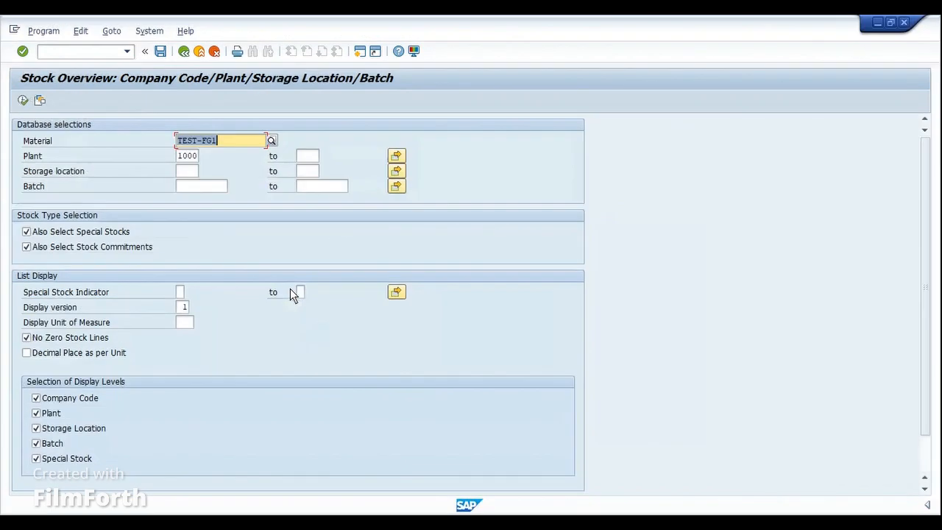
key(F8)
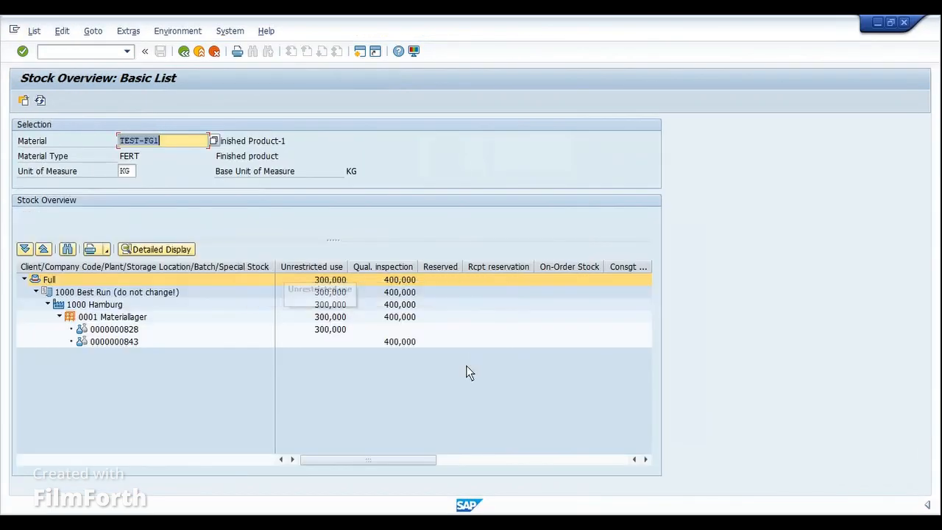
click(411, 271)
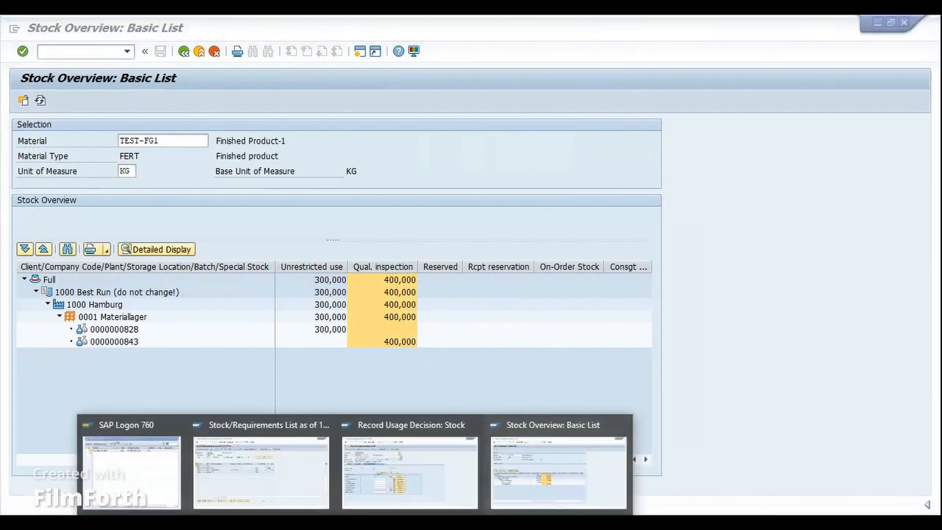
click(396, 489)
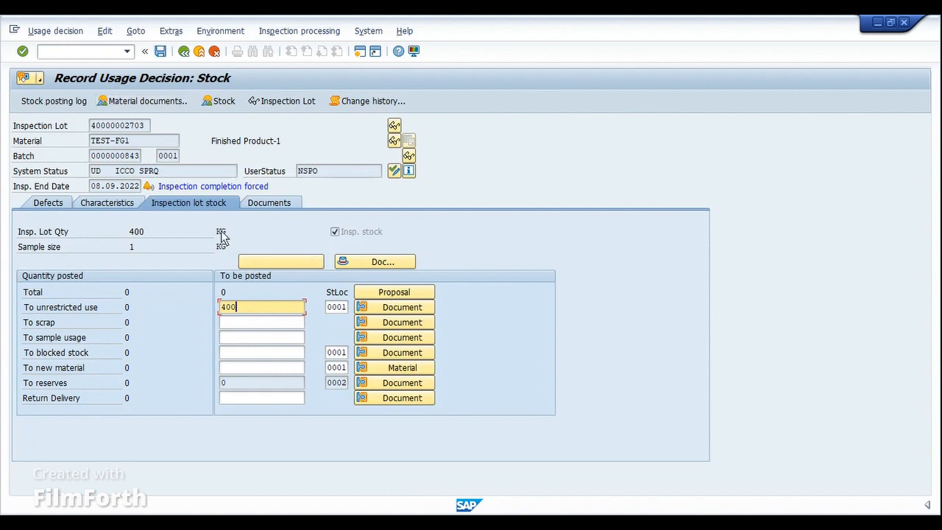
Save the usage decision with its 400 KG unrestricted-use posting and refresh the inspection lot worklist
click(160, 52)
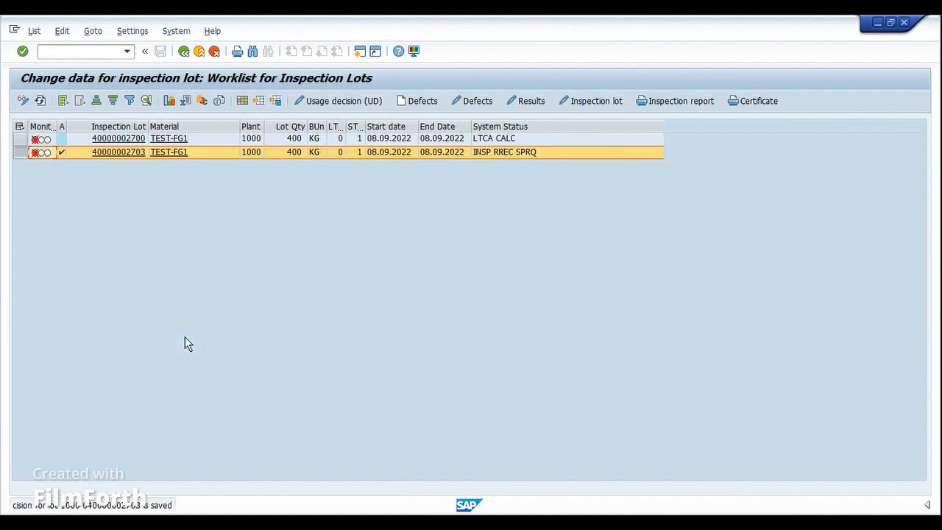
click(40, 101)
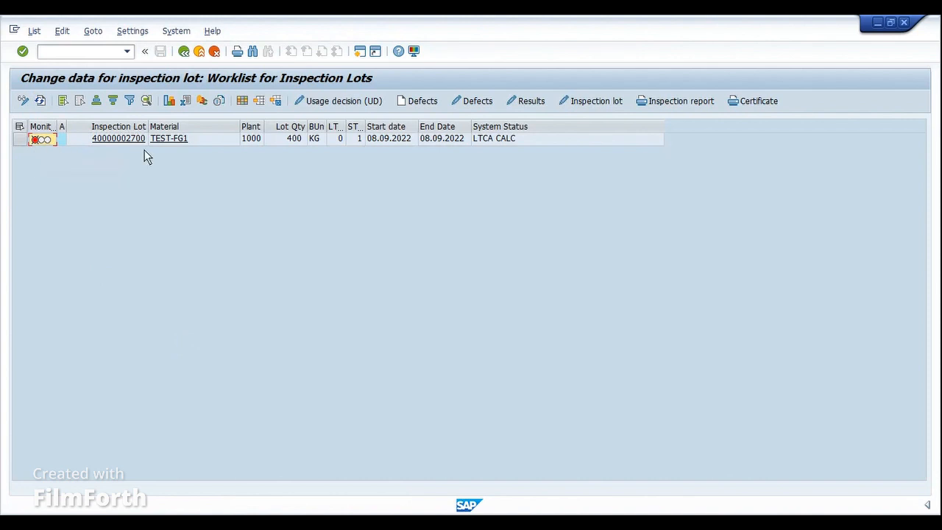
click(183, 51)
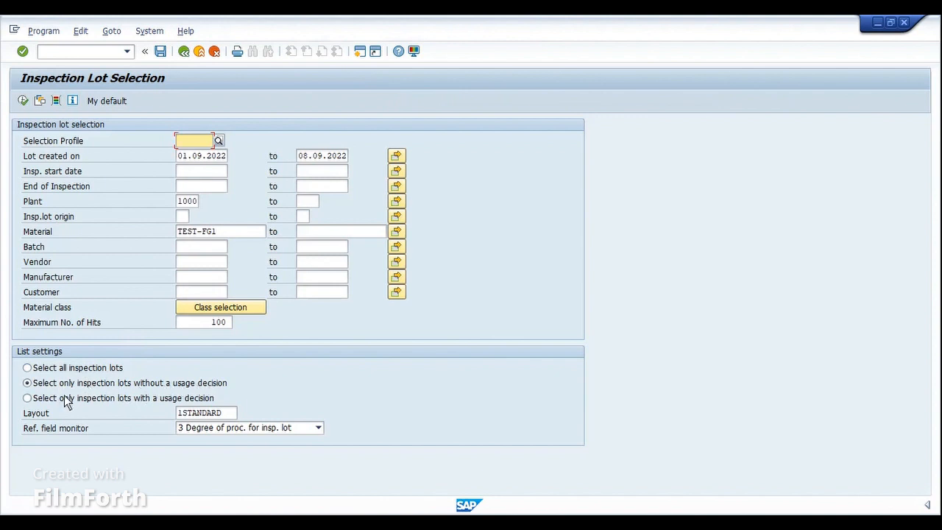
click(30, 401)
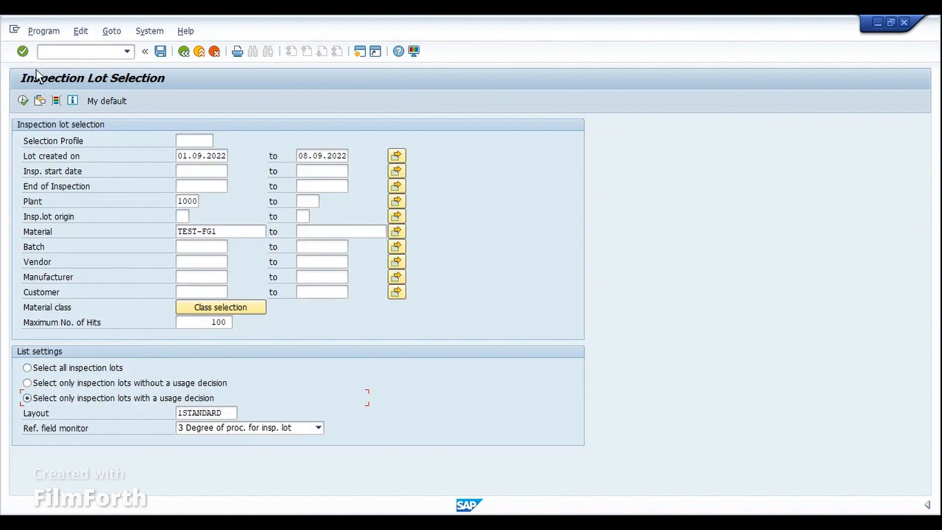
click(24, 100)
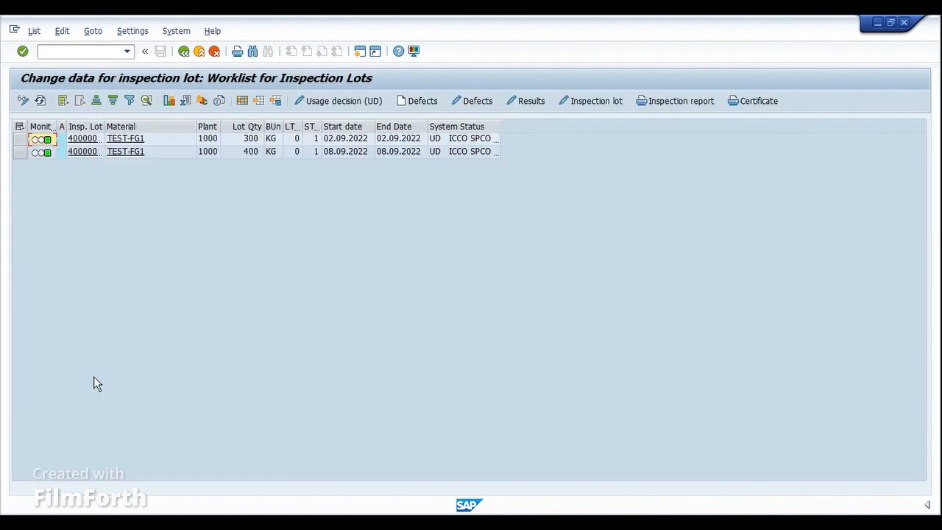
drag(105, 126, 143, 135)
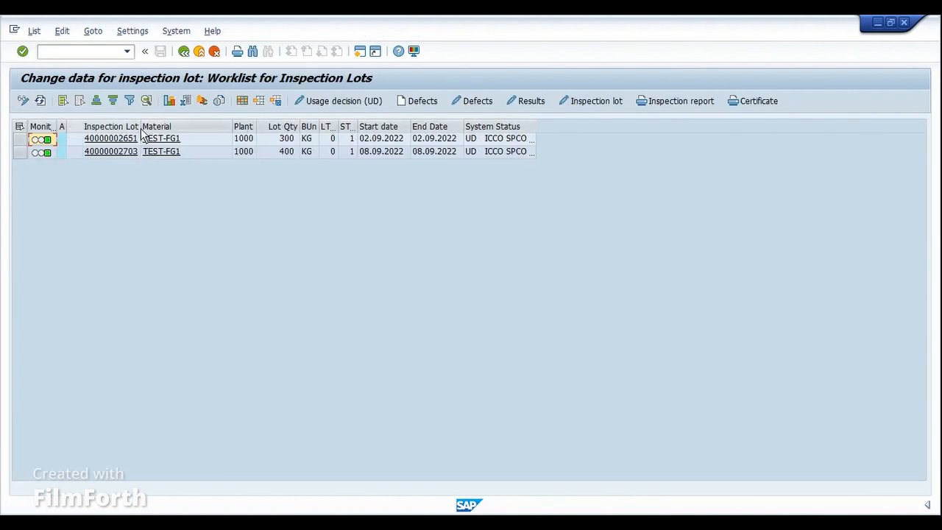
click(20, 154)
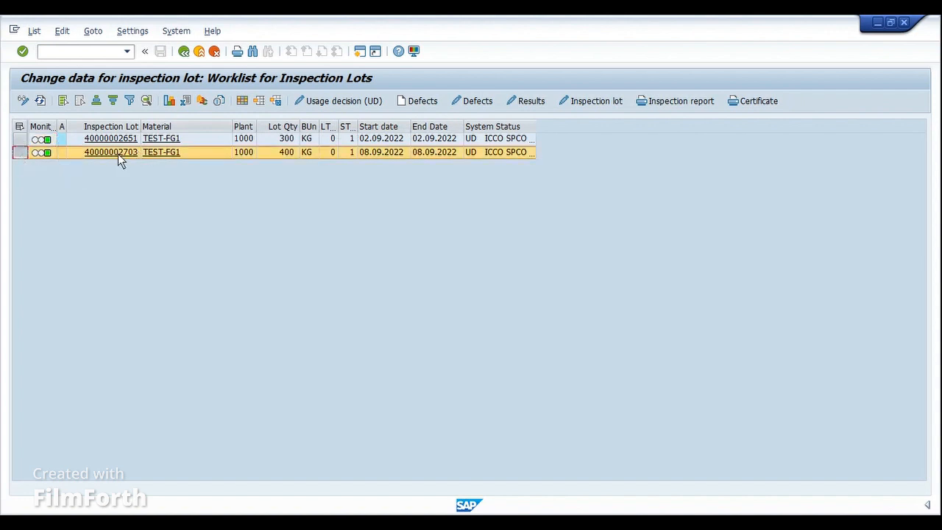
drag(56, 126, 101, 130)
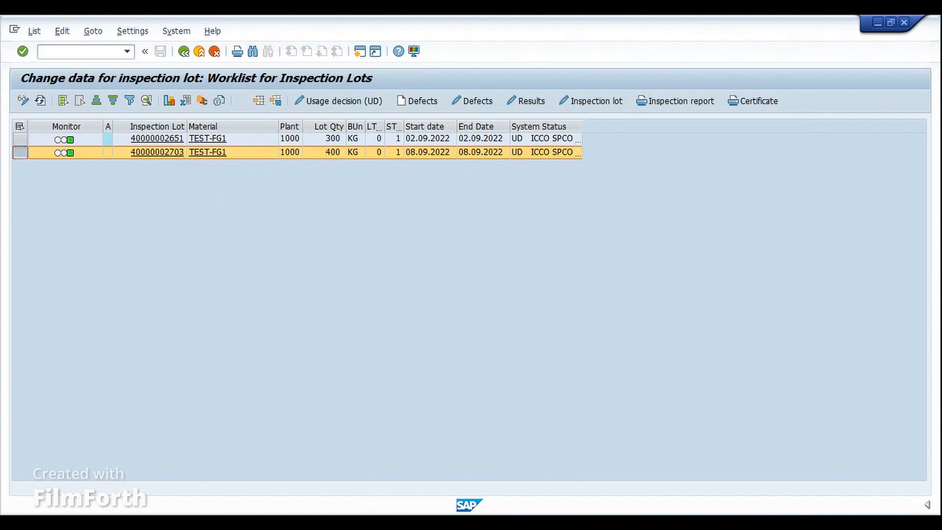
click(531, 465)
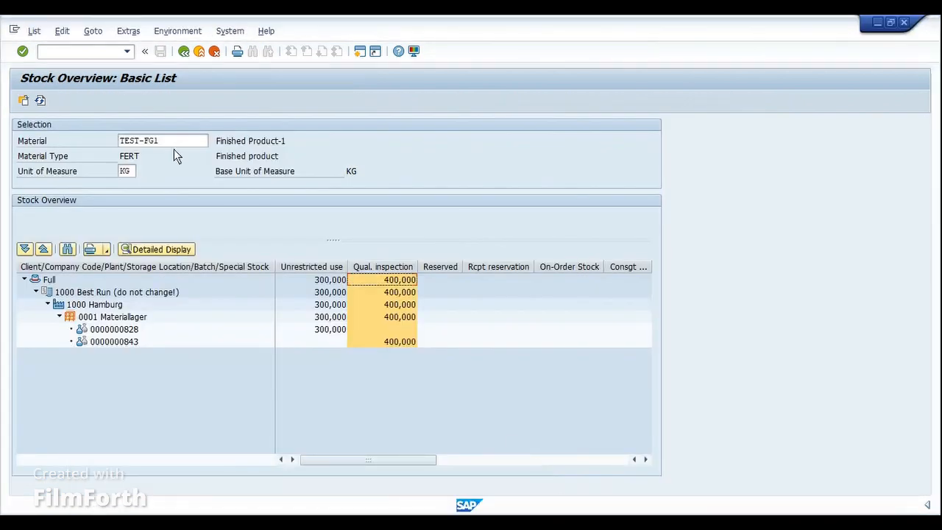
click(44, 103)
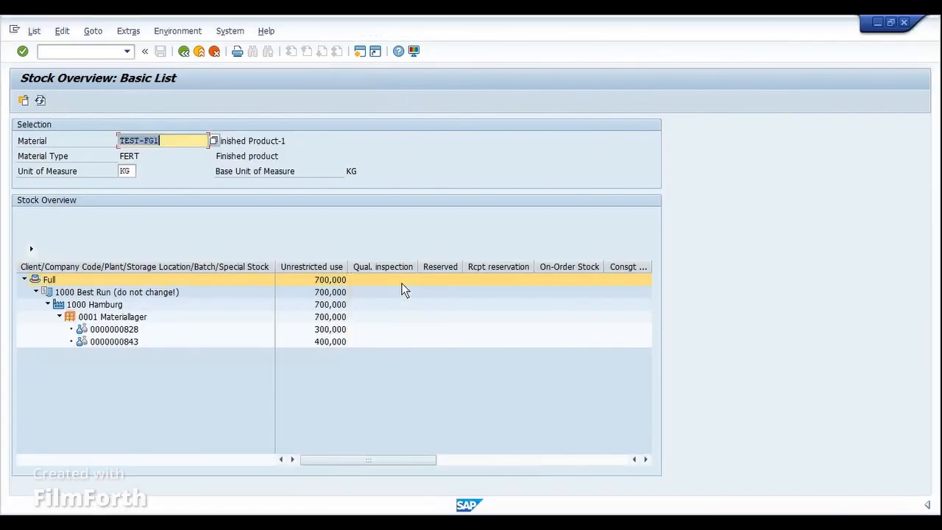
click(380, 269)
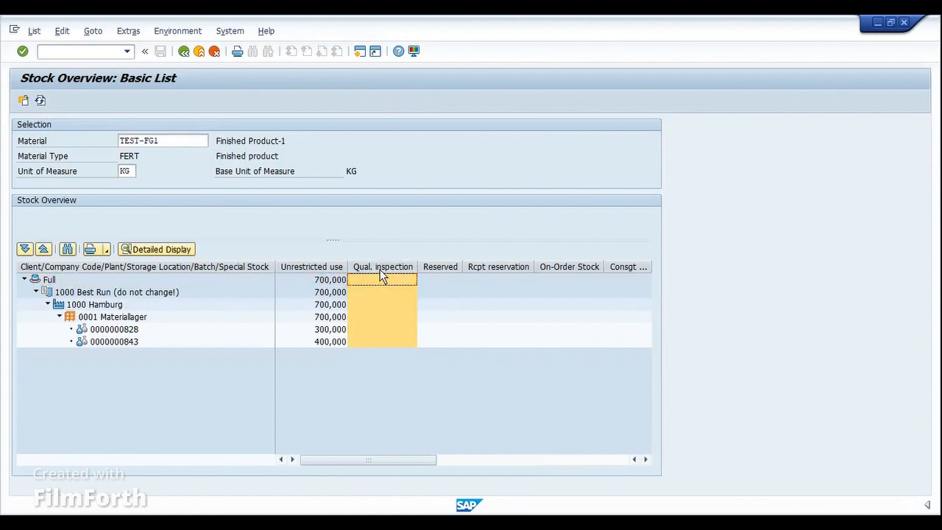
click(323, 270)
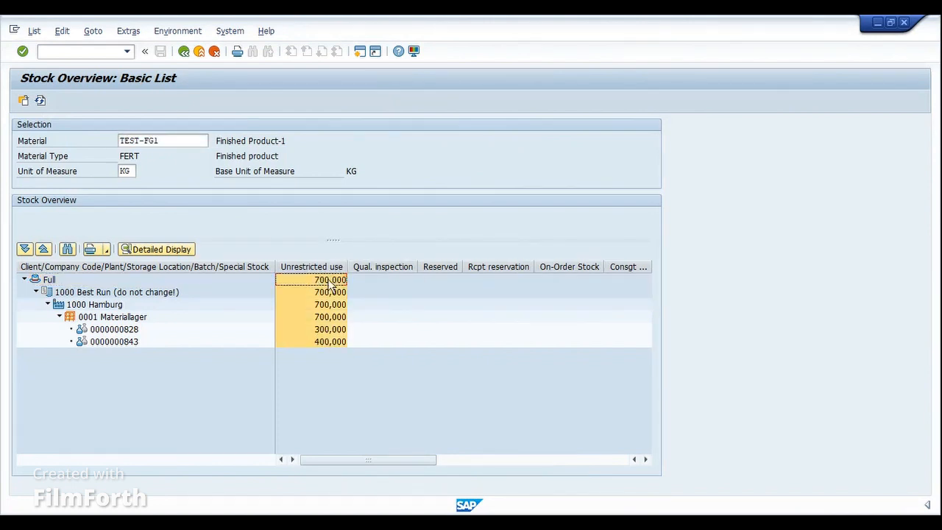
click(114, 343)
click(331, 344)
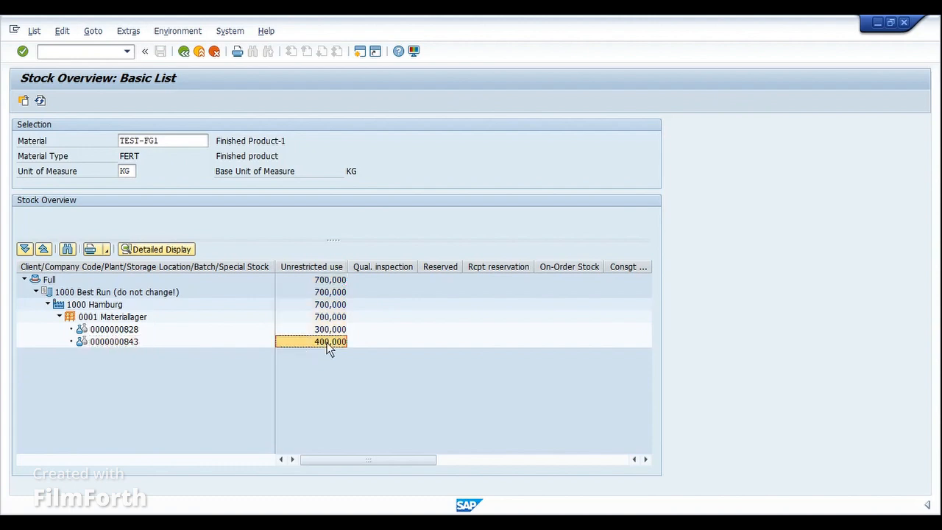
Switch to the stock/requirements list of TEST-FG1, review the QM lot and available stock, then refresh it and check the available stock quantity
click(362, 511)
click(265, 472)
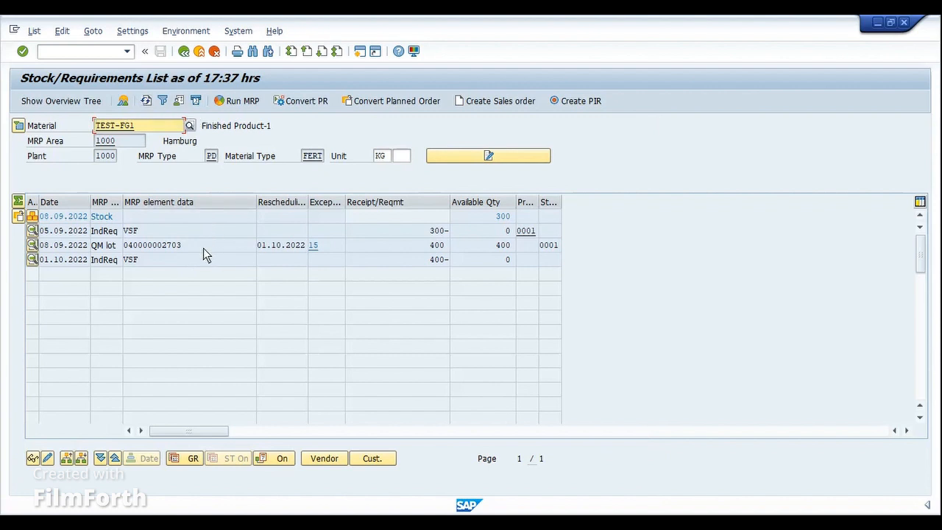
drag(203, 248, 127, 252)
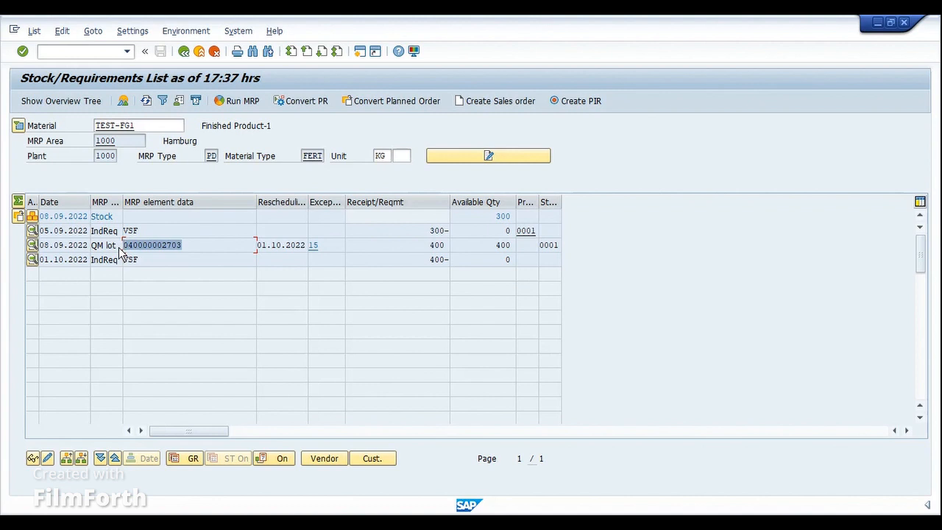
drag(120, 248, 481, 204)
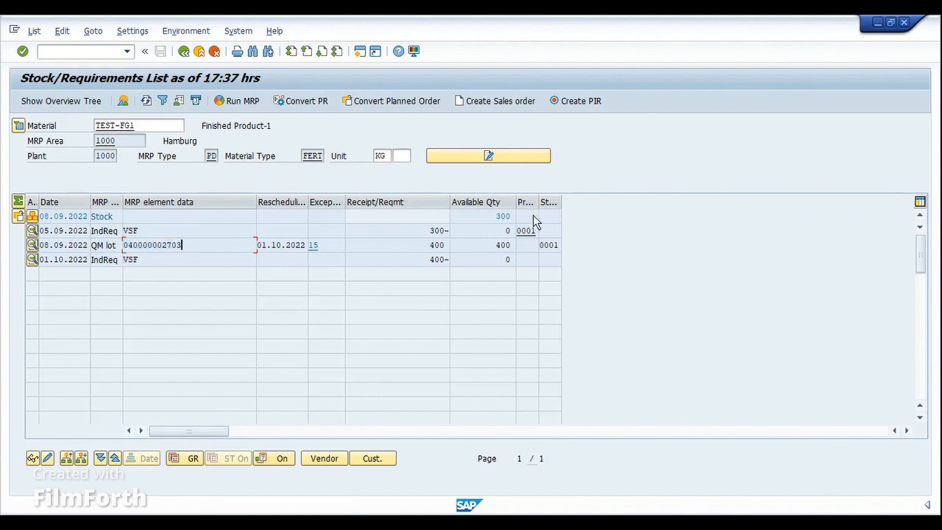
click(498, 216)
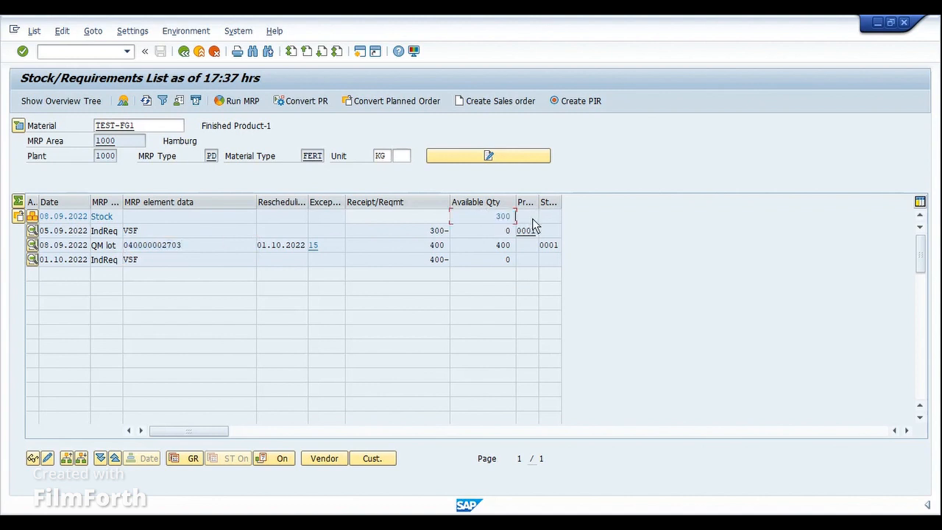
click(146, 101)
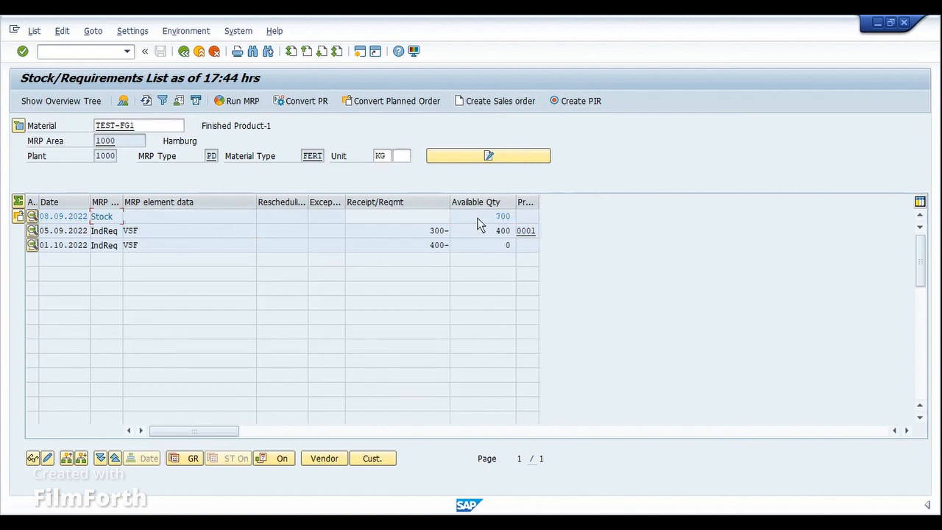
click(508, 217)
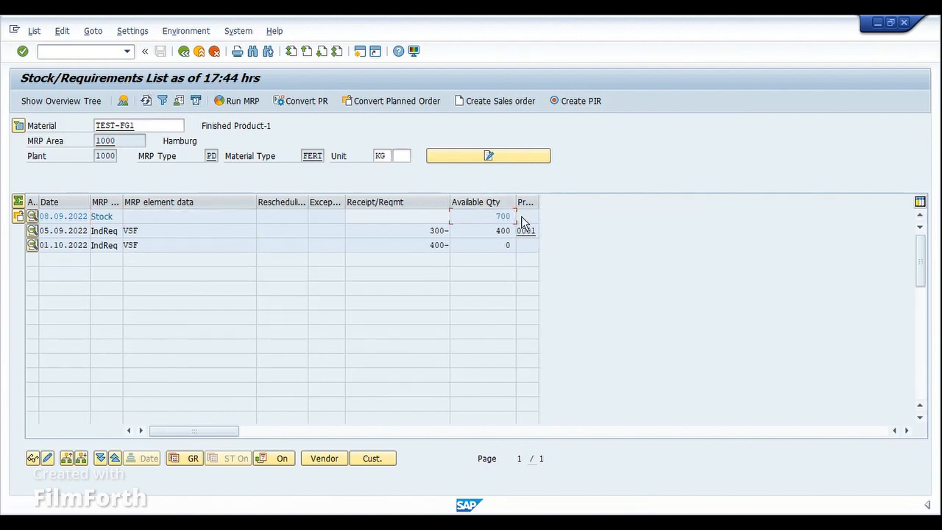